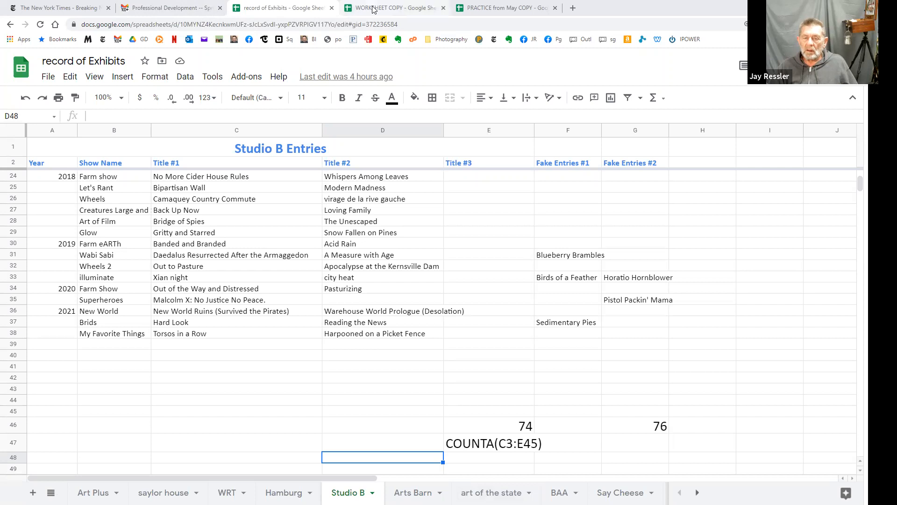
# - Show the WORKSHEET COPY spreadsheet, and switch to PRACTICE from May COPY to highlight the numbers in A2:B4
pyautogui.click(374, 9)
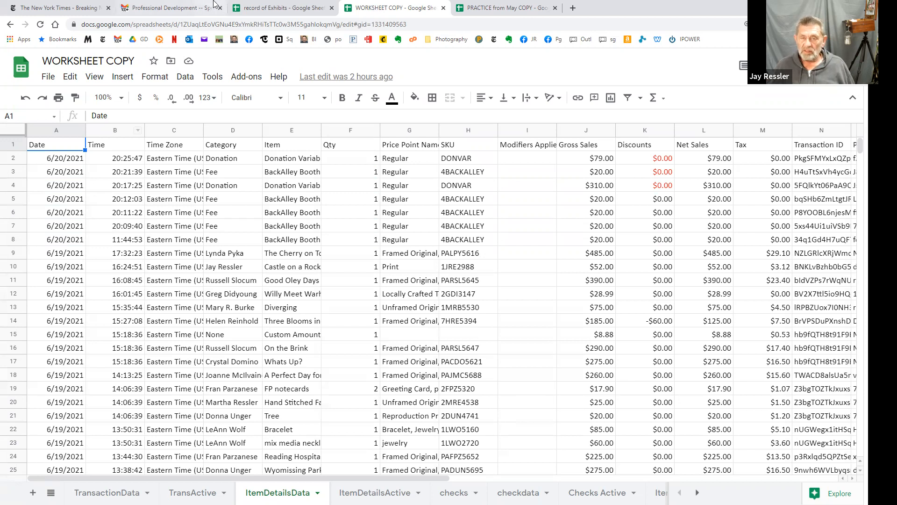
pyautogui.click(473, 8)
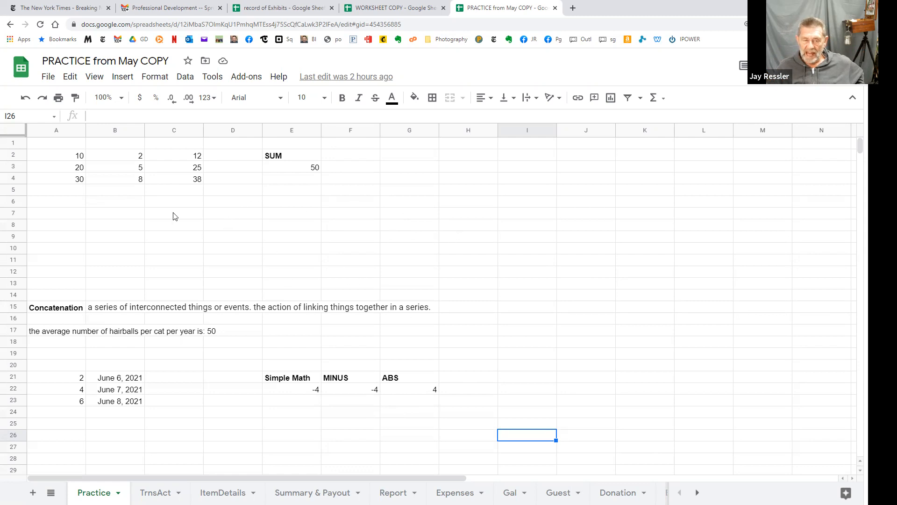
pyautogui.moveTo(75, 159); pyautogui.dragTo(155, 185)
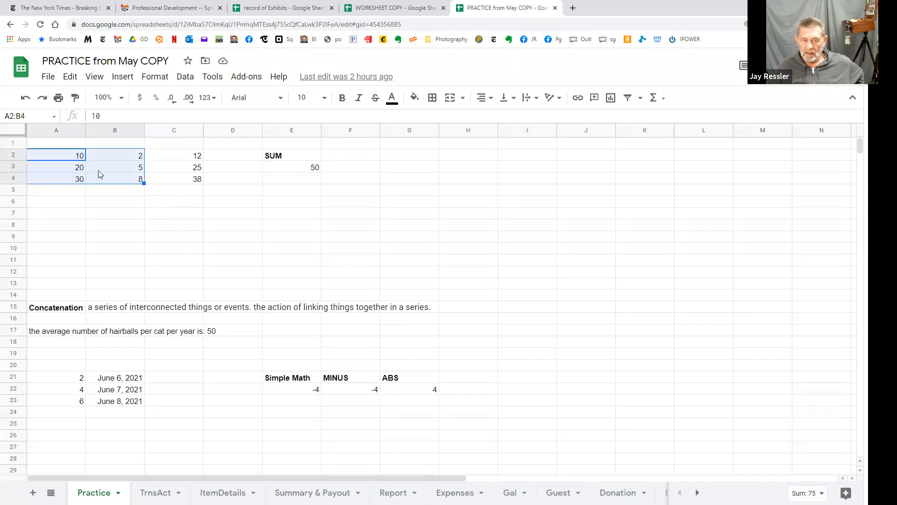
# - Extend the number series in A2:A4 down to A13 and undo the fill
pyautogui.moveTo(81, 163); pyautogui.dragTo(79, 180)
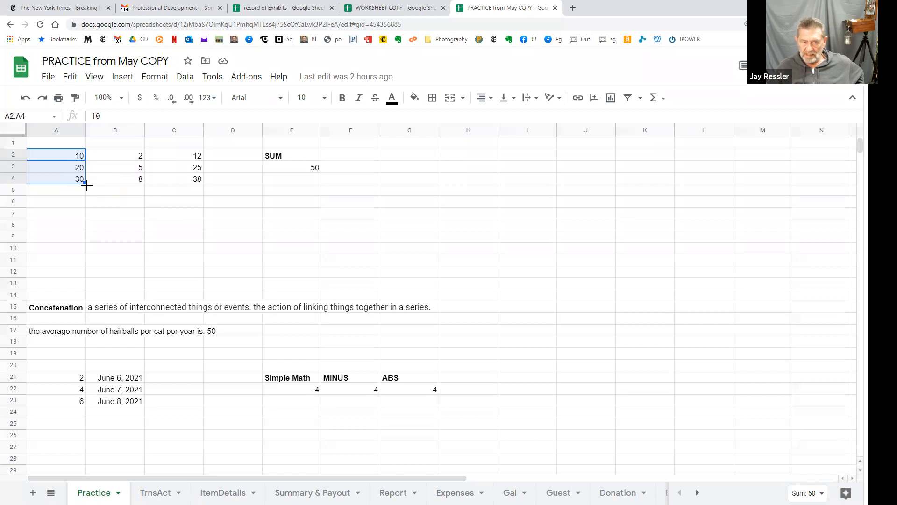
pyautogui.moveTo(86, 184); pyautogui.dragTo(86, 278)
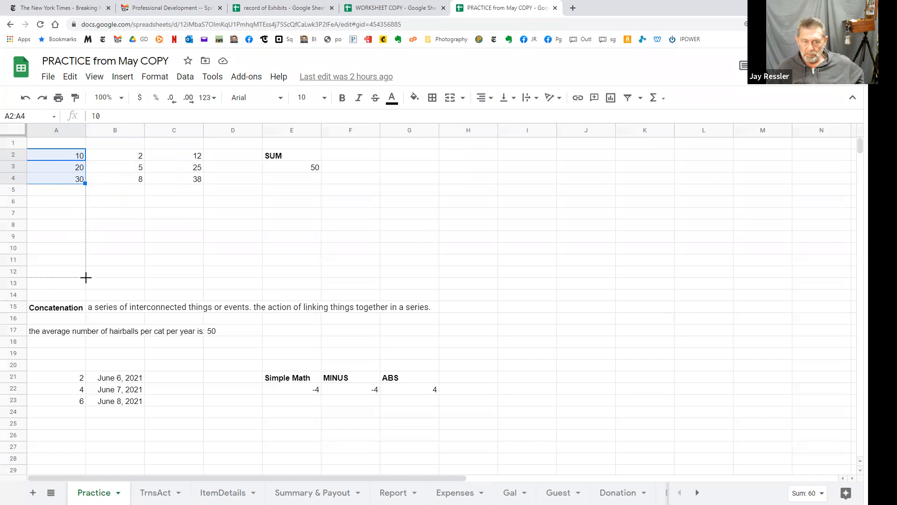
pyautogui.moveTo(86, 277); pyautogui.dragTo(87, 281)
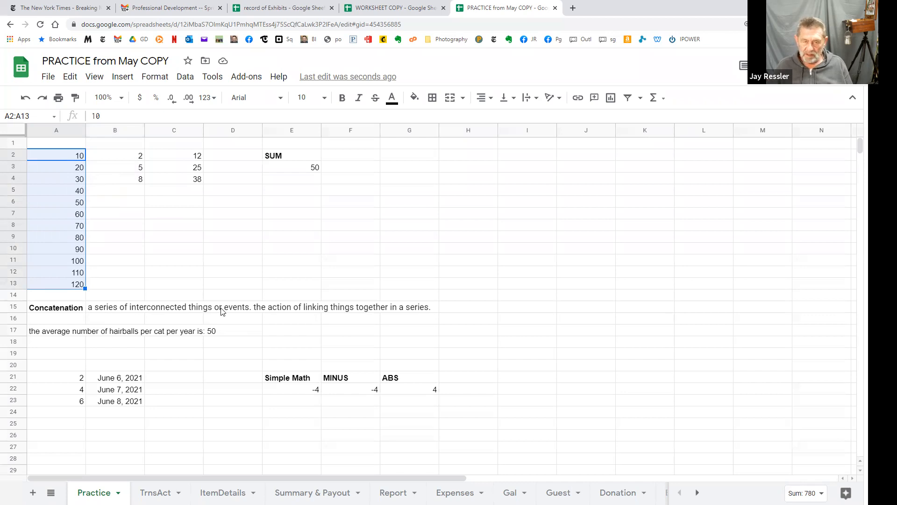
pyautogui.hotkey('ctrl', 'z')
# - Extend the number series in B2:B4 down to B10 and undo the fill
pyautogui.moveTo(137, 158); pyautogui.dragTo(143, 176)
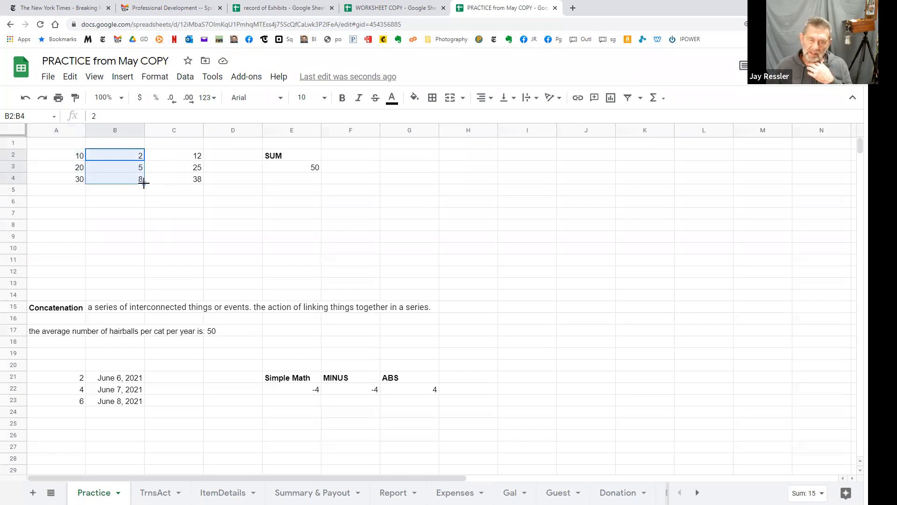
pyautogui.moveTo(144, 184); pyautogui.dragTo(144, 251)
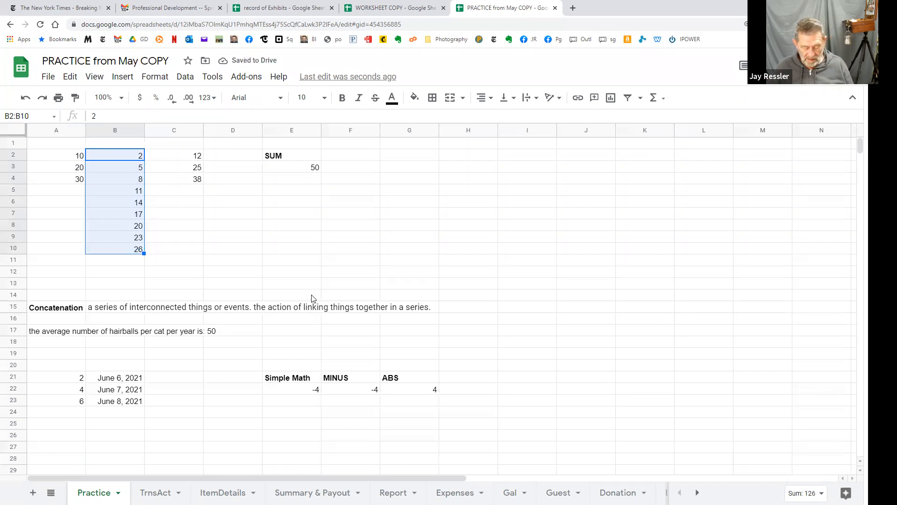
pyautogui.hotkey('ctrl', 'z')
# - Repeat the values of A2:A4 down to A10 as plain copies, do likewise for B2:B4 down to B10, and undo each fill
pyautogui.moveTo(79, 152); pyautogui.dragTo(83, 181)
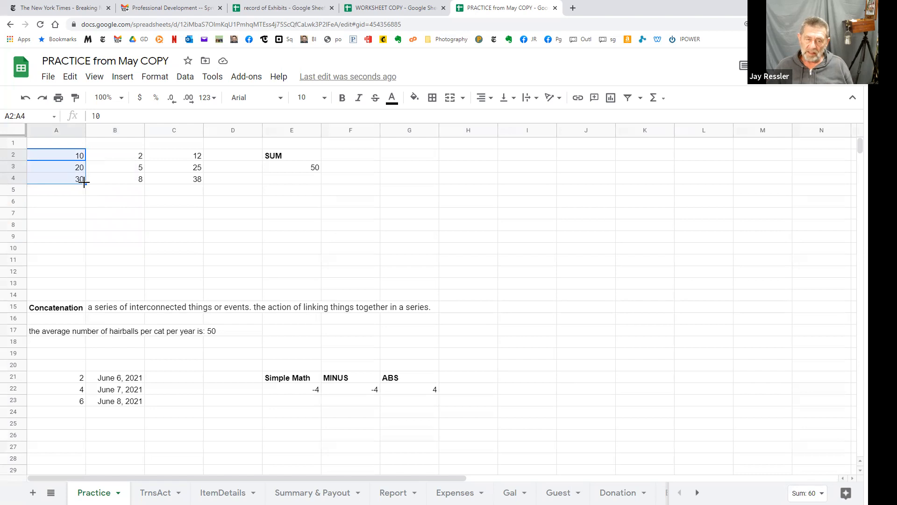
pyautogui.moveTo(84, 184); pyautogui.dragTo(86, 253)
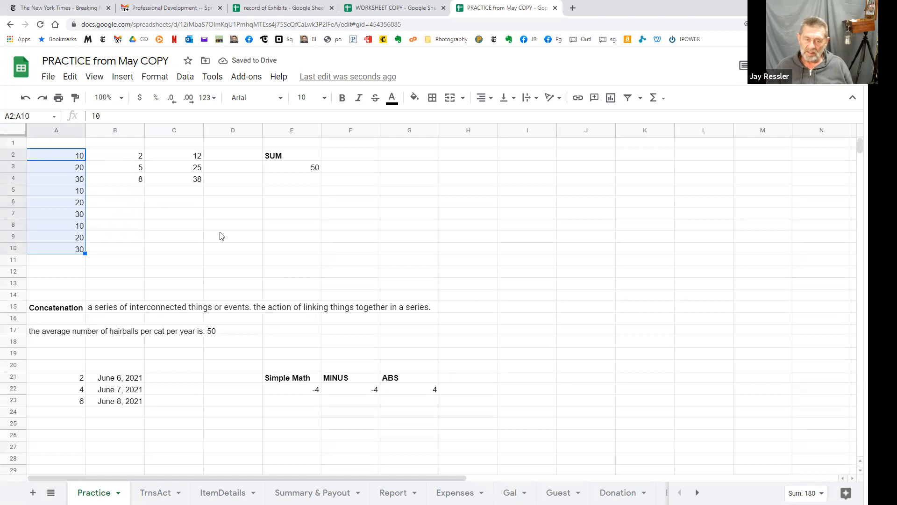
pyautogui.hotkey('ctrl', 'z')
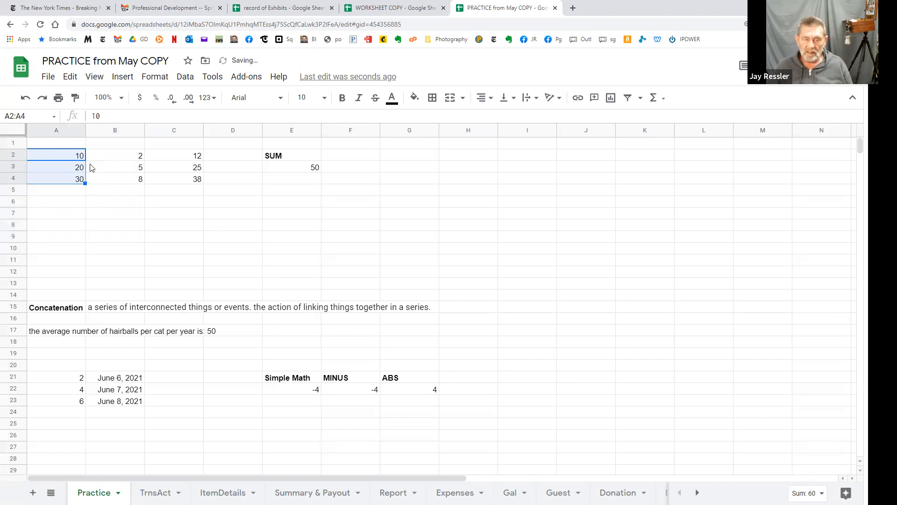
pyautogui.moveTo(140, 160); pyautogui.dragTo(150, 255)
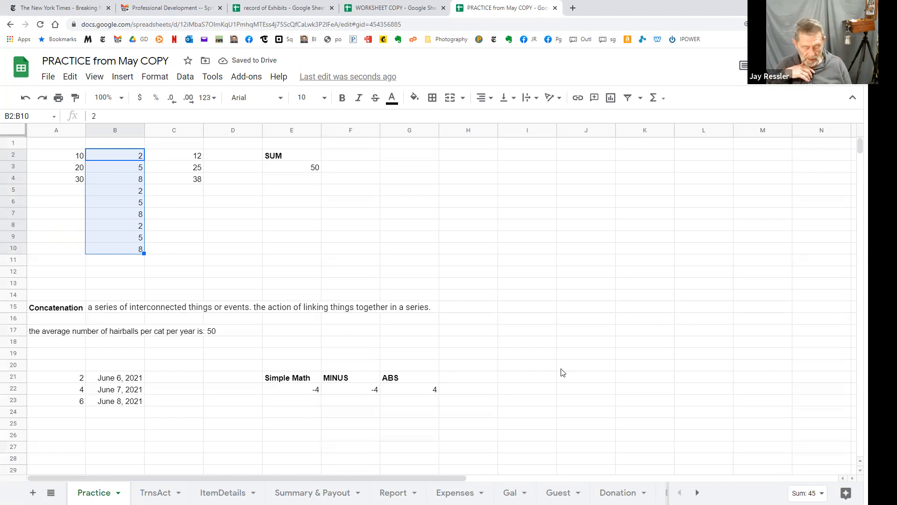
pyautogui.hotkey('ctrl', 'z')
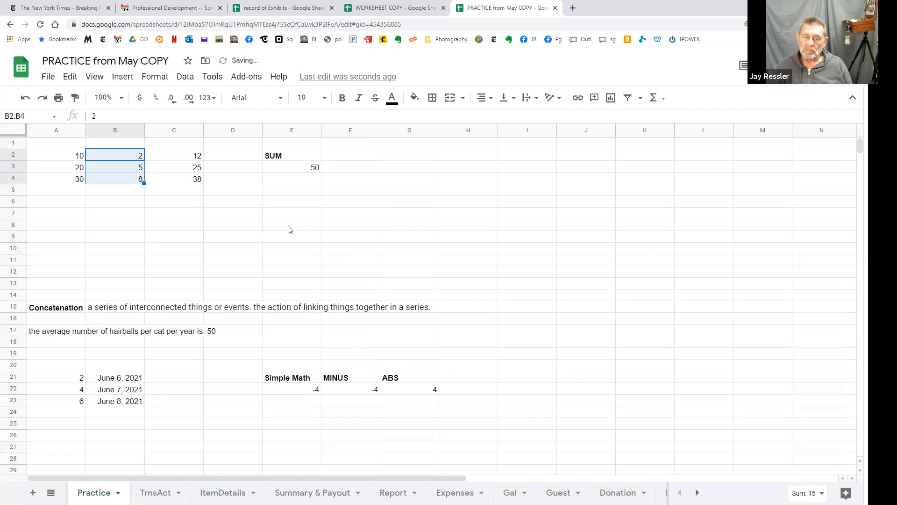
# - Examine the addition formula in C2 and its two source cells, A2 and B2
pyautogui.click(182, 156)
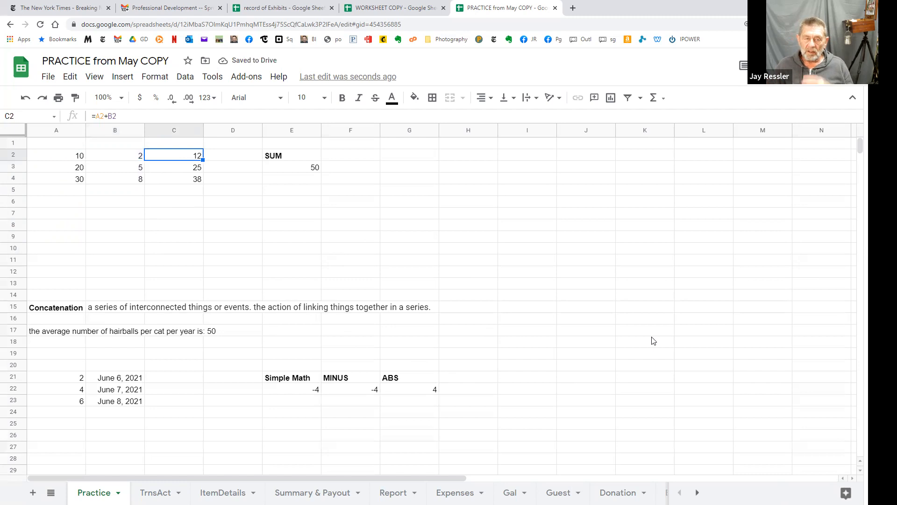
pyautogui.click(71, 159)
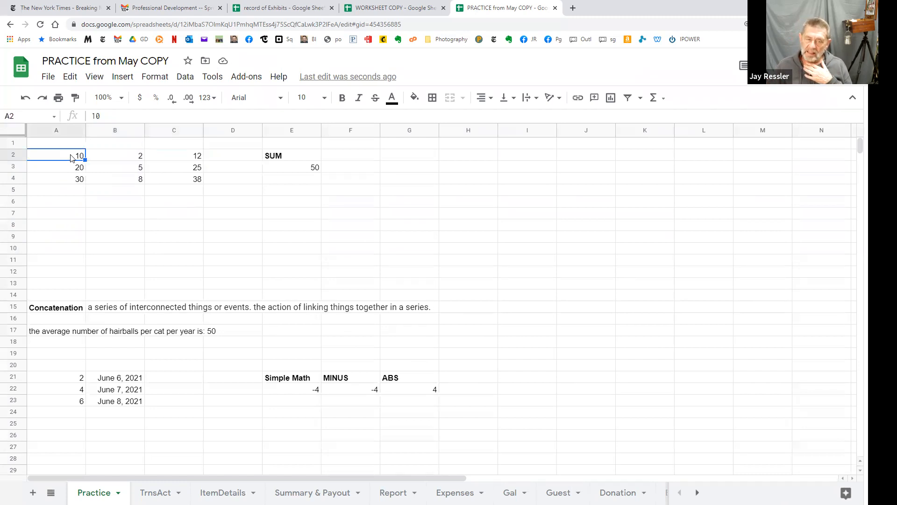
pyautogui.click(131, 158)
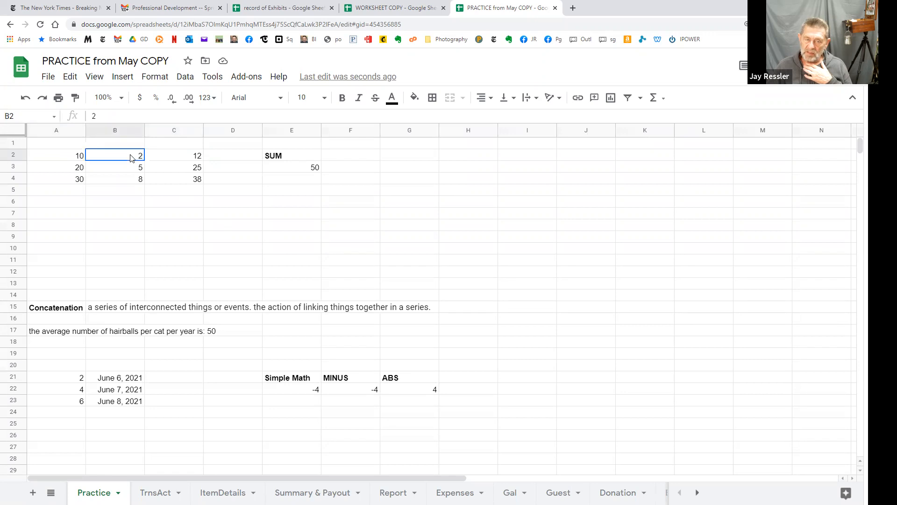
pyautogui.click(174, 162)
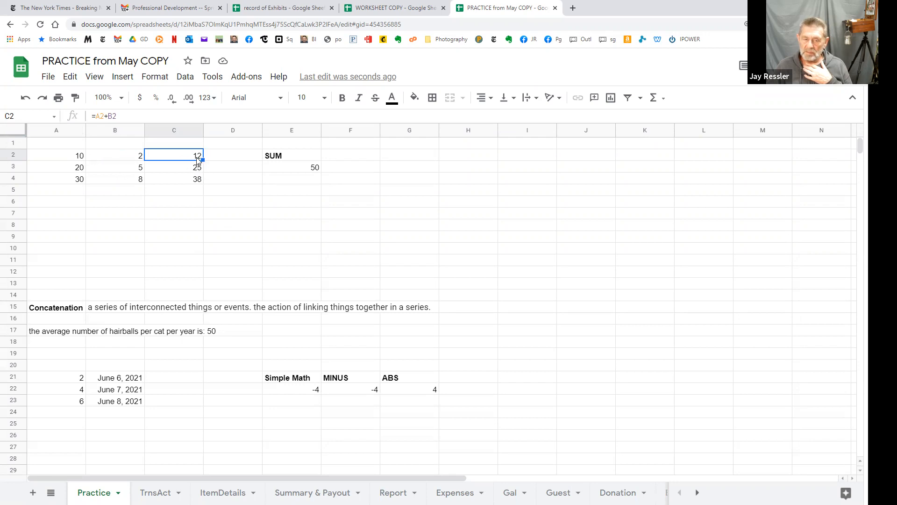
# - Fill the block A2:C4 down to row 13, continuing both series and the formulas, and undo the fill
pyautogui.moveTo(70, 159); pyautogui.dragTo(213, 283)
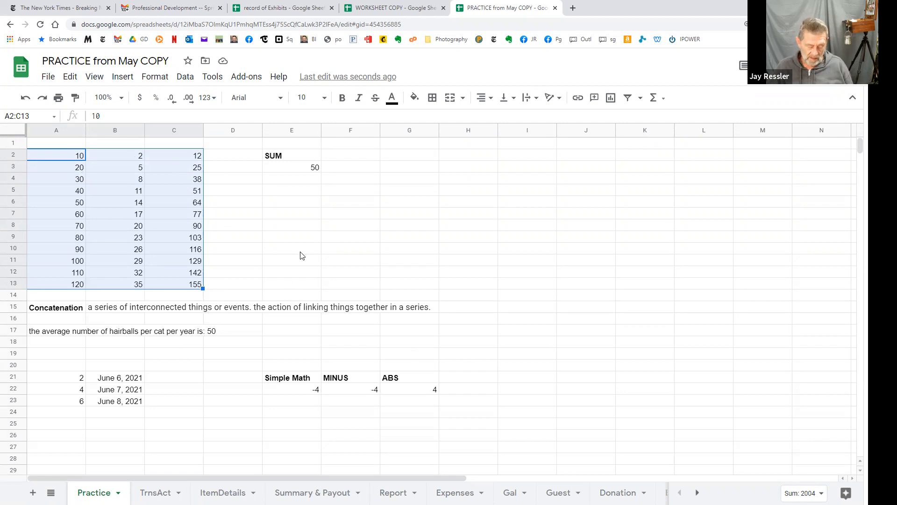
pyautogui.hotkey('ctrl', 'z')
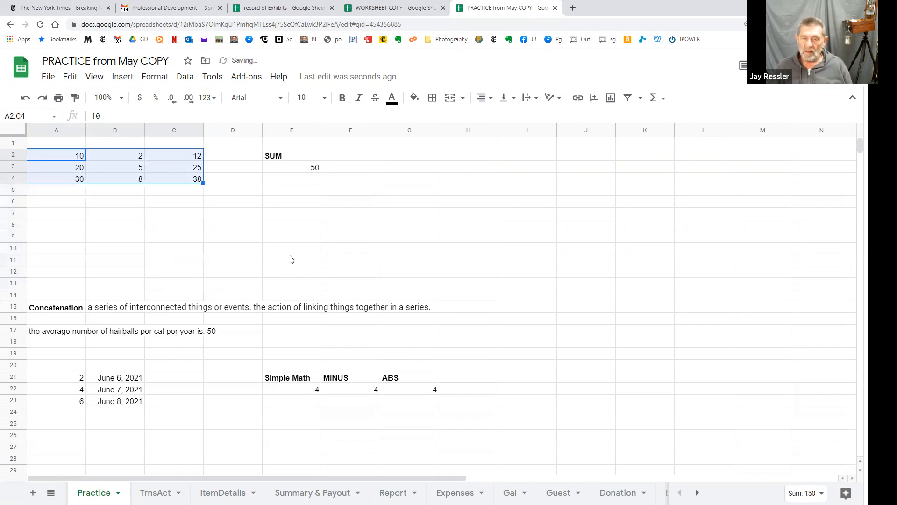
# - Examine the SUM formula in E3 and the cell range it references, leaving the formula as it is
pyautogui.click(286, 172)
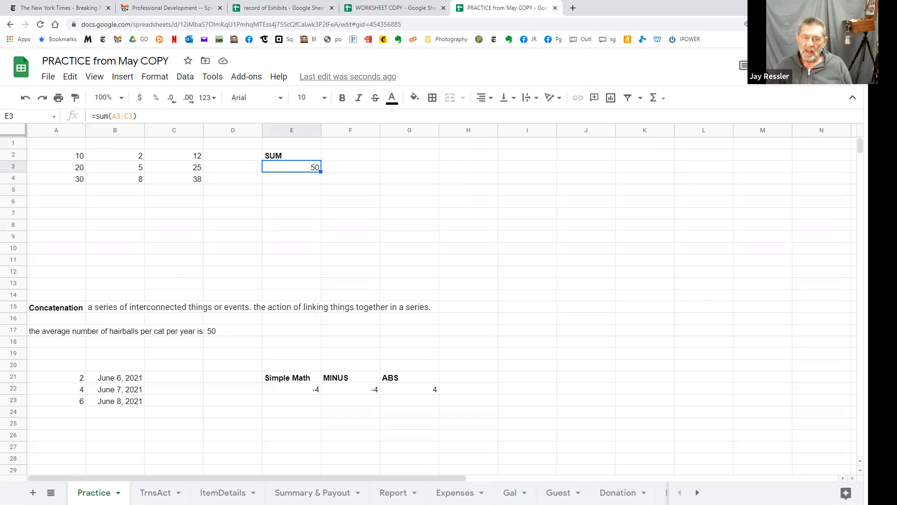
pyautogui.click(142, 113)
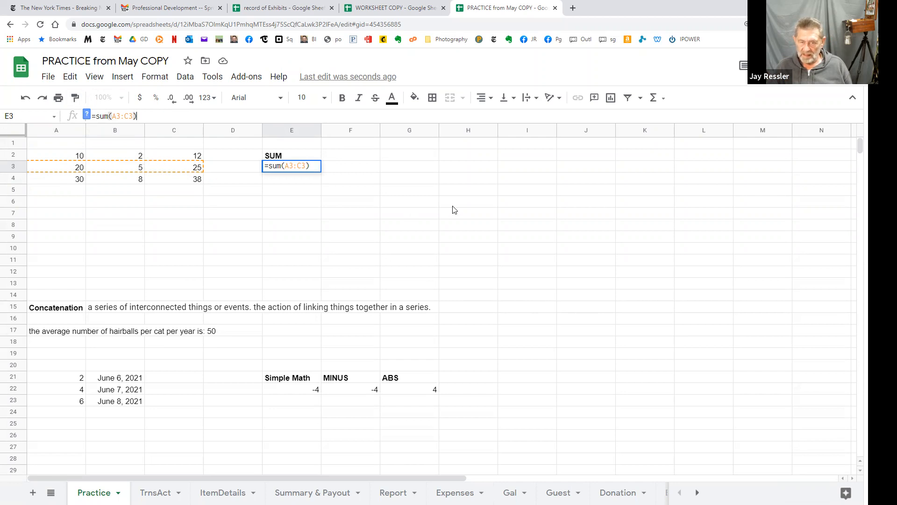
pyautogui.moveTo(453, 209); pyautogui.dragTo(441, 202)
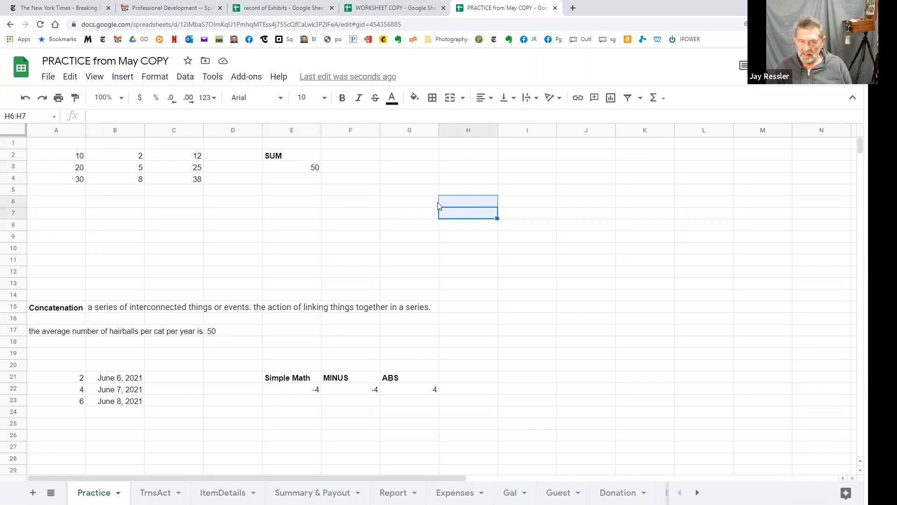
# - Set cell B3 to 6 and check the dependent formula in C3
pyautogui.click(140, 172)
pyautogui.write('6')
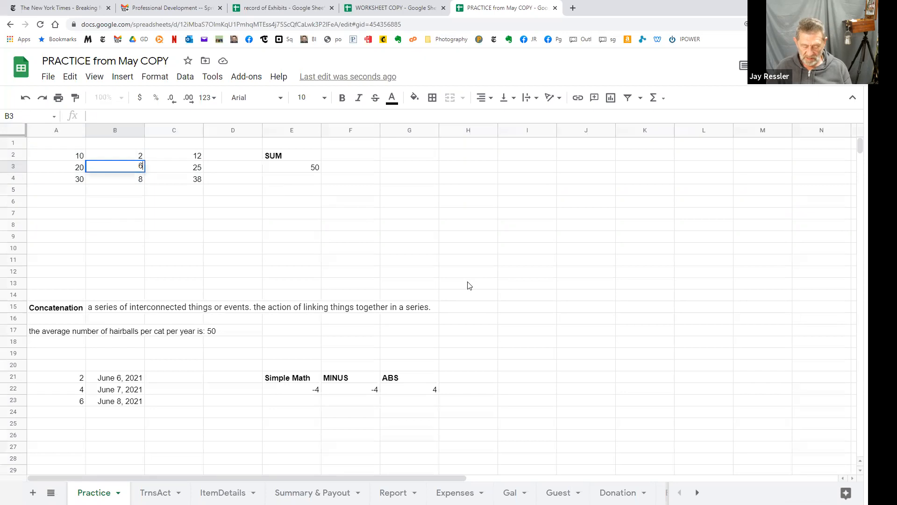
pyautogui.click(521, 271)
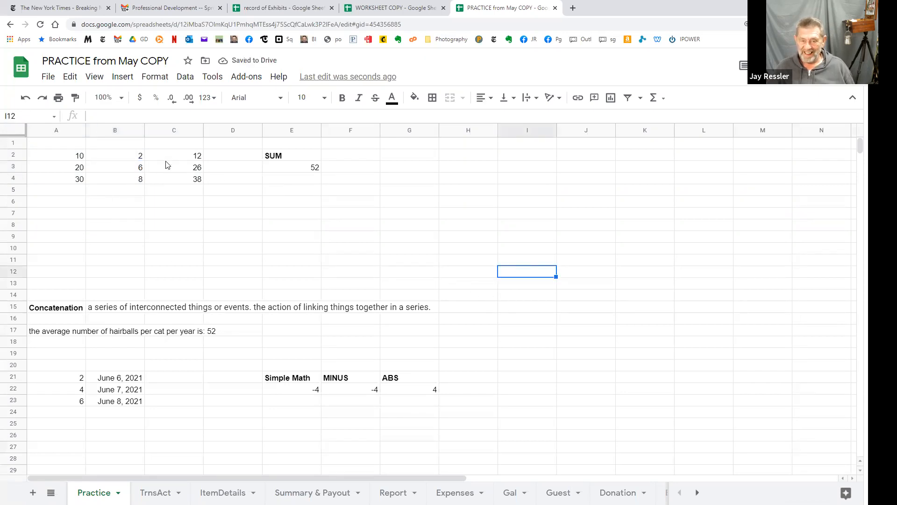
pyautogui.click(187, 169)
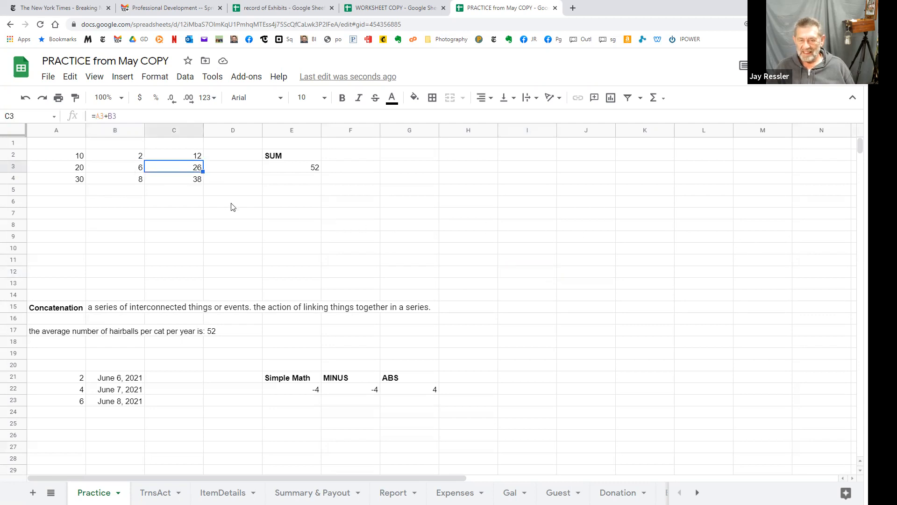
# - Set cell B3 back to 5
pyautogui.click(141, 171)
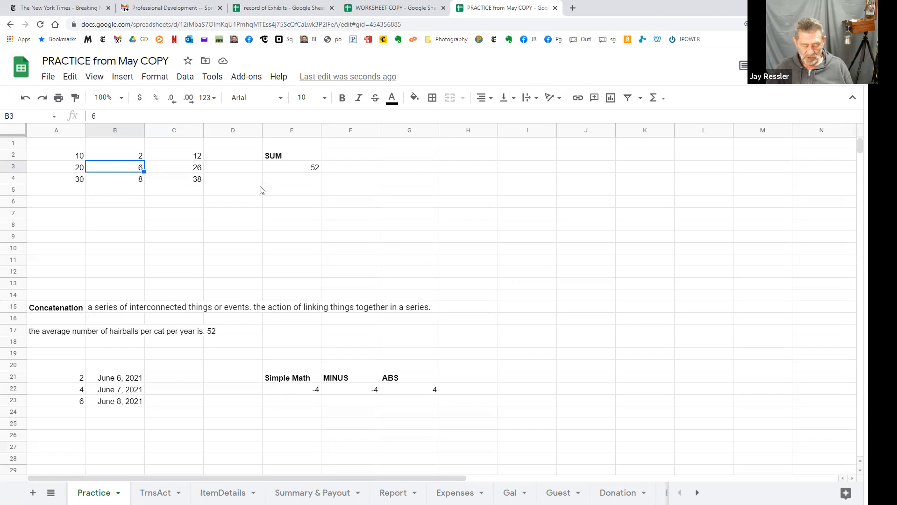
pyautogui.write('5')
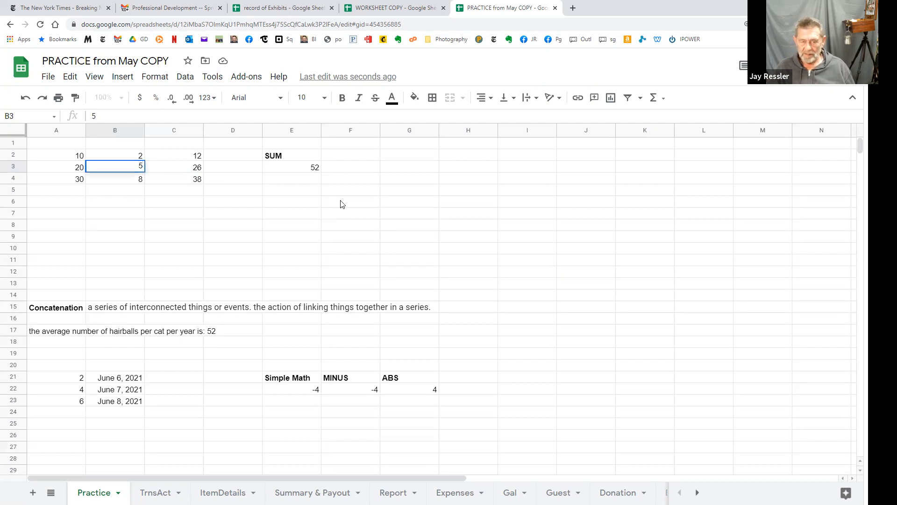
pyautogui.moveTo(340, 202); pyautogui.dragTo(346, 190)
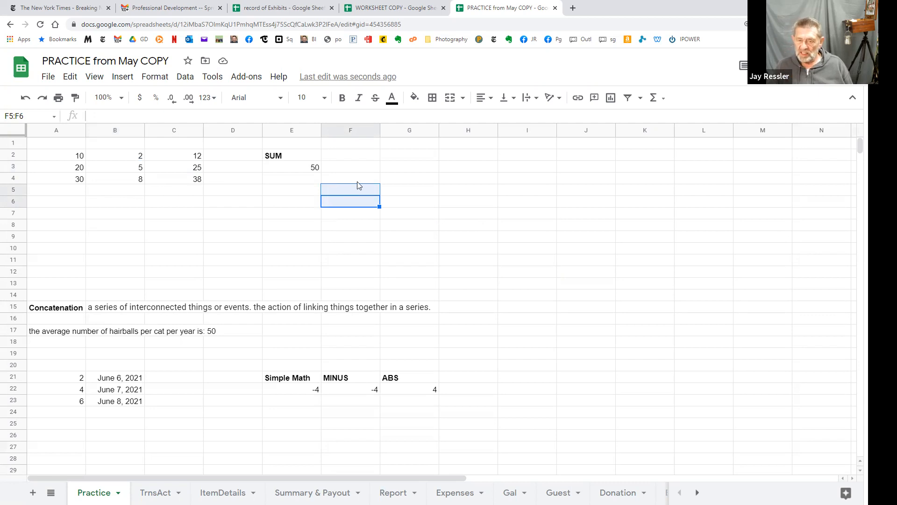
# - Compare the addition formula in C2 with the SUM formula in E3
pyautogui.click(191, 156)
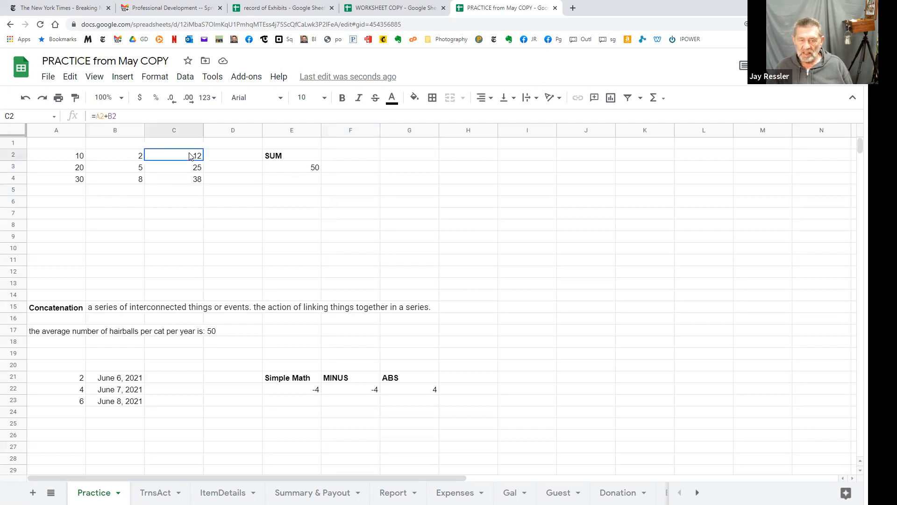
pyautogui.click(308, 166)
# - Total C2:C4 in cell C5 with the built-in SUM function and clear that cell again
pyautogui.moveTo(190, 156); pyautogui.dragTo(194, 179)
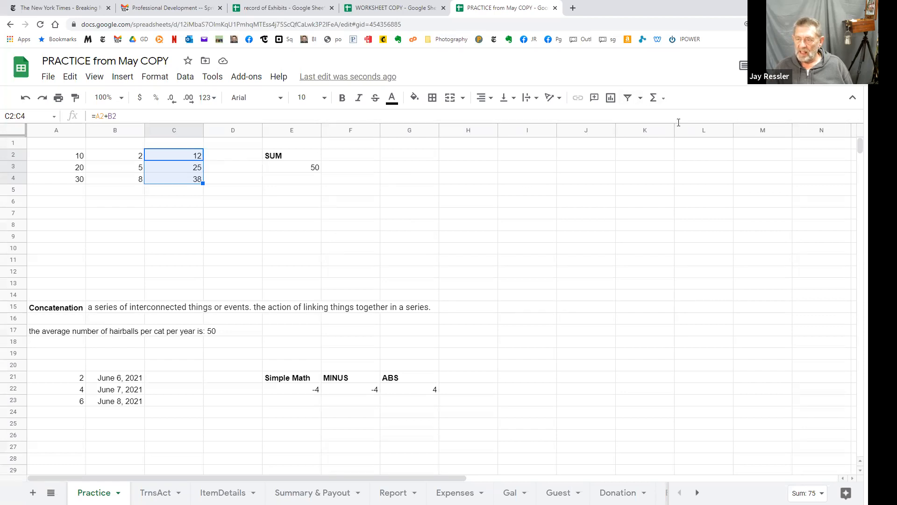
pyautogui.click(654, 99)
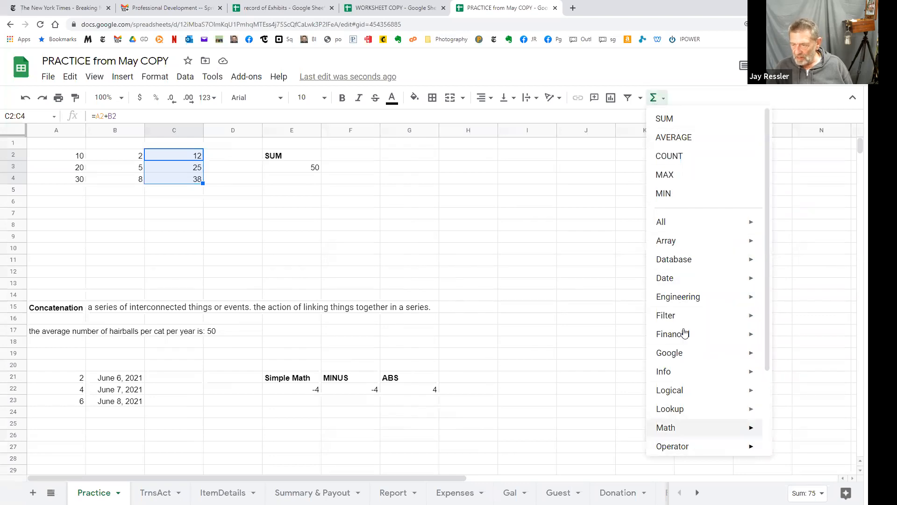
pyautogui.click(671, 121)
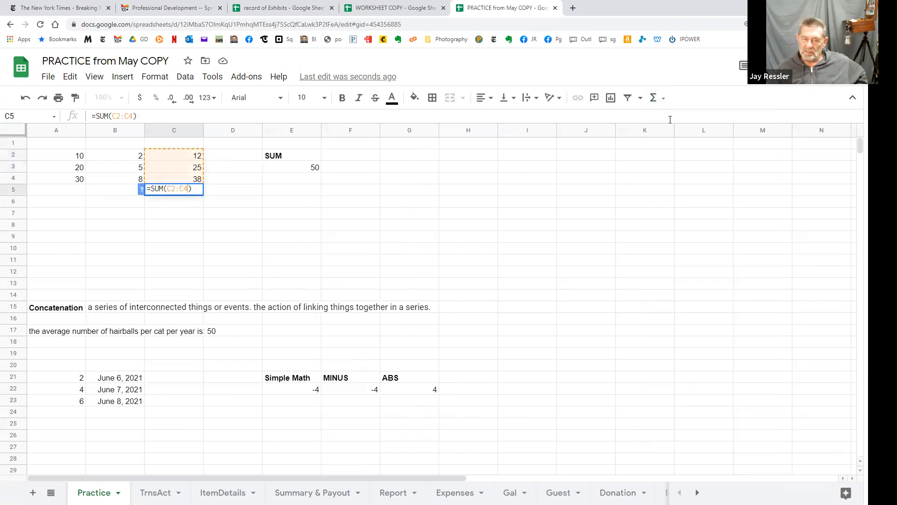
pyautogui.press('Return')
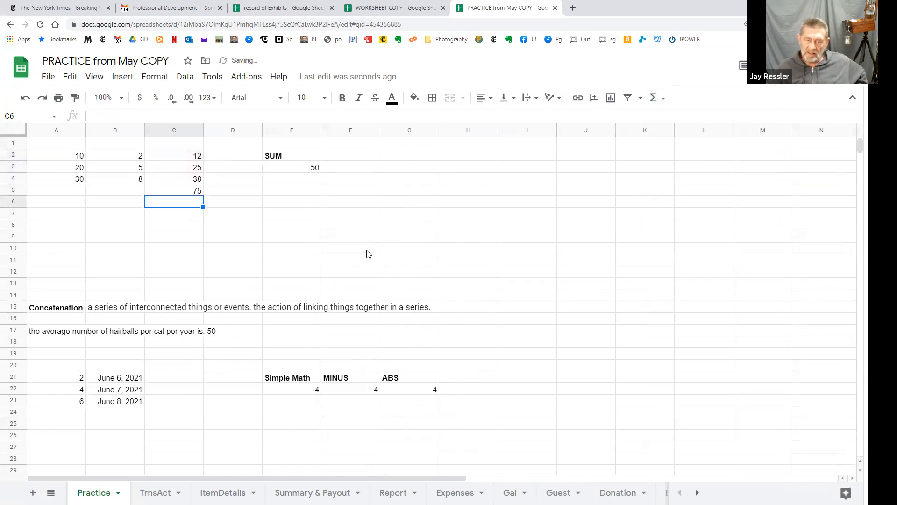
pyautogui.click(185, 192)
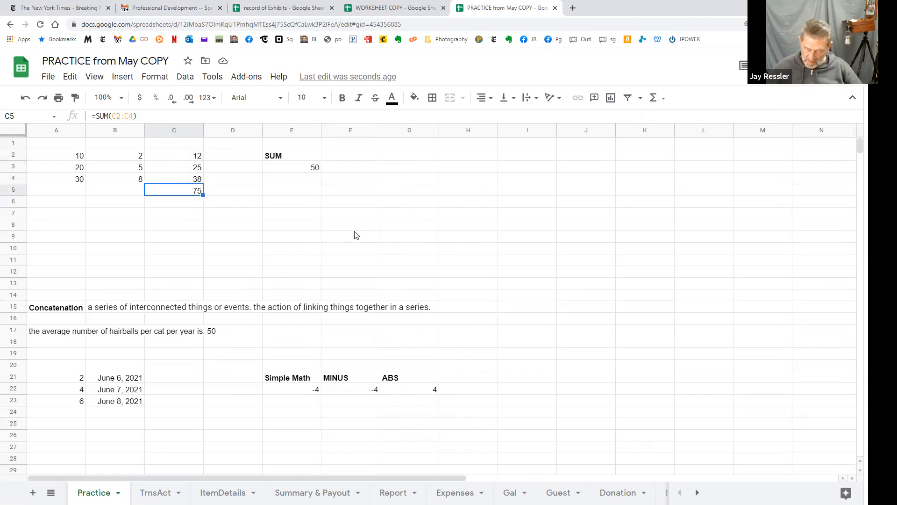
pyautogui.press('Delete')
# - Total A4:C4 in cell D4 with the built-in SUM function and clear that cell again
pyautogui.moveTo(65, 179); pyautogui.dragTo(171, 181)
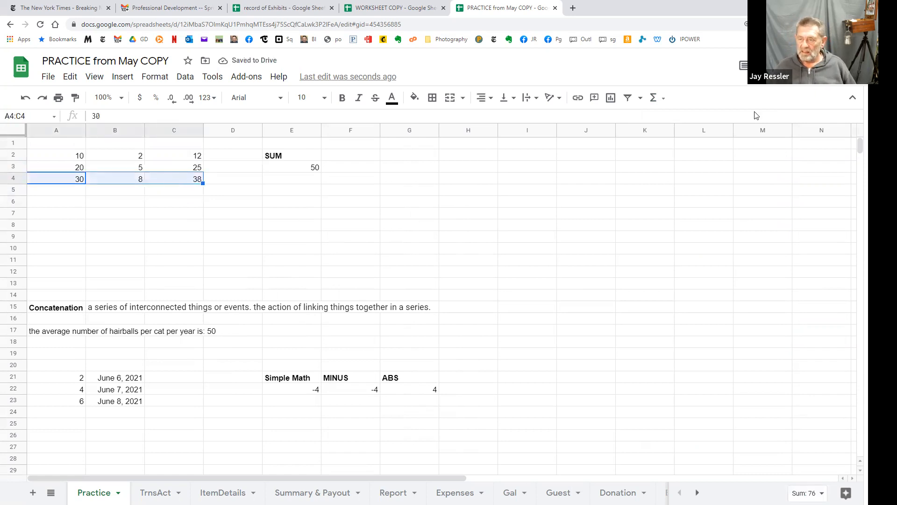
pyautogui.click(654, 97)
pyautogui.click(660, 119)
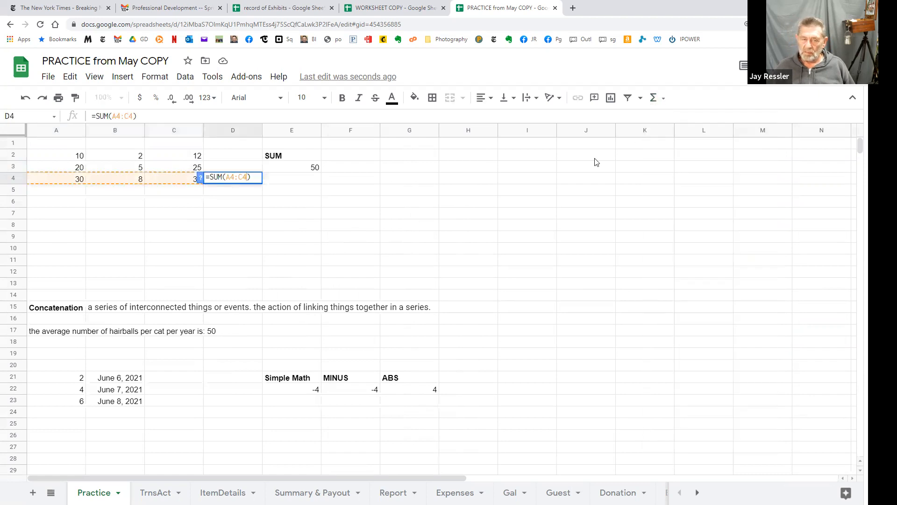
pyautogui.press('Return')
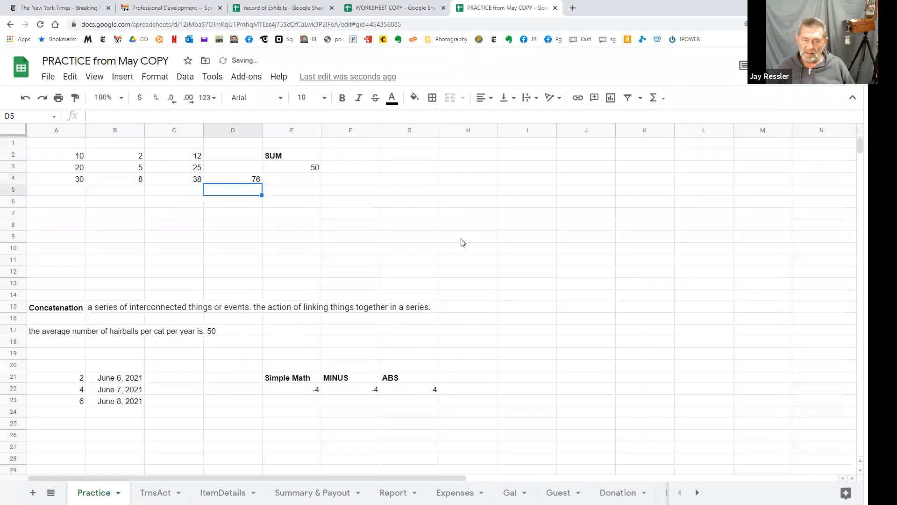
pyautogui.click(242, 180)
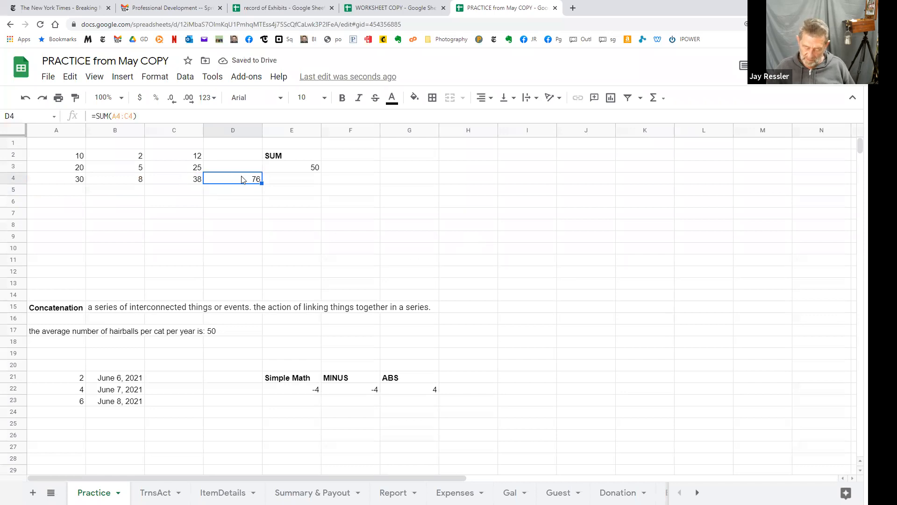
pyautogui.press('Delete')
pyautogui.click(356, 248)
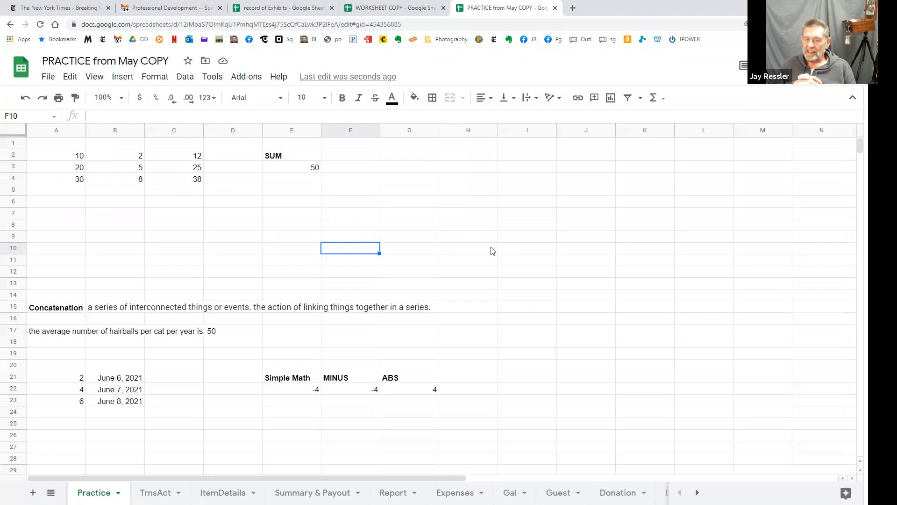
# - Examine the concatenation definition in B15 and the formula in A17 that joins text with the SUM cell E3
pyautogui.click(116, 309)
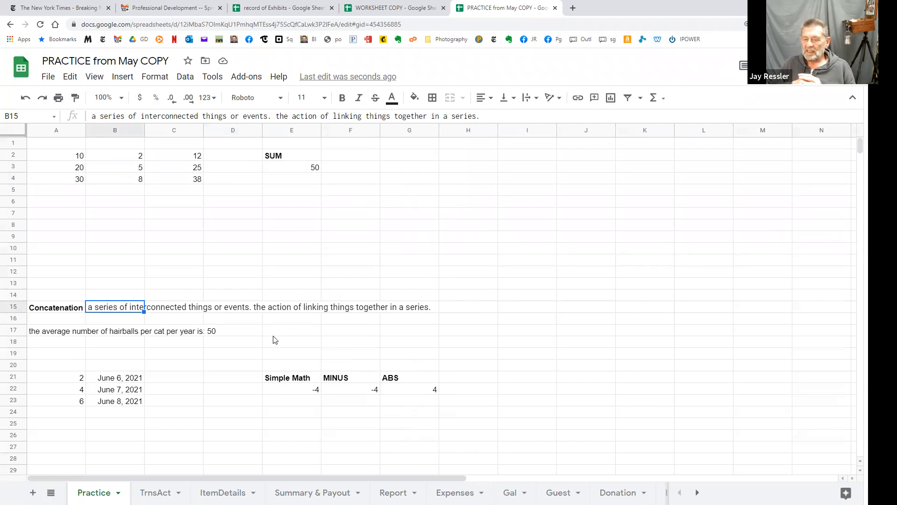
pyautogui.click(37, 333)
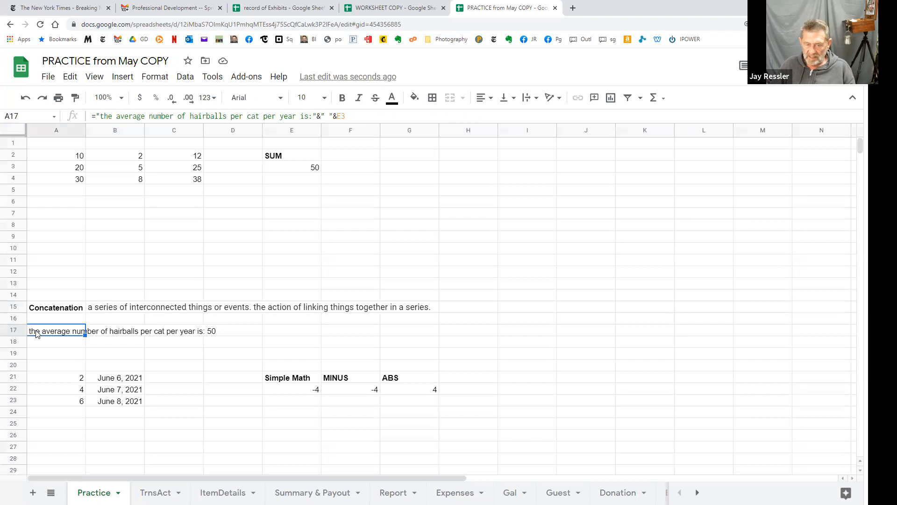
pyautogui.click(309, 167)
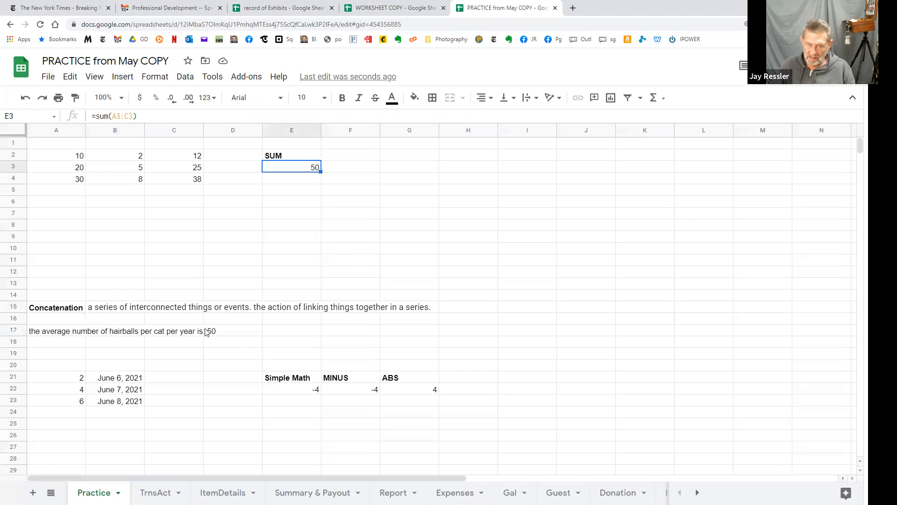
pyautogui.click(41, 333)
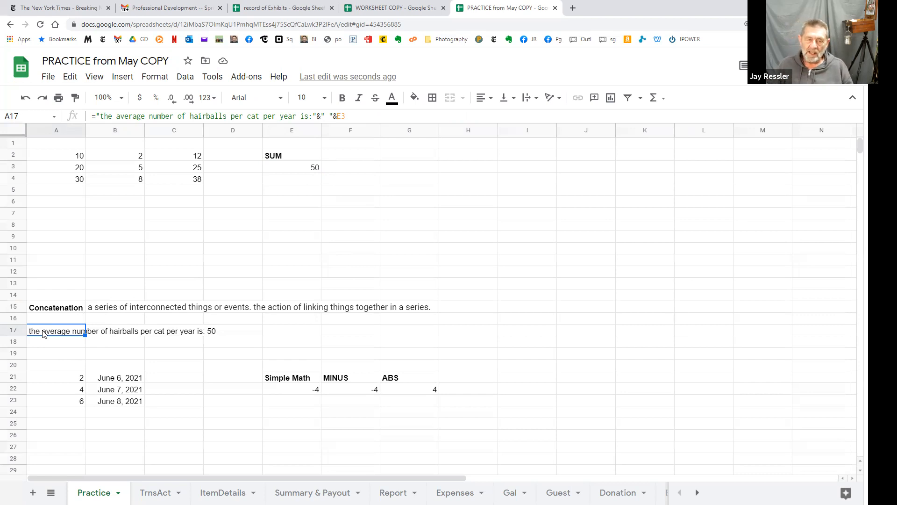
pyautogui.click(102, 115)
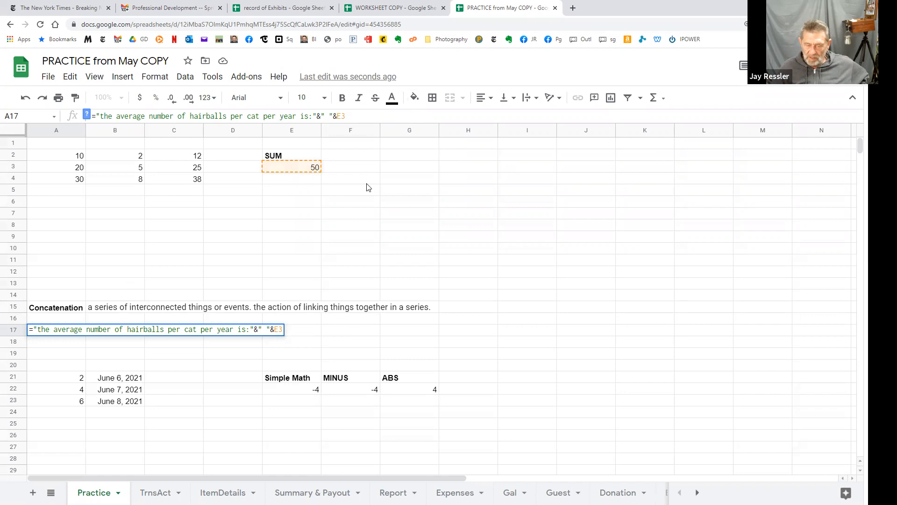
pyautogui.press('Return')
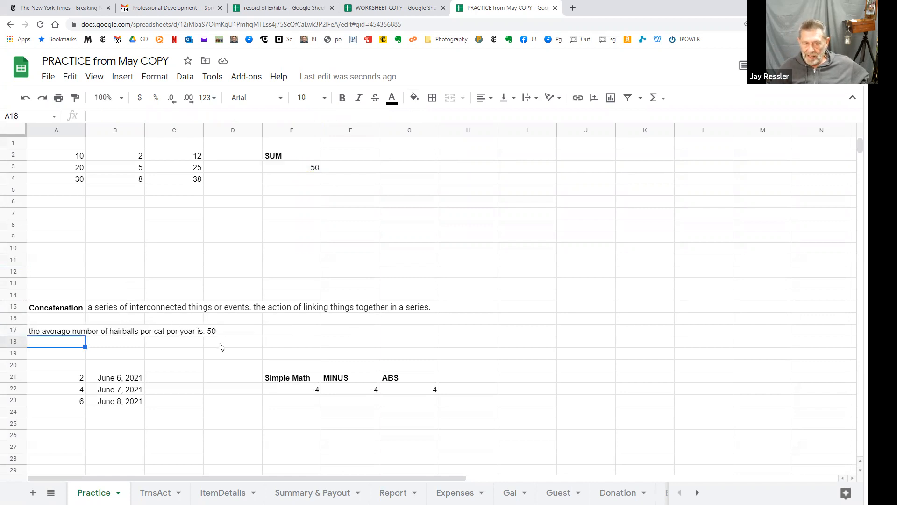
# - Set cell B3 to 6 and check the dependent SUM in E3 and the concatenated sentence in A17
pyautogui.click(141, 169)
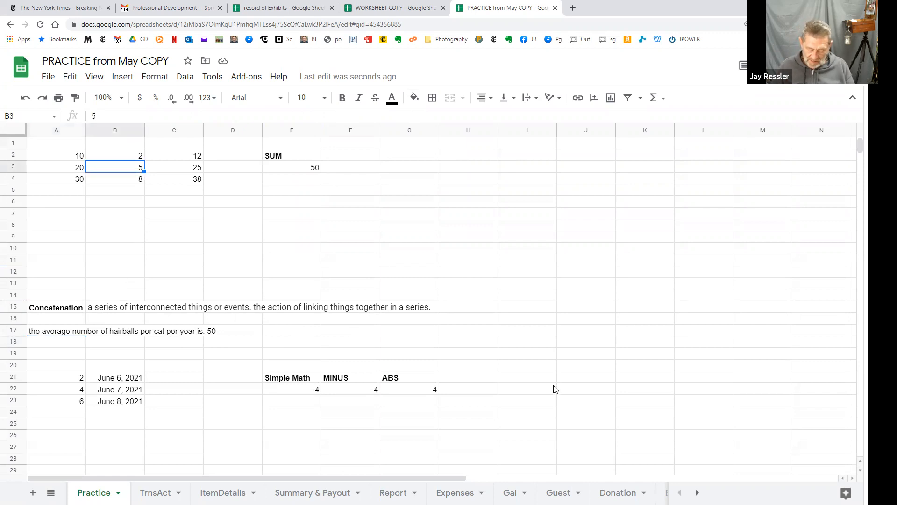
pyautogui.write('6')
pyautogui.press('Return')
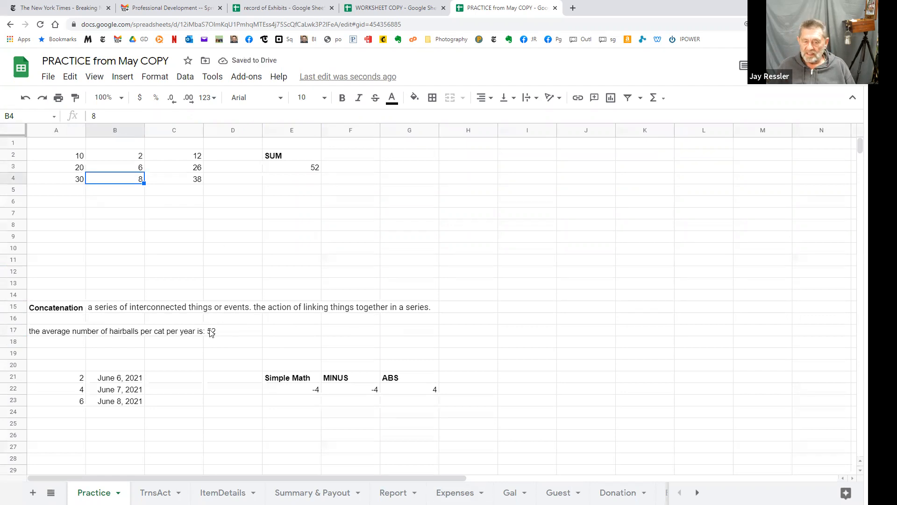
pyautogui.click(316, 170)
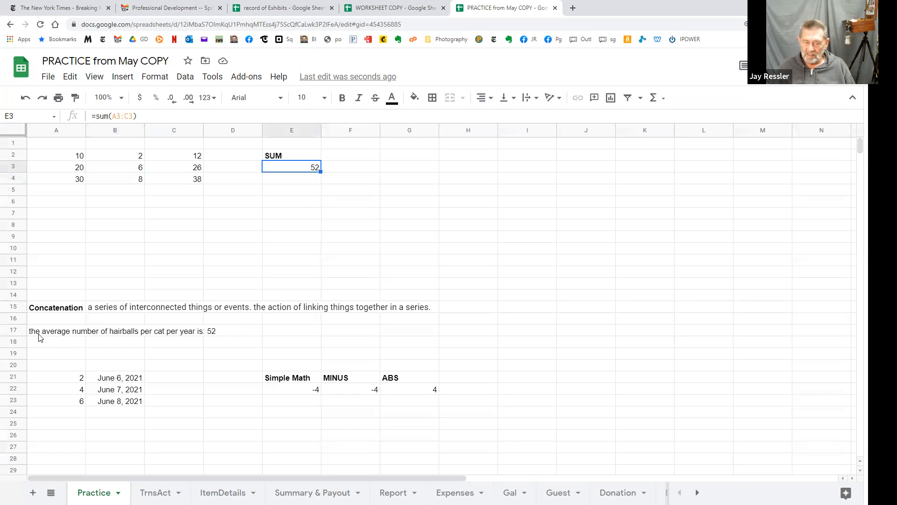
# - Try the value 9 in cell B3 and undo that change
pyautogui.click(140, 169)
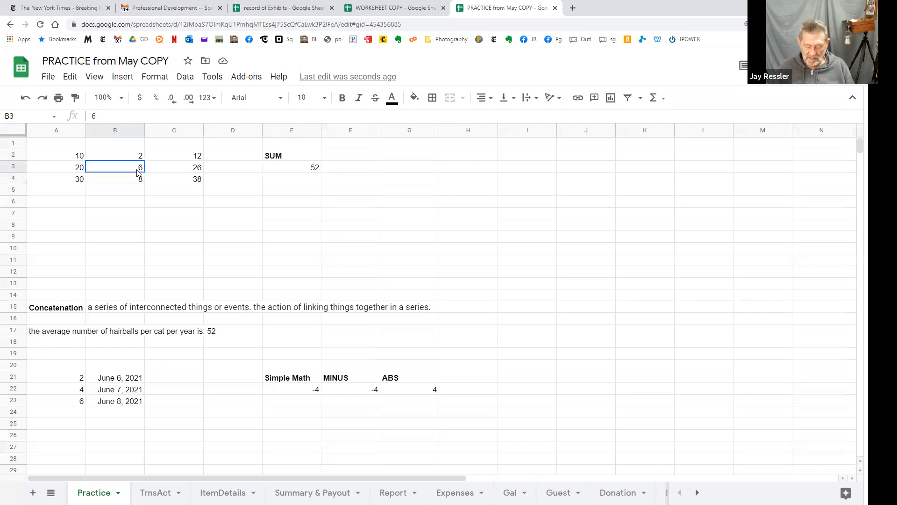
pyautogui.write('9')
pyautogui.press('Return')
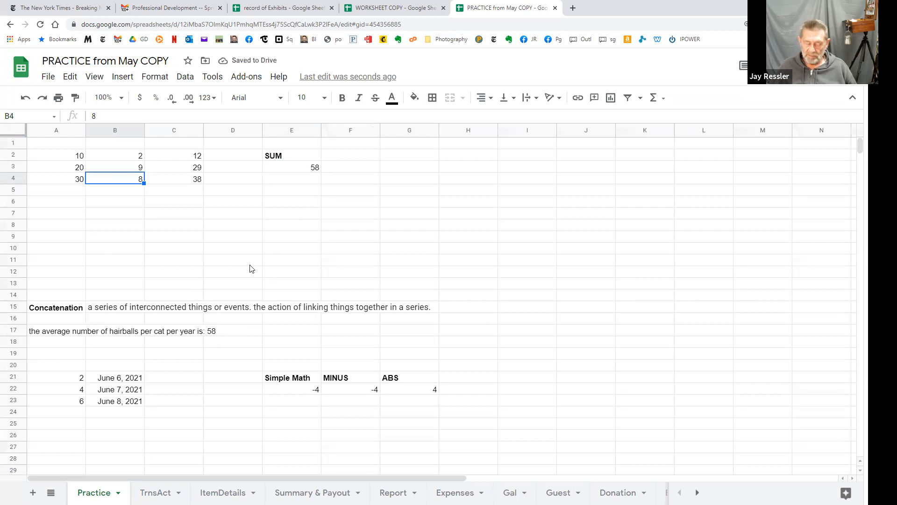
pyautogui.hotkey('ctrl', 'z')
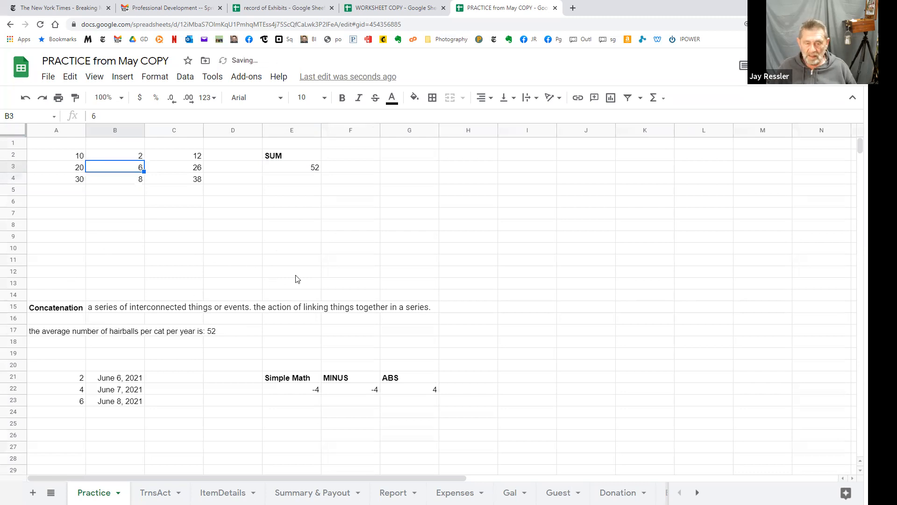
# - Fill the numbers in A21:A23 down as a series to A29 and as repeated values to A27, undoing each fill
pyautogui.scroll(-2, 537, 374)
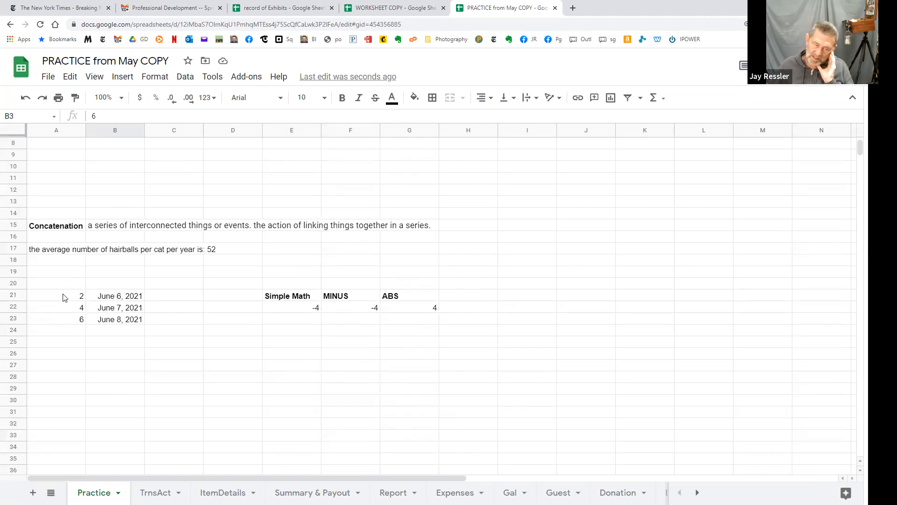
pyautogui.moveTo(64, 297); pyautogui.dragTo(65, 327)
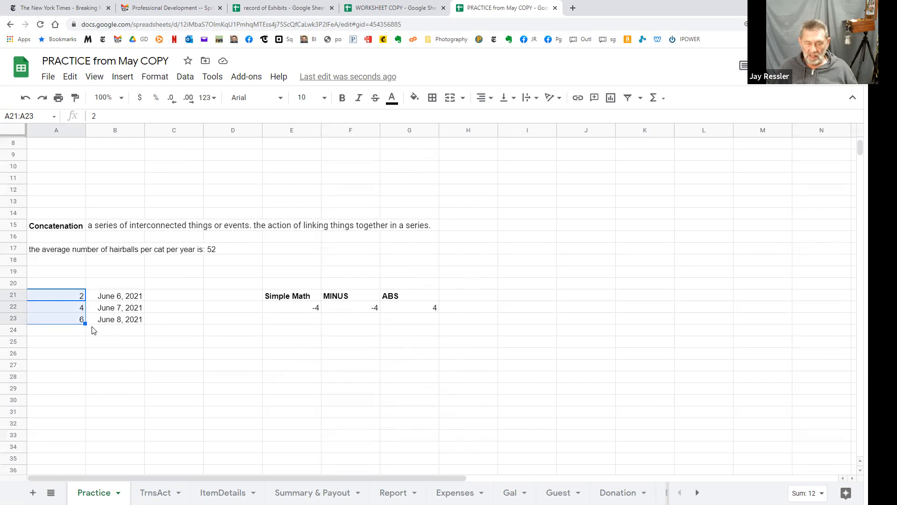
pyautogui.moveTo(84, 322); pyautogui.dragTo(74, 393)
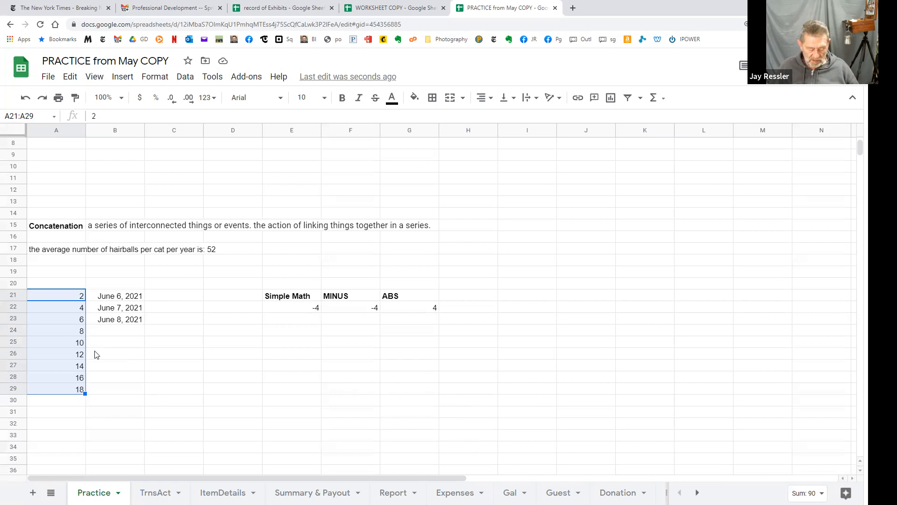
pyautogui.hotkey('ctrl', 'z')
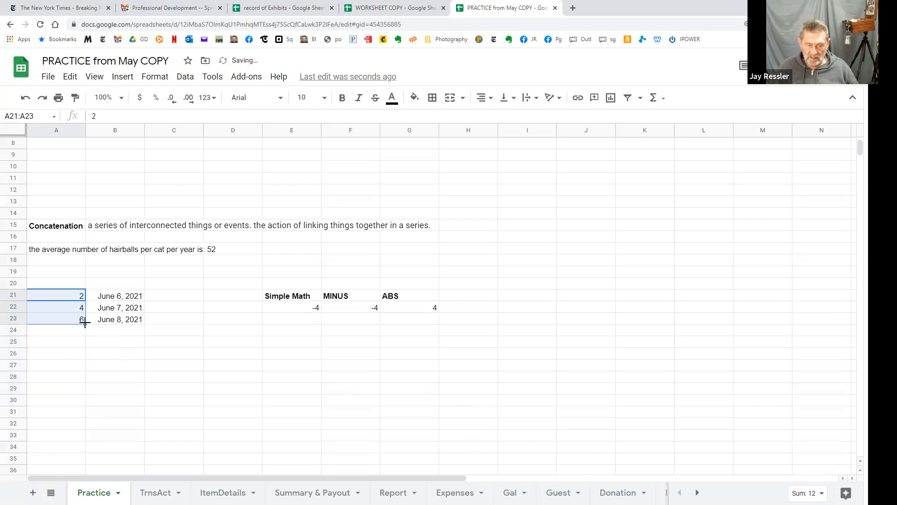
pyautogui.moveTo(85, 325); pyautogui.dragTo(83, 369)
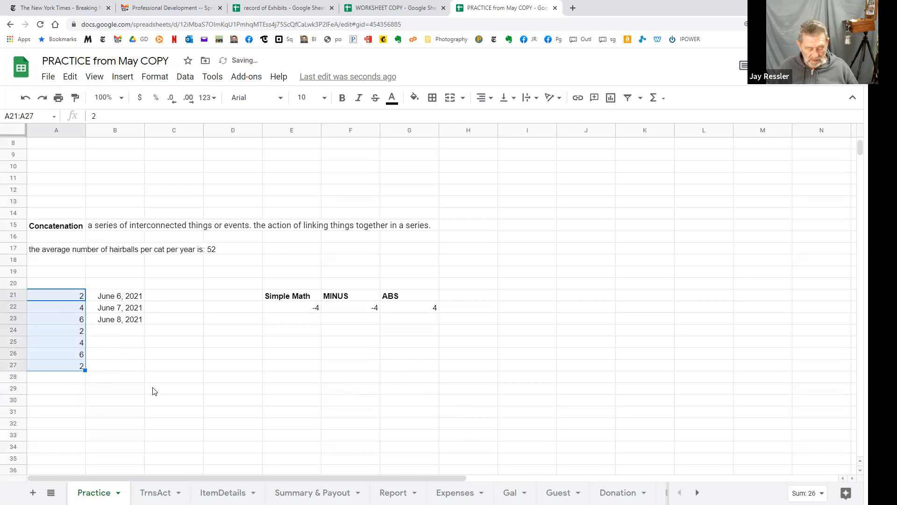
pyautogui.hotkey('ctrl', 'z')
# - Fill the dates in B21:B23 down as repeated dates to B26 and as a daily series to B28, undoing each fill
pyautogui.moveTo(110, 299); pyautogui.dragTo(111, 325)
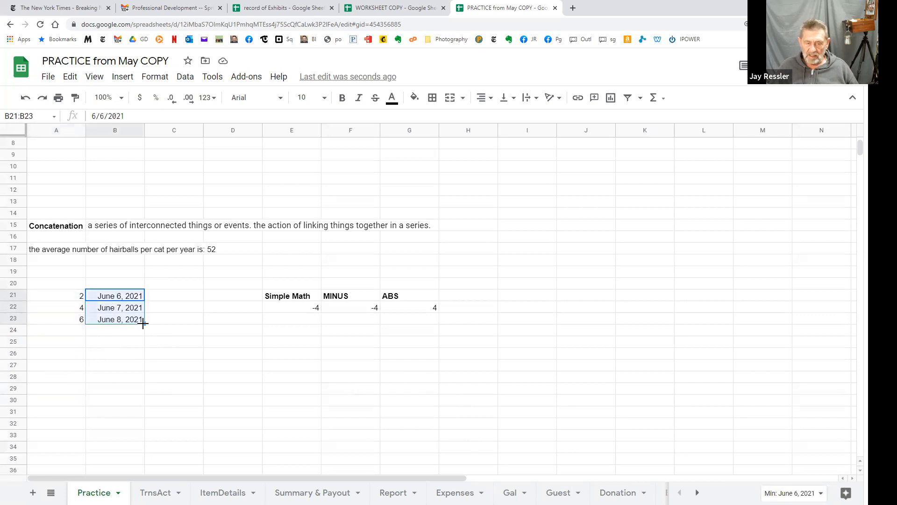
pyautogui.moveTo(143, 323); pyautogui.dragTo(164, 367)
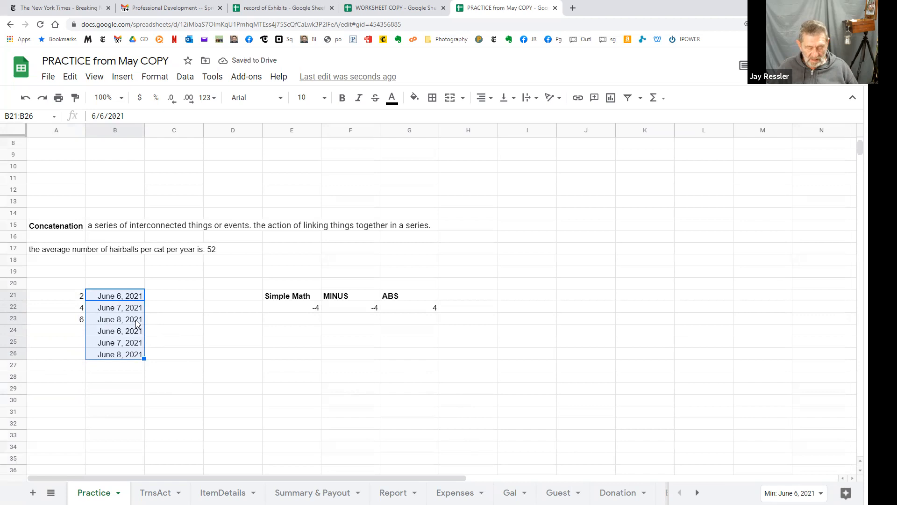
pyautogui.hotkey('ctrl', 'z')
pyautogui.click(117, 322)
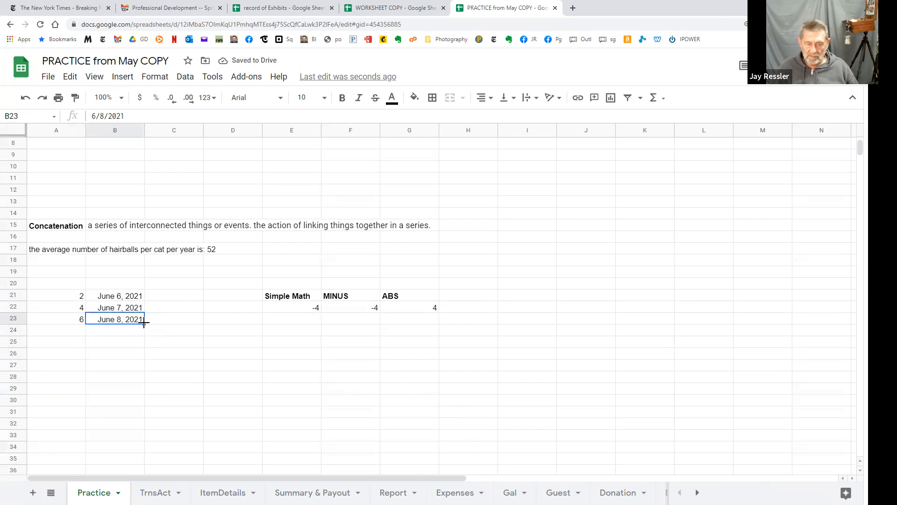
pyautogui.moveTo(122, 298); pyautogui.dragTo(145, 378)
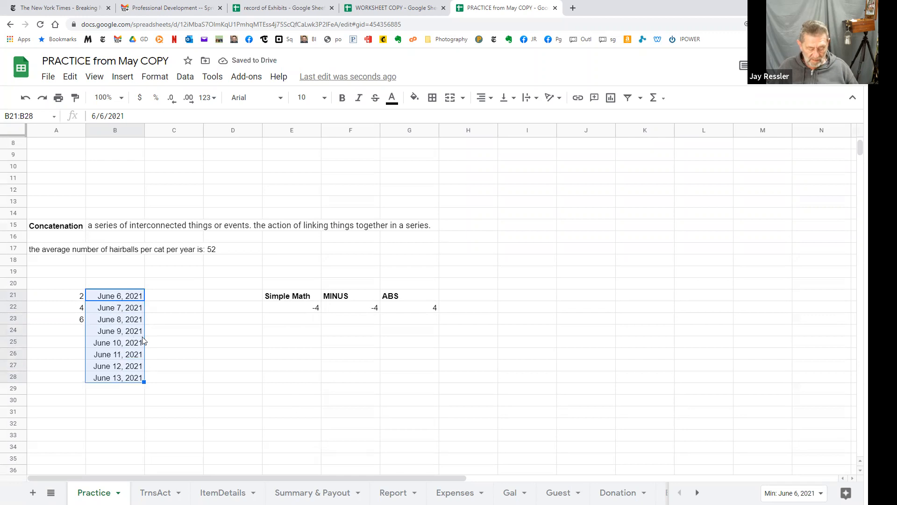
pyautogui.hotkey('ctrl', 'z')
# - Fill the date in B23 down as a daily series to B26 and as copies of the same date to B27, undoing each fill
pyautogui.click(140, 321)
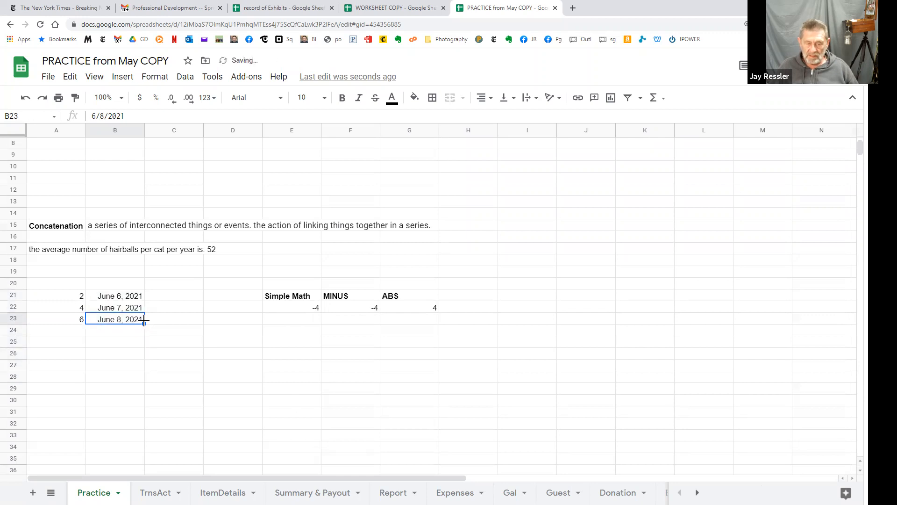
pyautogui.moveTo(144, 321); pyautogui.dragTo(145, 358)
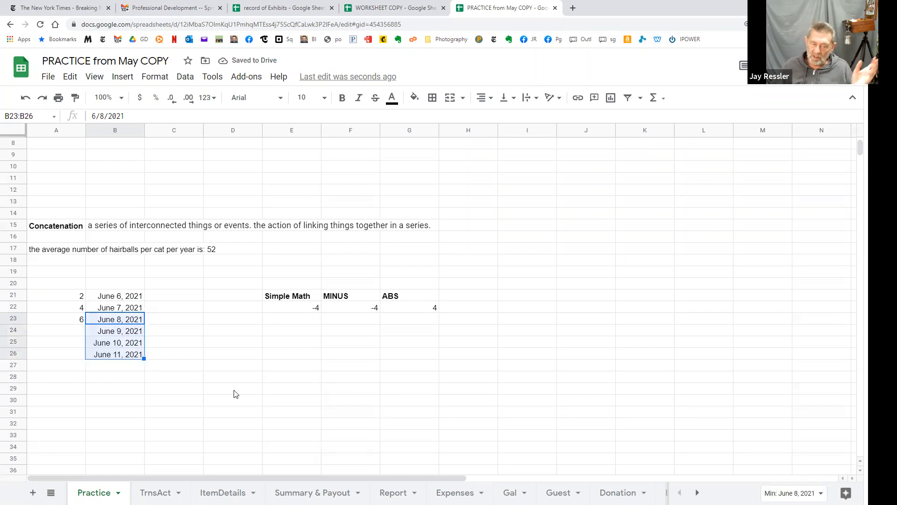
pyautogui.click(127, 298)
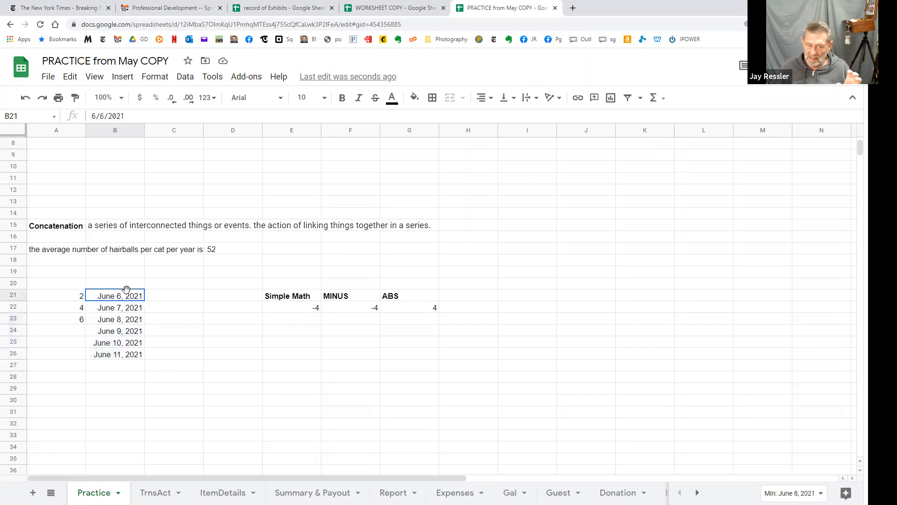
pyautogui.moveTo(126, 302); pyautogui.dragTo(127, 309)
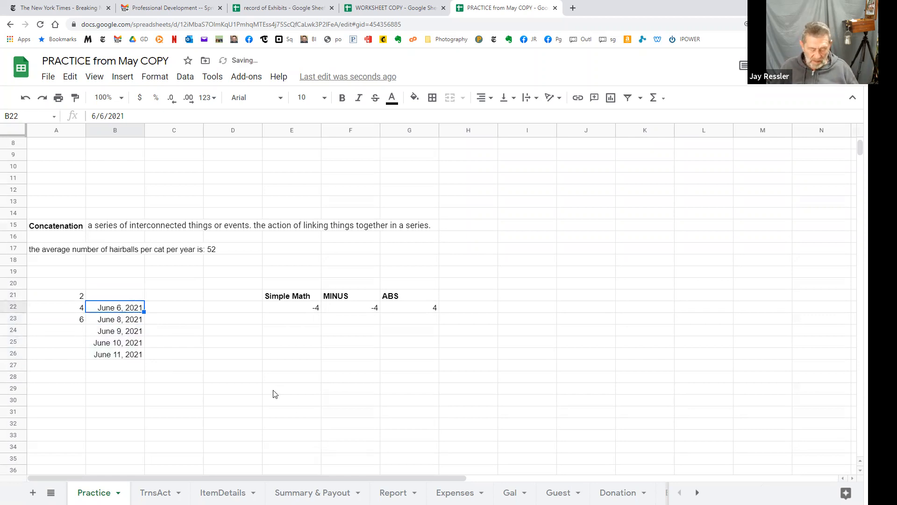
pyautogui.hotkey('ctrl', 'z')
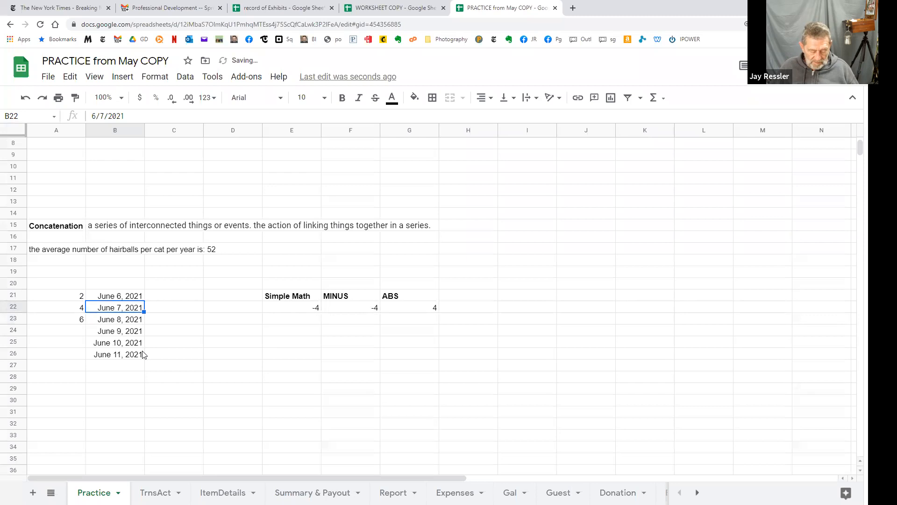
pyautogui.hotkey('ctrl', 'z')
pyautogui.moveTo(146, 322); pyautogui.dragTo(145, 370)
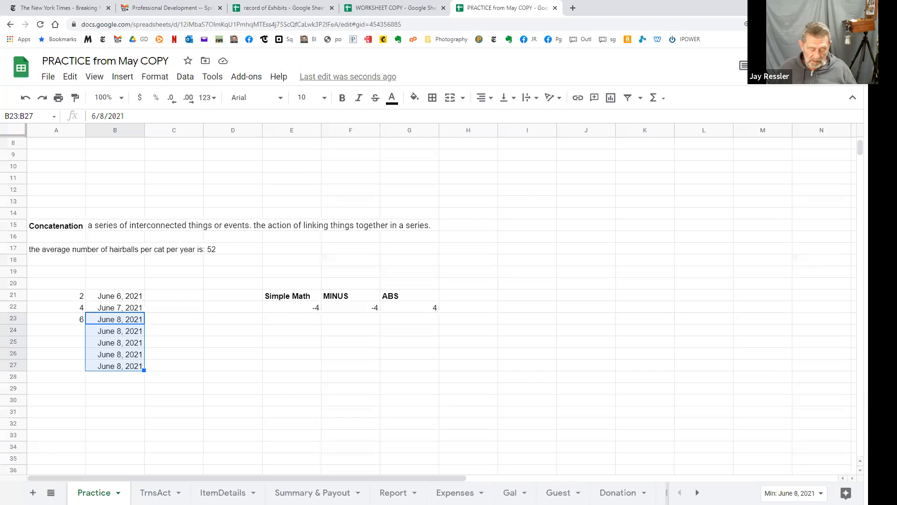
pyautogui.hotkey('ctrl', 'z')
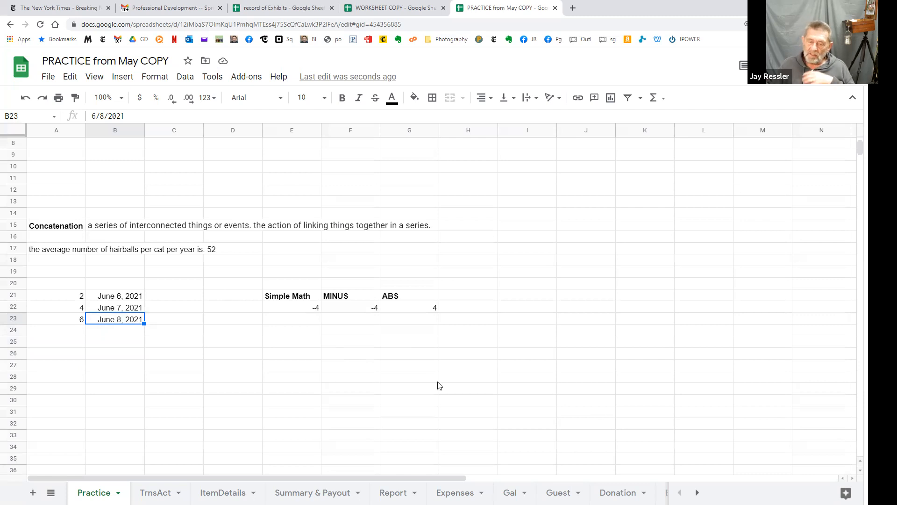
# - Examine the subtraction formulas in E22 and F22 under the Simple Math and MINUS headings
pyautogui.click(312, 309)
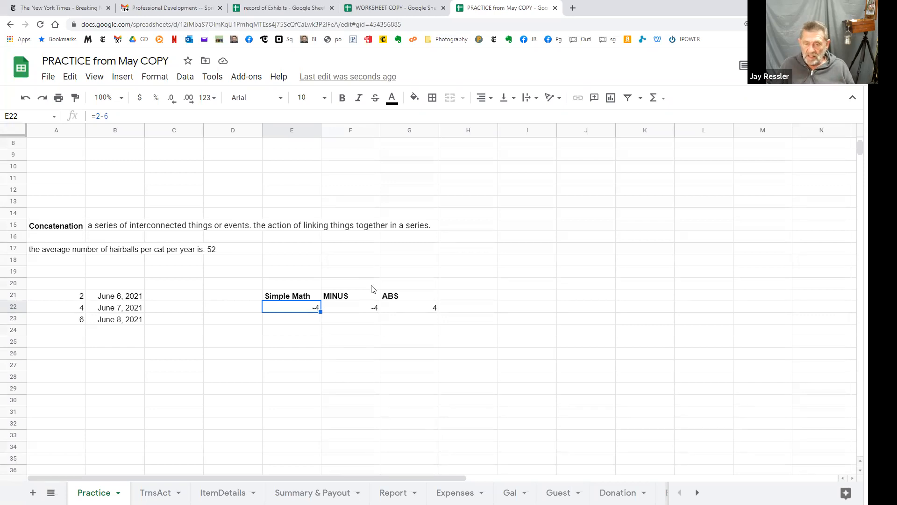
pyautogui.click(343, 322)
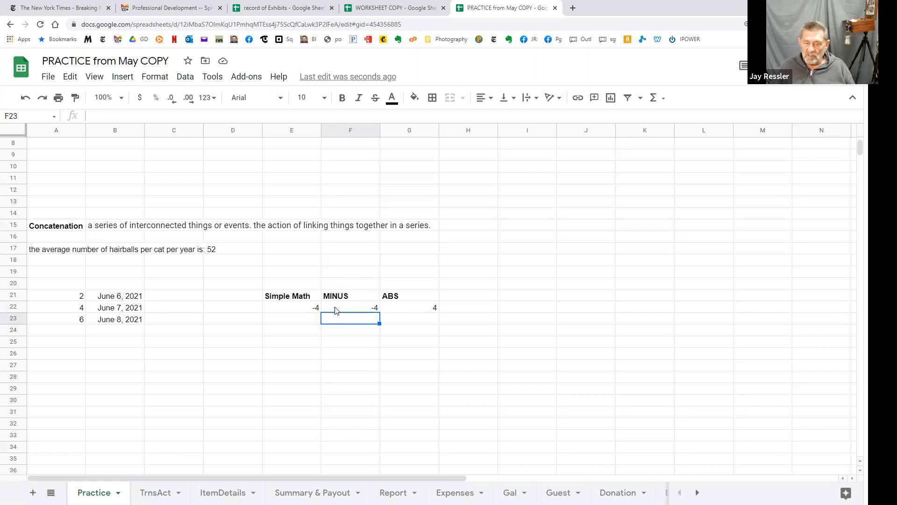
pyautogui.click(336, 309)
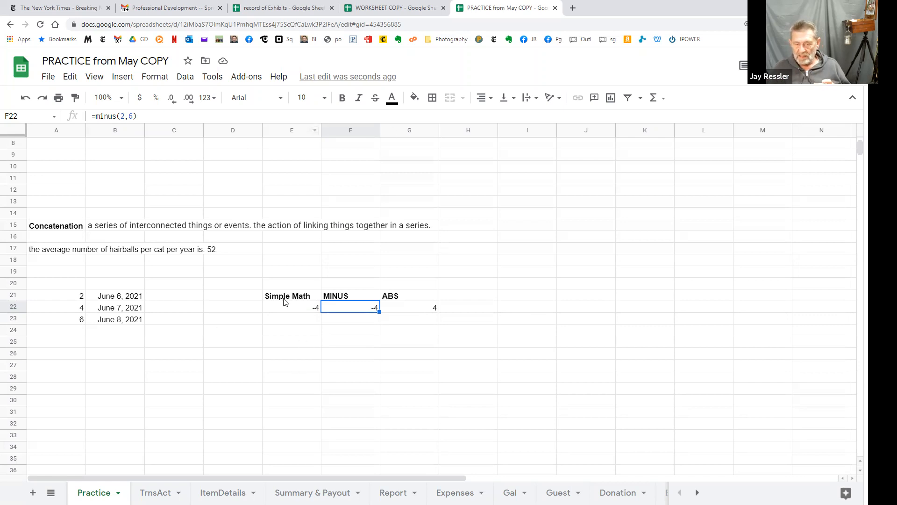
pyautogui.click(293, 309)
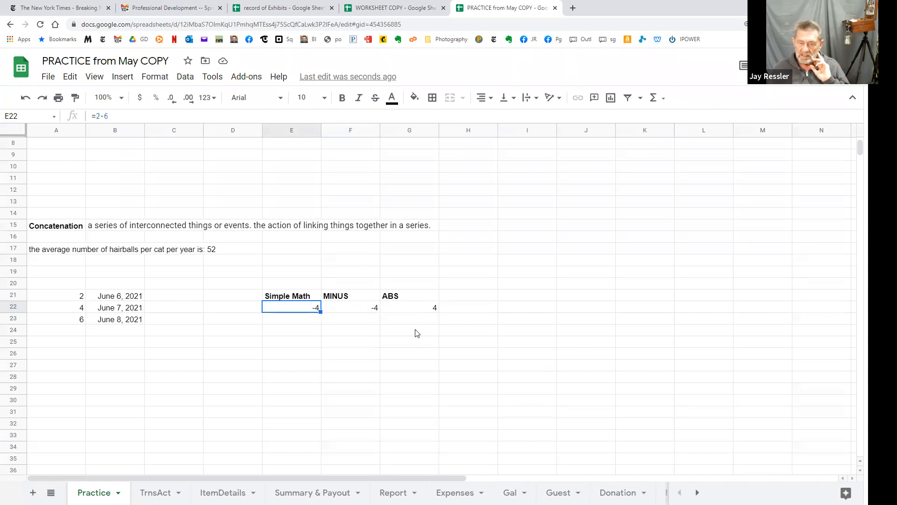
pyautogui.click(314, 317)
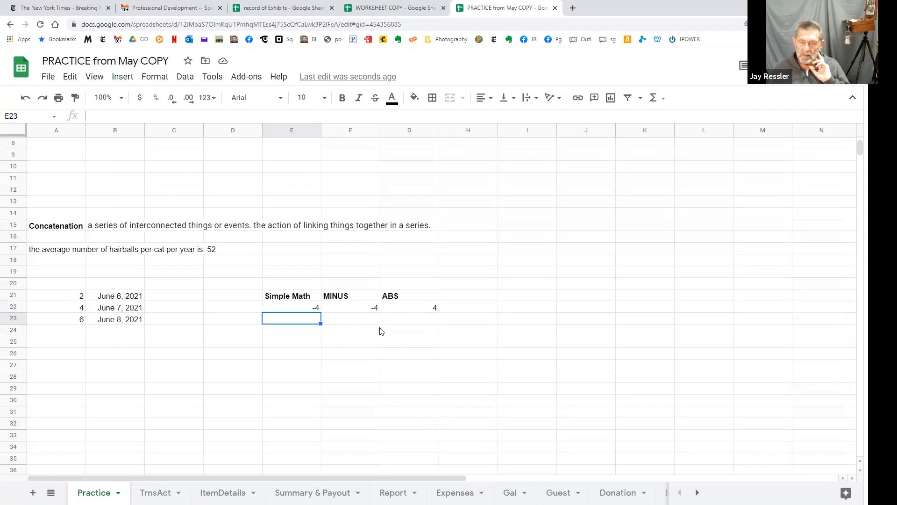
pyautogui.click(361, 323)
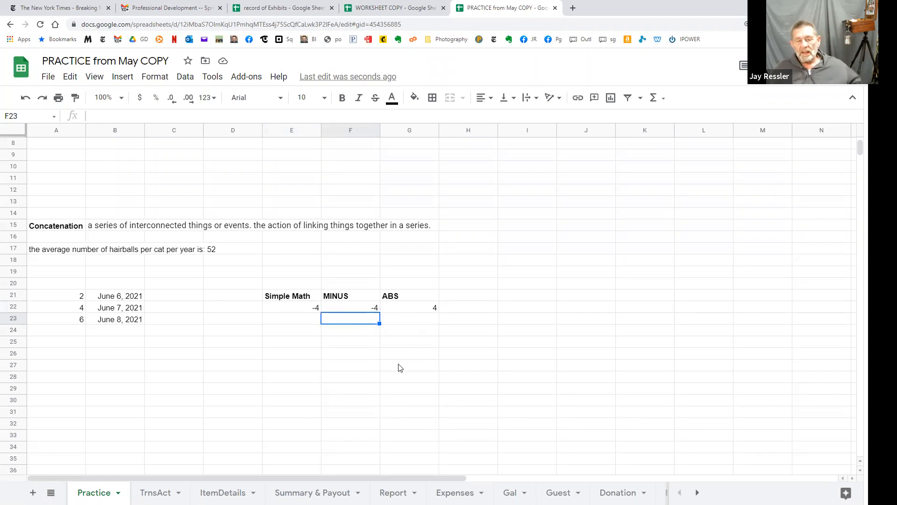
# - Compare the ABS formula in G22 with the MINUS formula in F22 and review the rest of the practice sheet
pyautogui.click(399, 308)
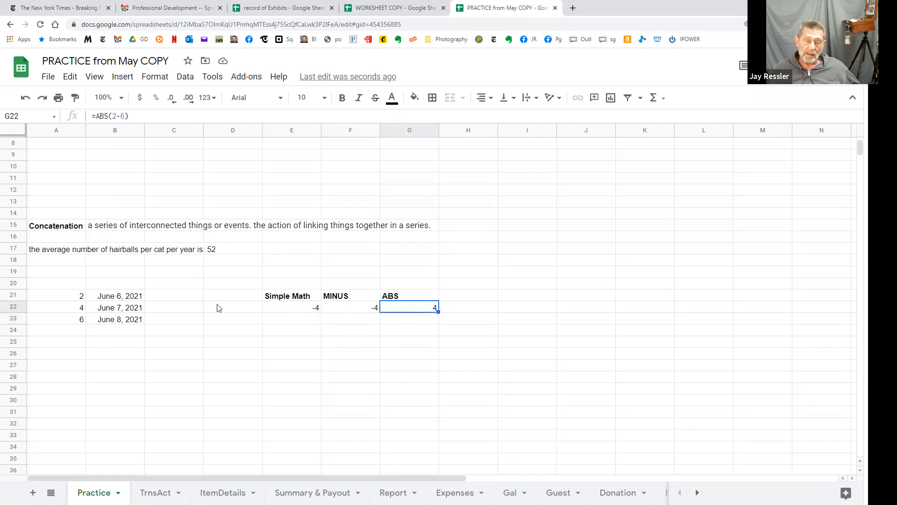
pyautogui.moveTo(341, 330); pyautogui.dragTo(347, 321)
pyautogui.click(347, 322)
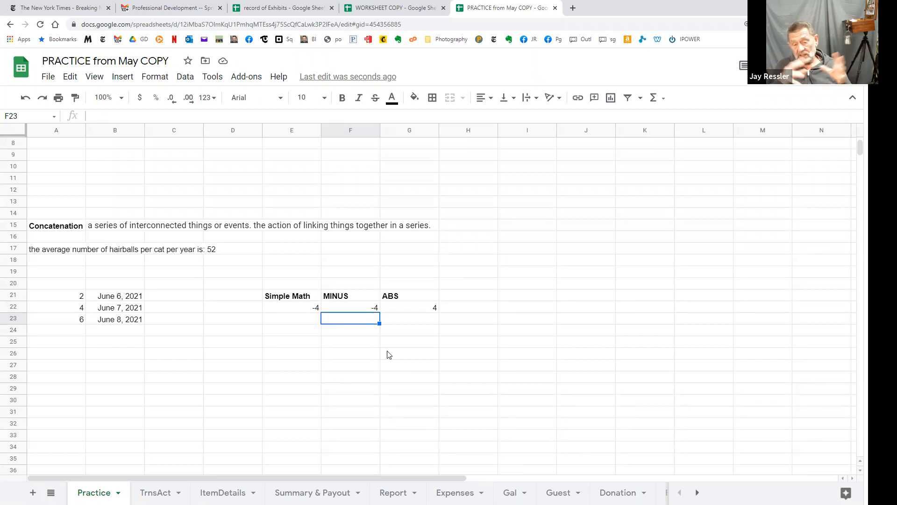
pyautogui.click(398, 309)
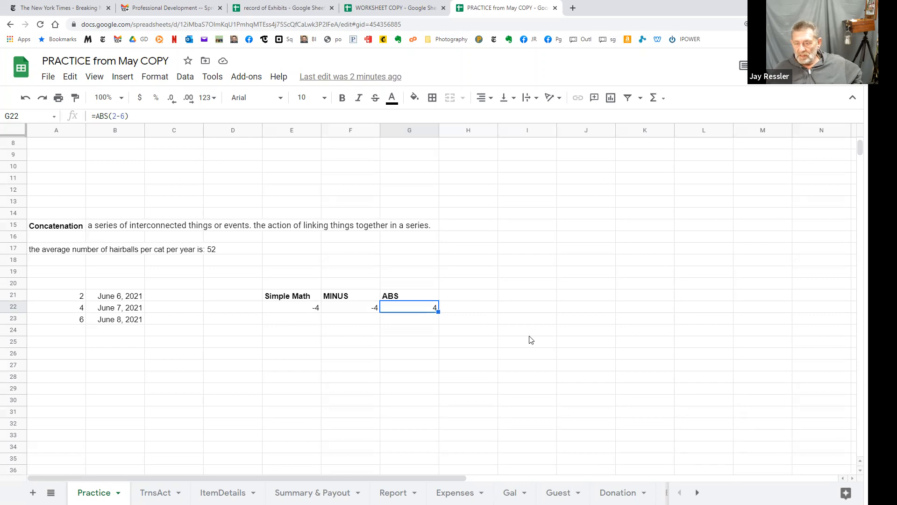
pyautogui.click(405, 320)
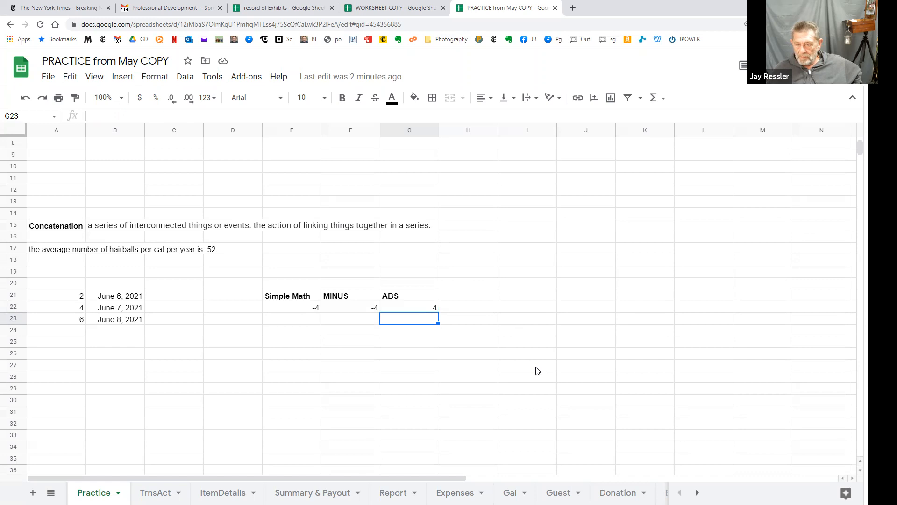
pyautogui.click(352, 308)
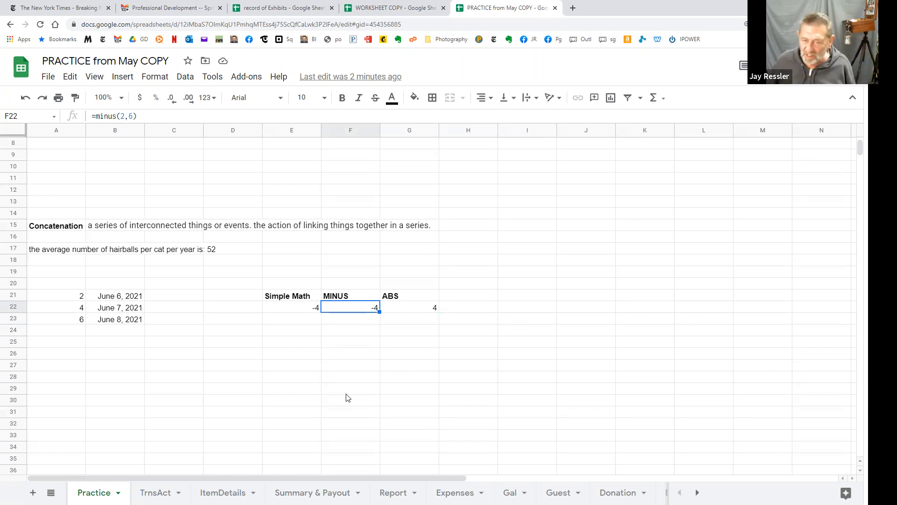
pyautogui.scroll(1, 340, 425)
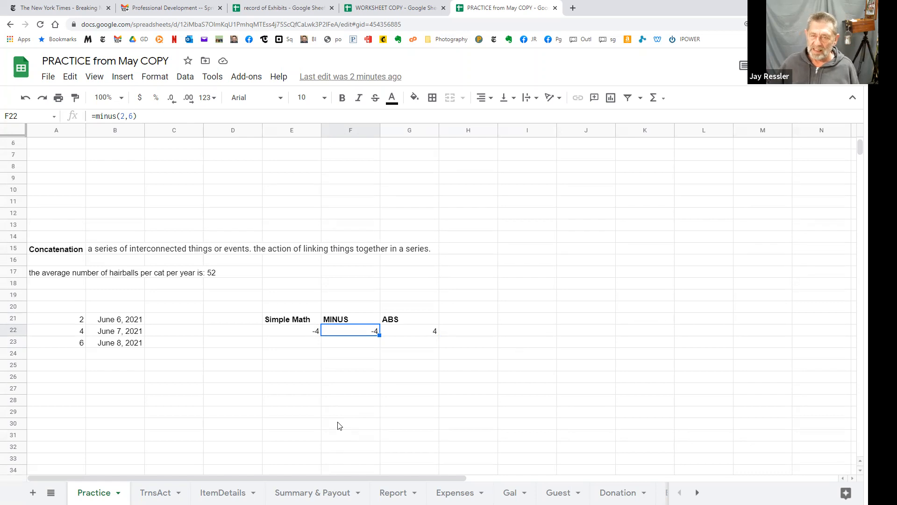
pyautogui.scroll(2, 339, 425)
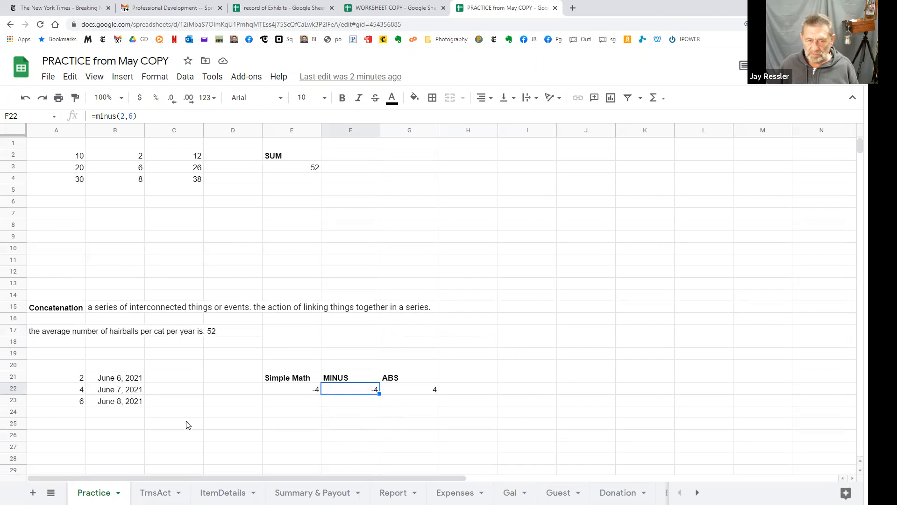
pyautogui.scroll(-2, 188, 424)
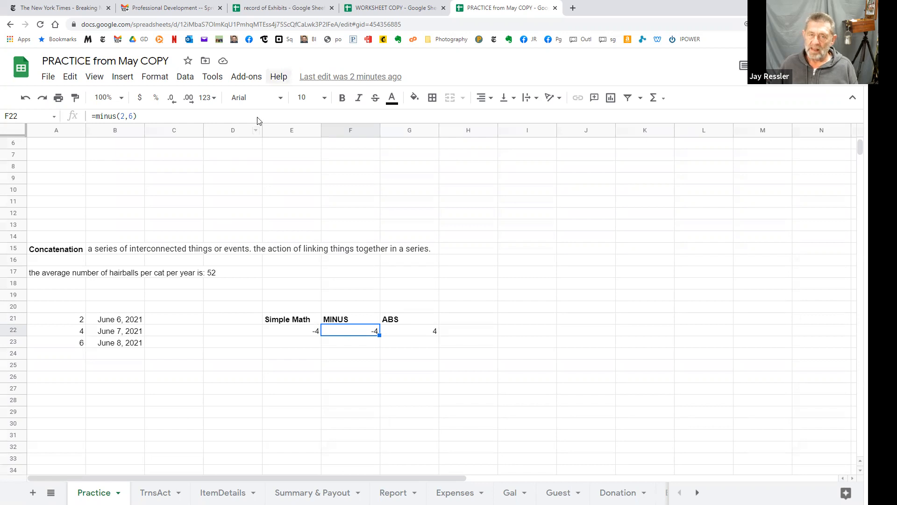
# - Switch to the WORKSHEET COPY spreadsheet and look through the rows of its ItemDetailsData sheet
pyautogui.click(378, 7)
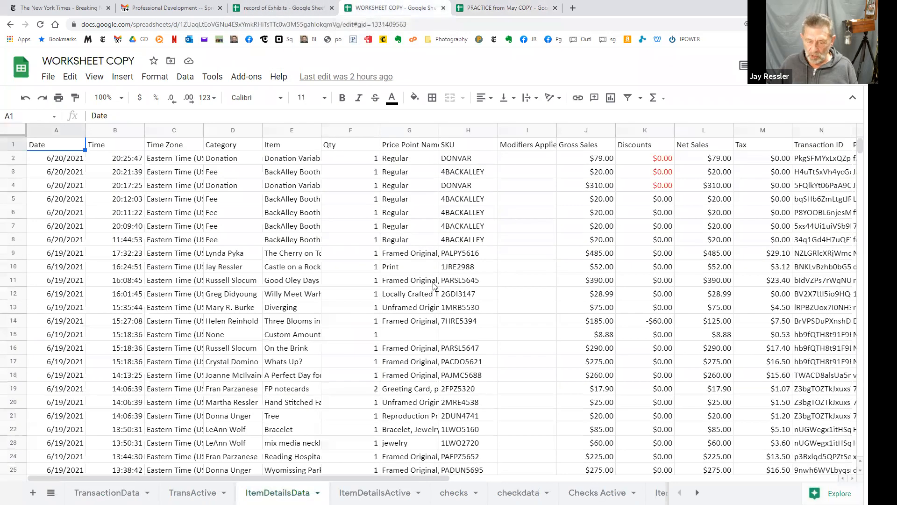
pyautogui.scroll(-3, 250, 333)
pyautogui.scroll(3, 262, 323)
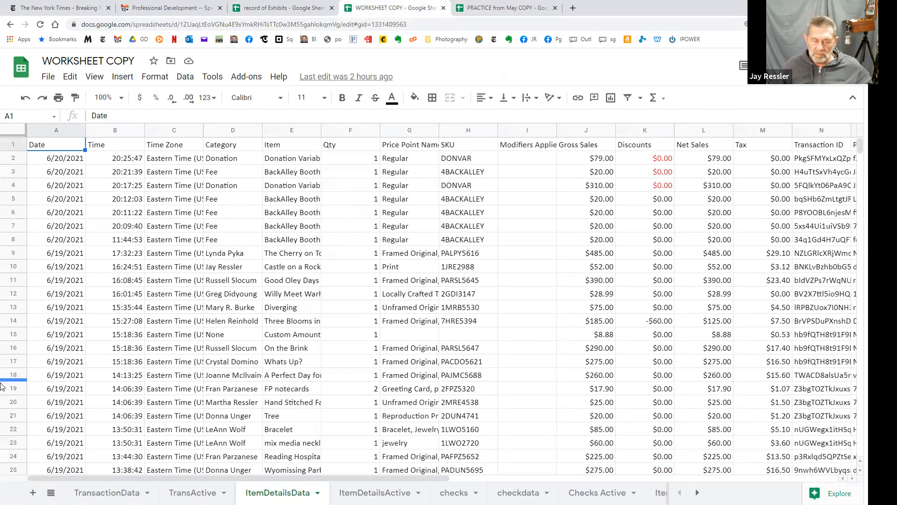
pyautogui.scroll(-4, 113, 336)
pyautogui.scroll(4, 108, 340)
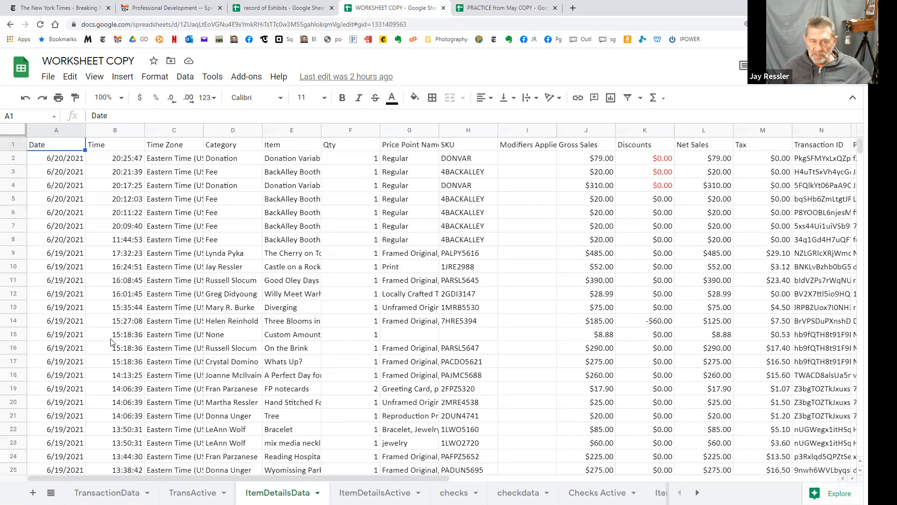
# - Open the TransactionData sheet and look through its rows, starting from the date in A2
pyautogui.click(84, 491)
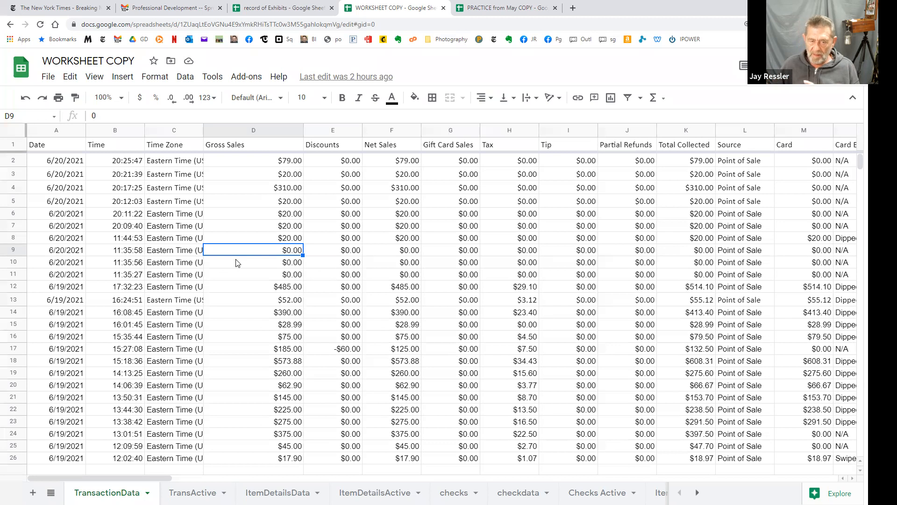
pyautogui.click(69, 164)
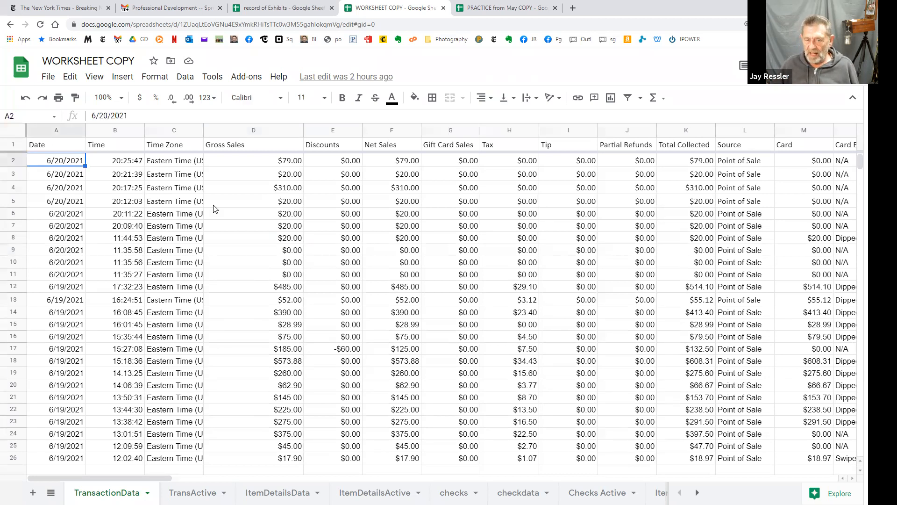
pyautogui.scroll(-4, 131, 338)
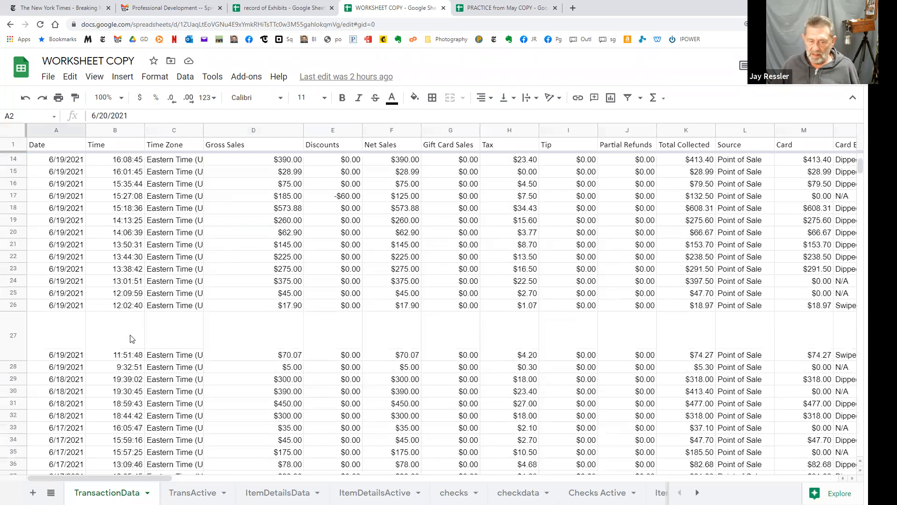
pyautogui.scroll(-3, 130, 338)
pyautogui.scroll(7, 68, 287)
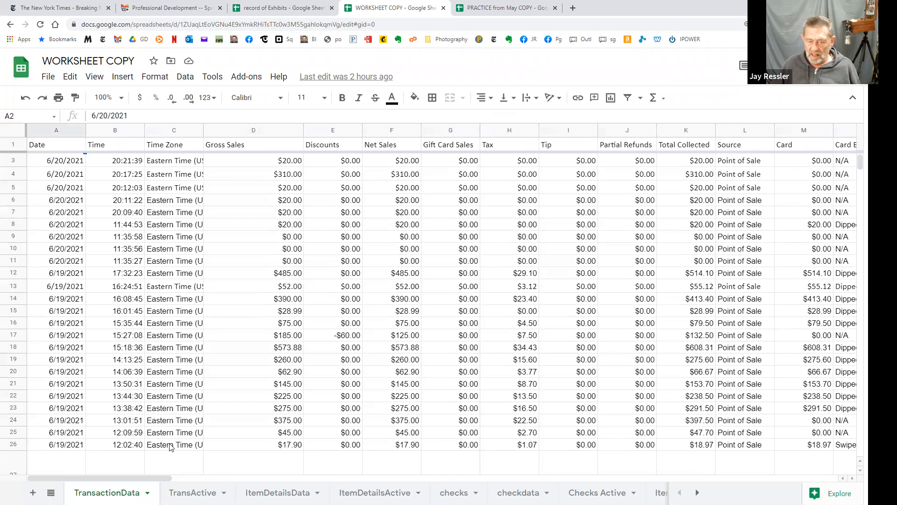
pyautogui.moveTo(165, 478)
pyautogui.mouseDown()
pyautogui.moveTo(610, 478)
pyautogui.moveTo(166, 478)
pyautogui.mouseUp()
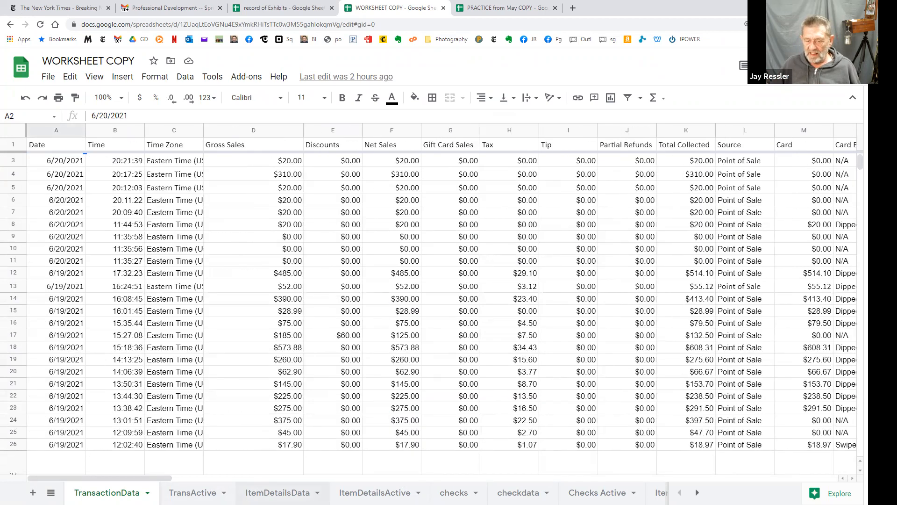
# - View the item records from A2 on the ItemDetailsData sheet and return to TransactionData for comparison
pyautogui.click(277, 493)
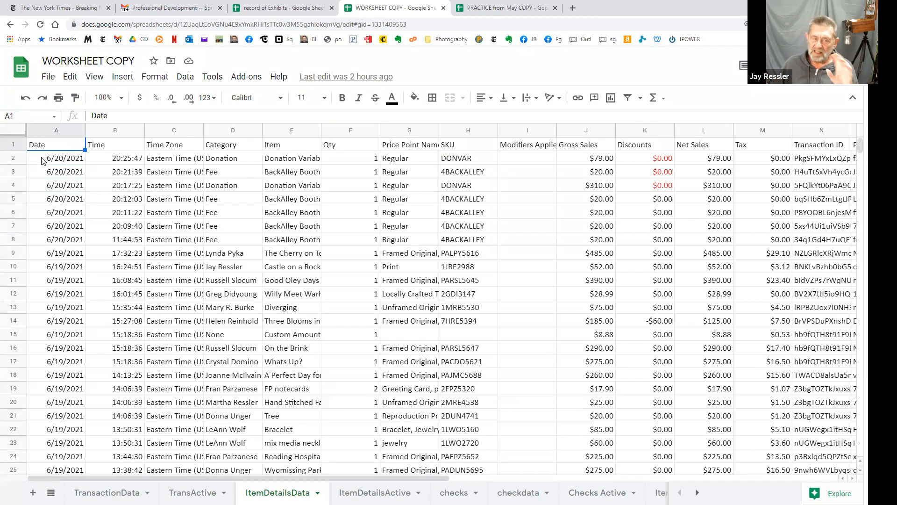
pyautogui.click(58, 160)
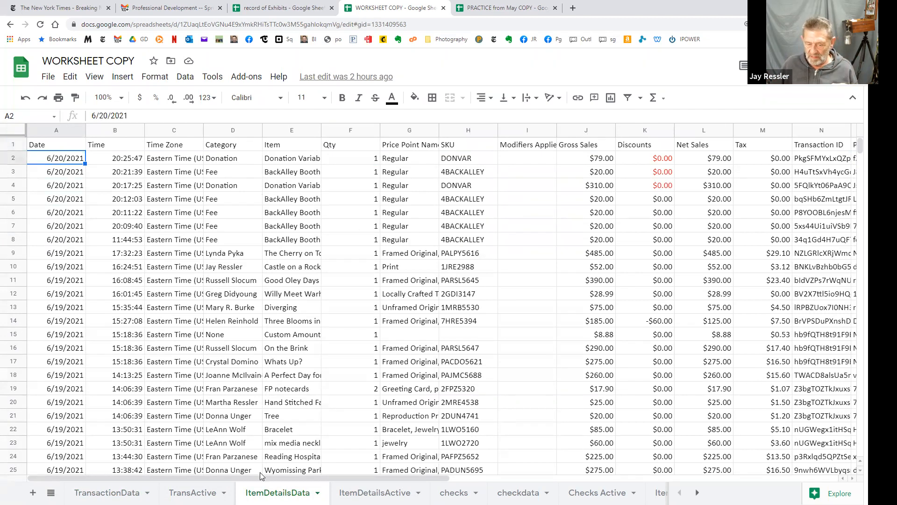
pyautogui.moveTo(264, 477); pyautogui.dragTo(148, 457)
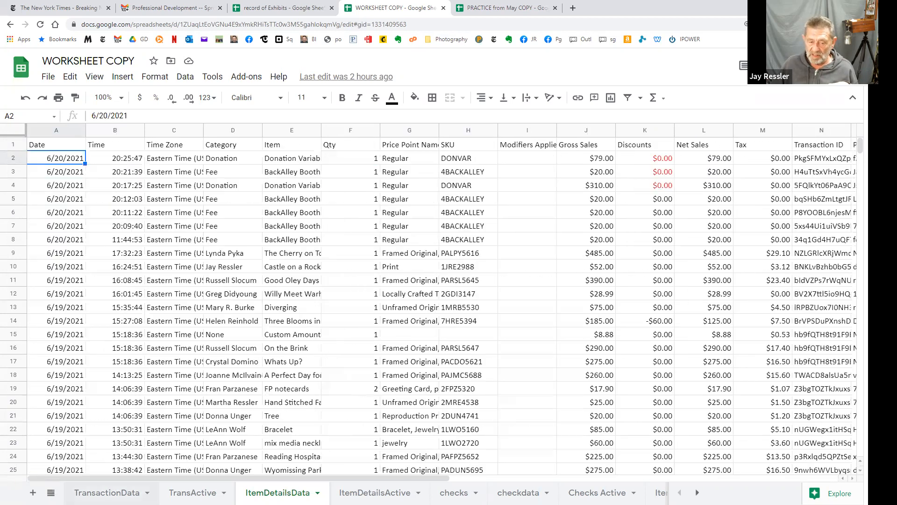
pyautogui.click(107, 492)
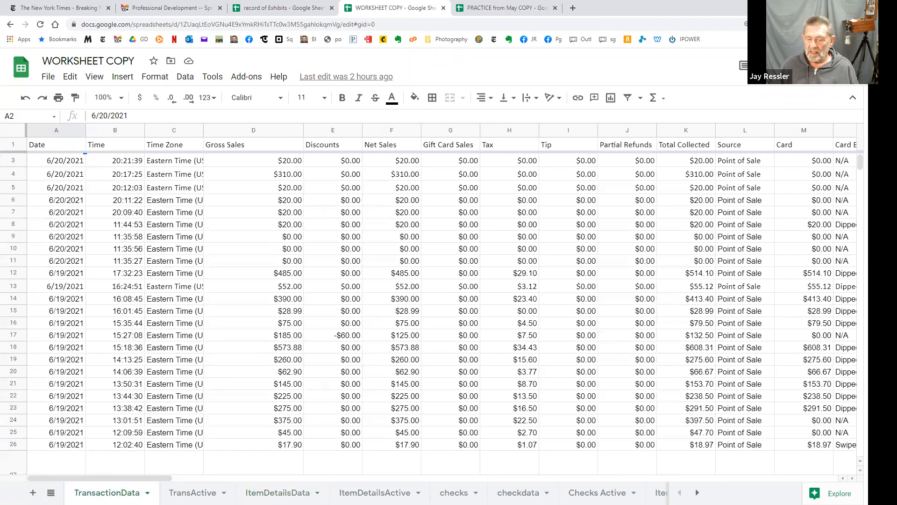
# - Locate the Transaction ID column on the ItemDetailsData sheet and select the whole column N
pyautogui.click(278, 492)
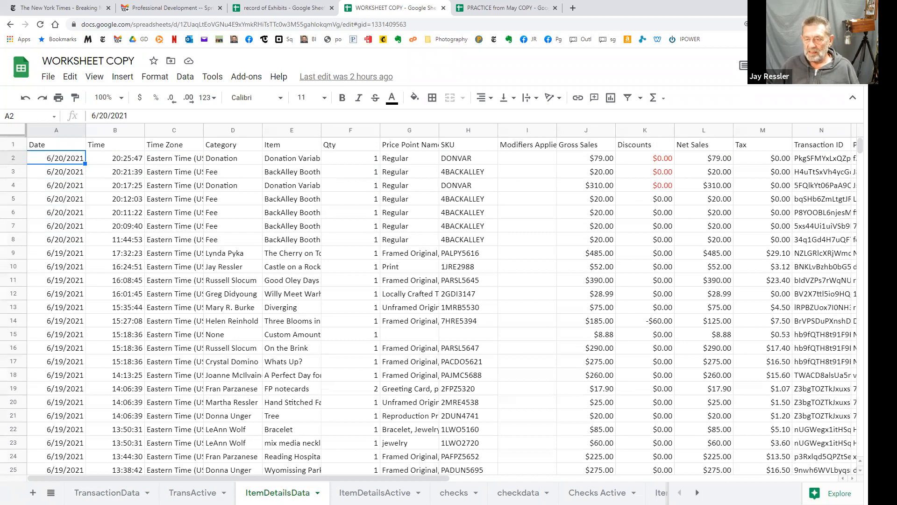
pyautogui.moveTo(222, 479); pyautogui.dragTo(484, 478)
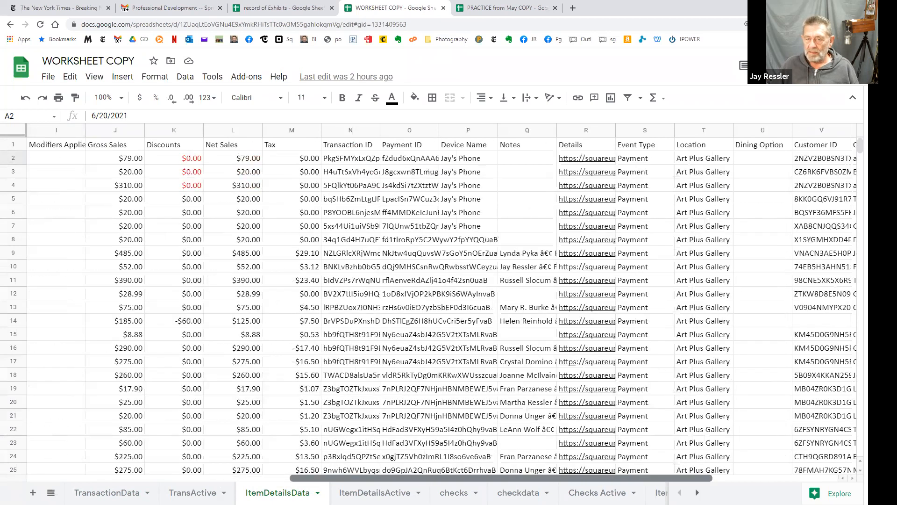
pyautogui.click(344, 146)
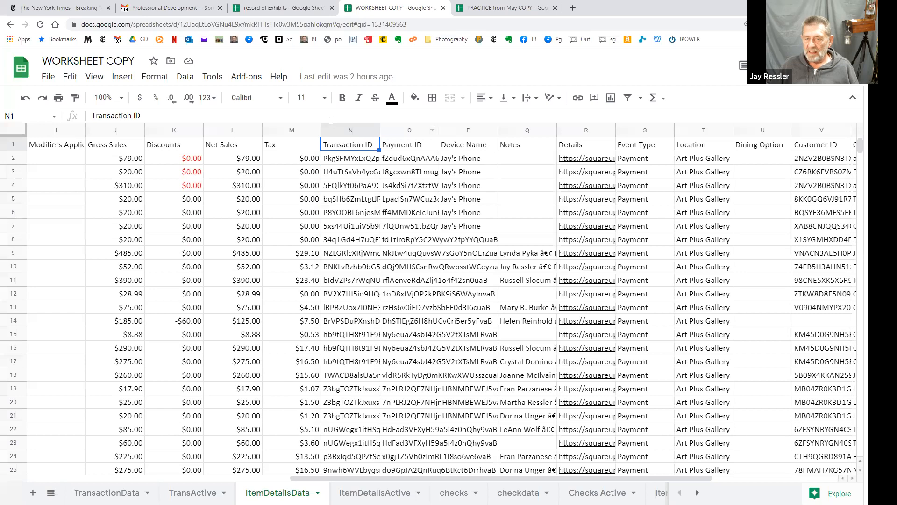
pyautogui.click(350, 131)
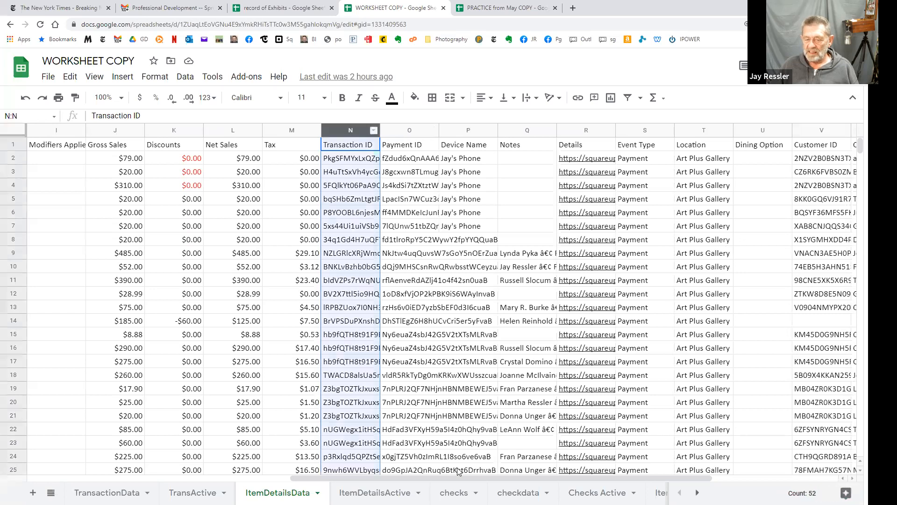
pyautogui.moveTo(434, 474); pyautogui.dragTo(173, 476)
# - Find the matching Transaction ID column on the TransactionData sheet and return to its first columns
pyautogui.click(107, 492)
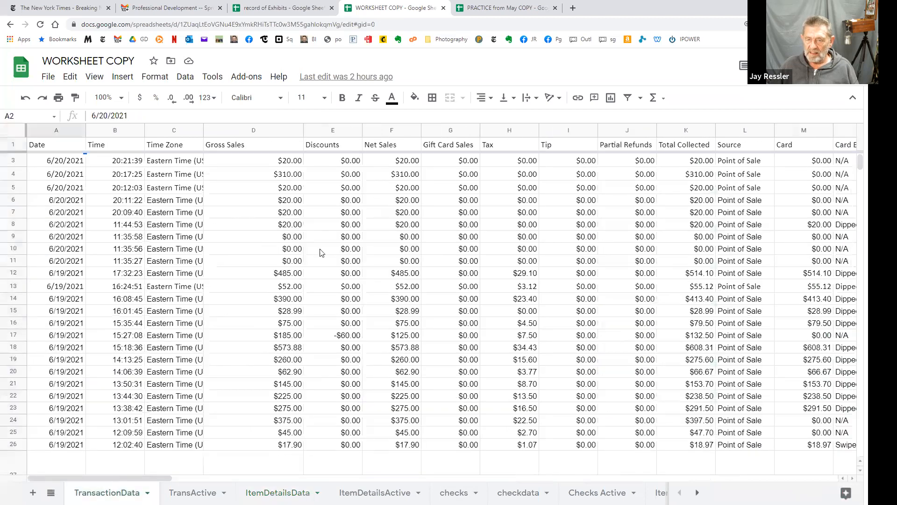
pyautogui.moveTo(158, 482); pyautogui.dragTo(319, 486)
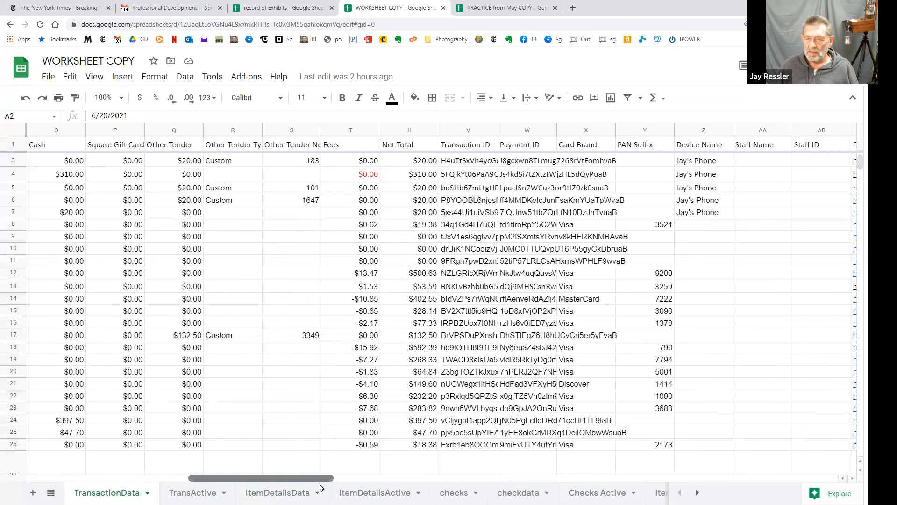
pyautogui.moveTo(299, 477); pyautogui.dragTo(154, 477)
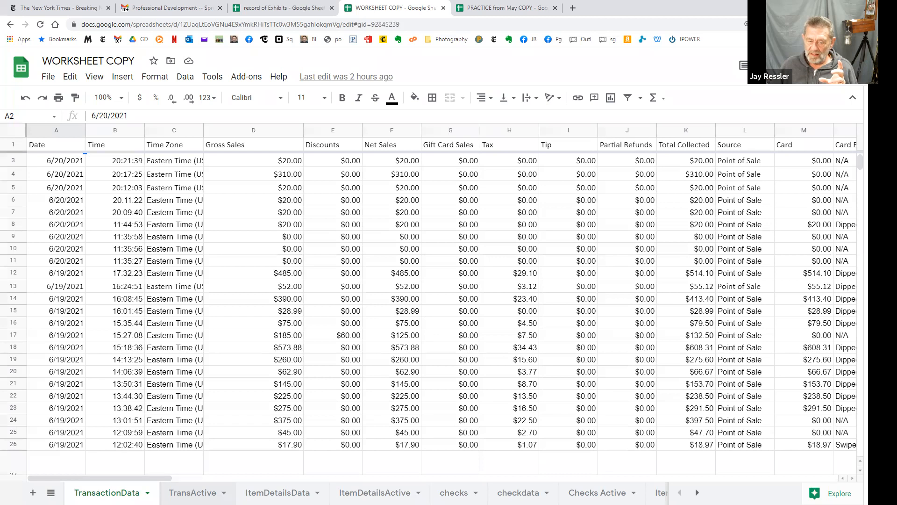
# - Open the TransActive sheet to examine its query formula in A1 and the gross sales value in E13
pyautogui.click(193, 492)
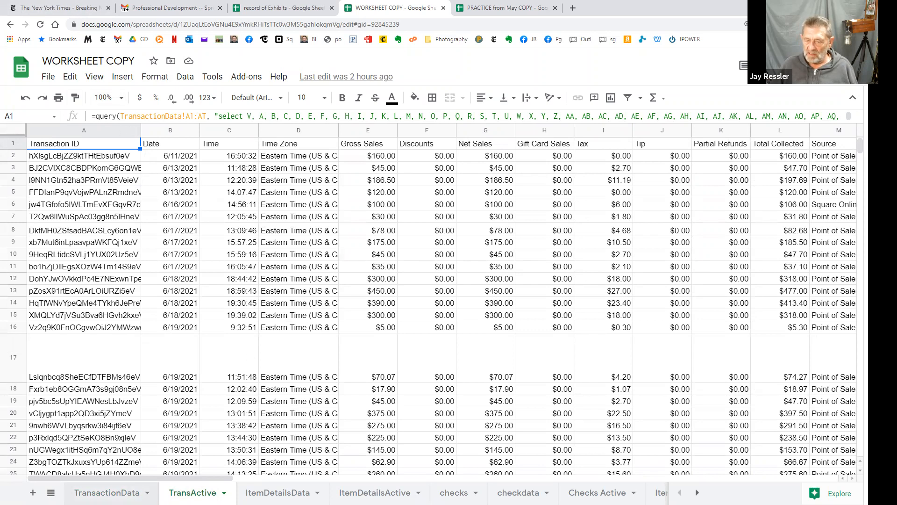
pyautogui.click(380, 294)
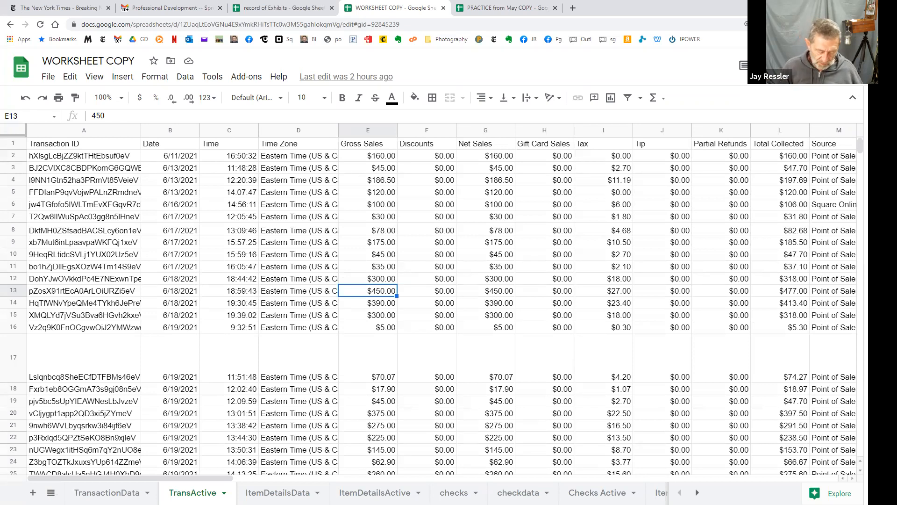
# - Try to overwrite the gross sales value in E13 of TransActive with 475, and undo the entry
pyautogui.write('475')
pyautogui.press('Return')
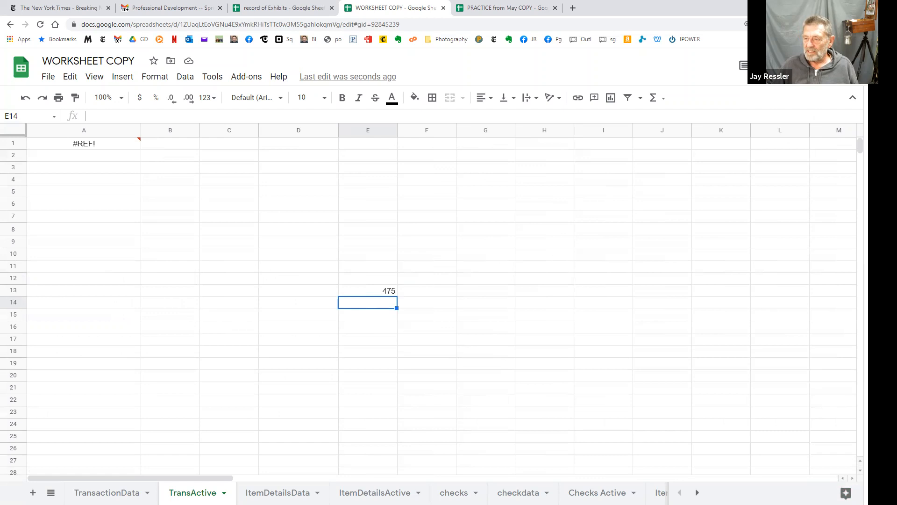
pyautogui.hotkey('ctrl', 'z')
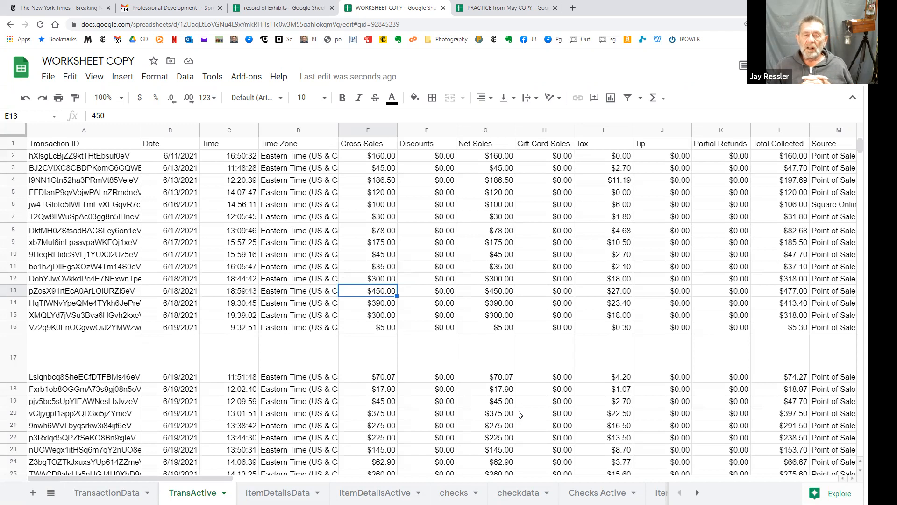
# - Select the query formula cell A1 on TransActive, view the ItemDetailsActive sheet, and return to TransActive
pyautogui.click(59, 146)
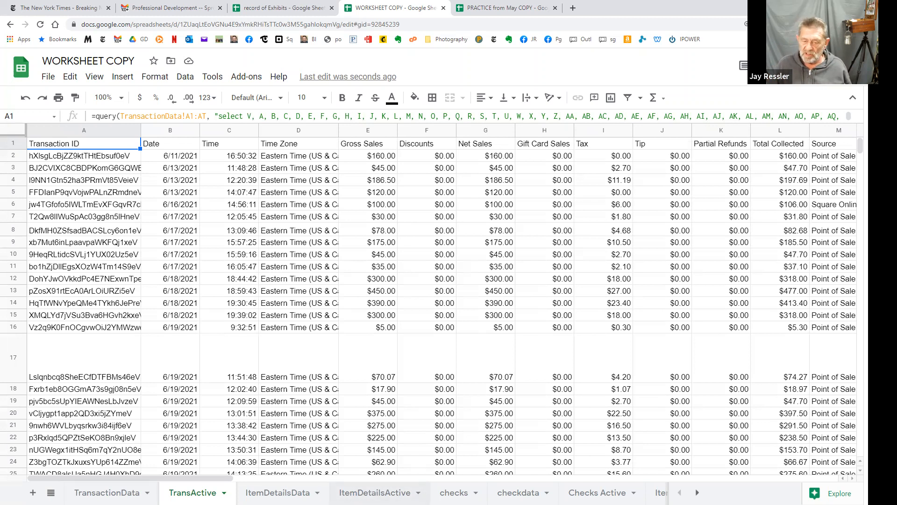
pyautogui.click(374, 493)
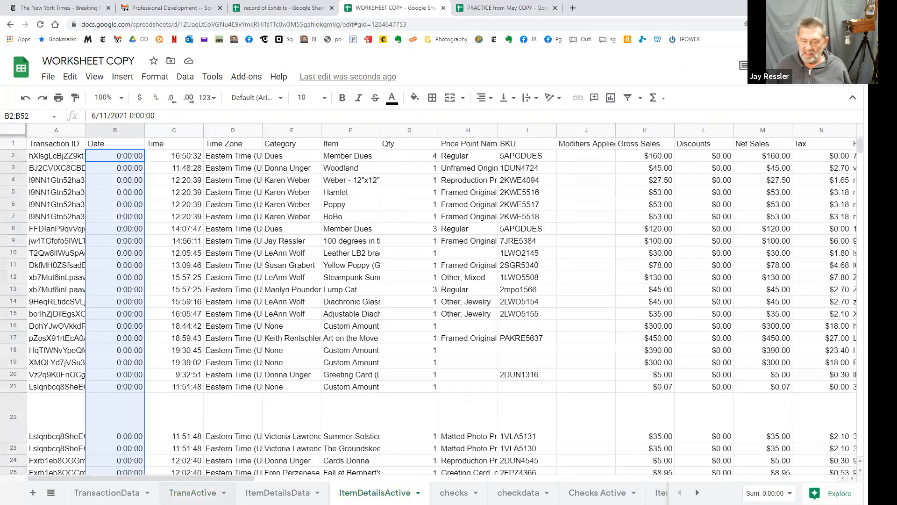
pyautogui.click(226, 487)
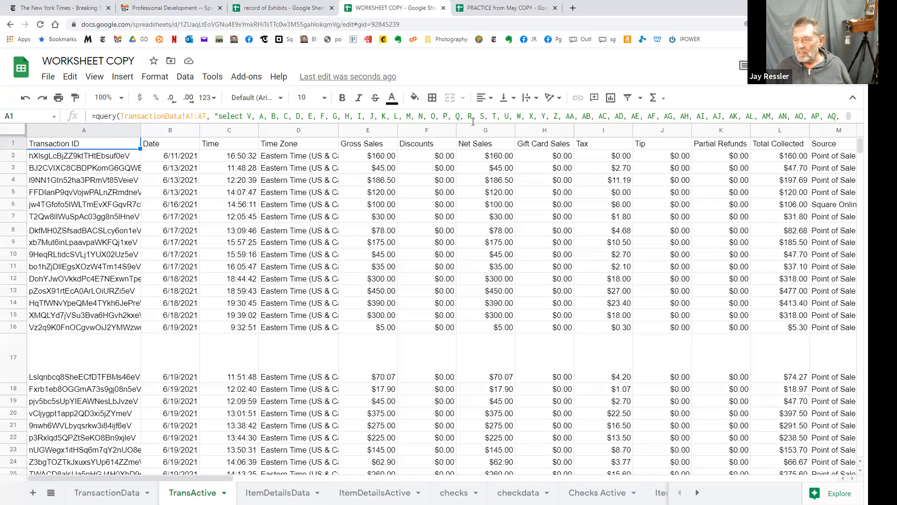
# - Open the A1 query formula on TransActive and examine its source range, selected columns and where condition
pyautogui.click(515, 114)
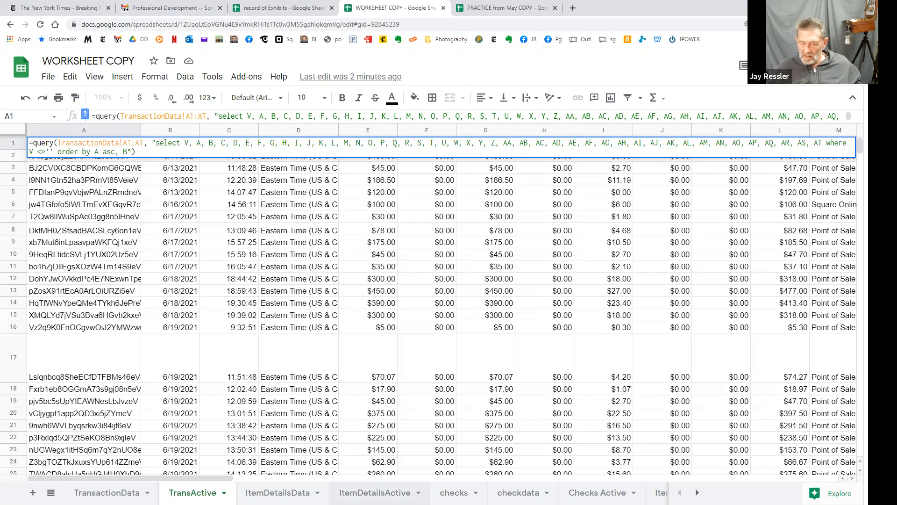
pyautogui.moveTo(230, 477)
pyautogui.mouseDown()
pyautogui.moveTo(437, 478)
pyautogui.moveTo(232, 479)
pyautogui.mouseUp()
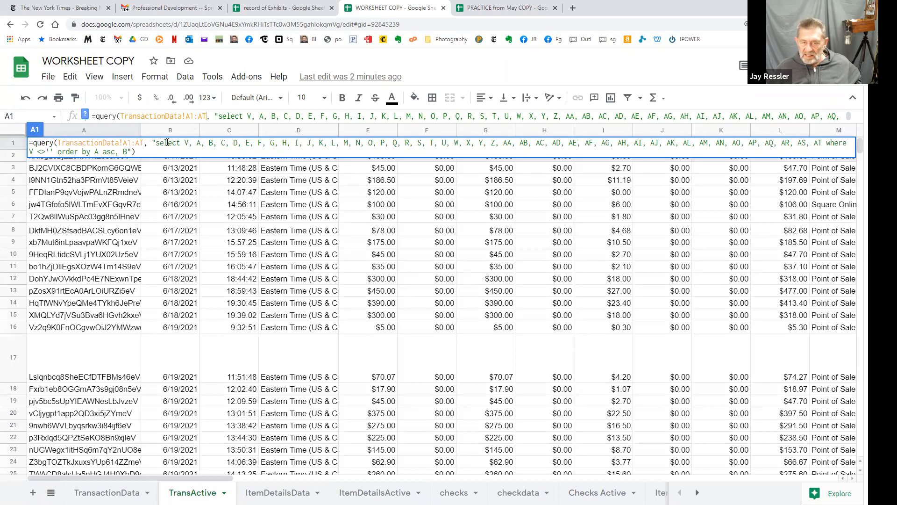
pyautogui.click(826, 141)
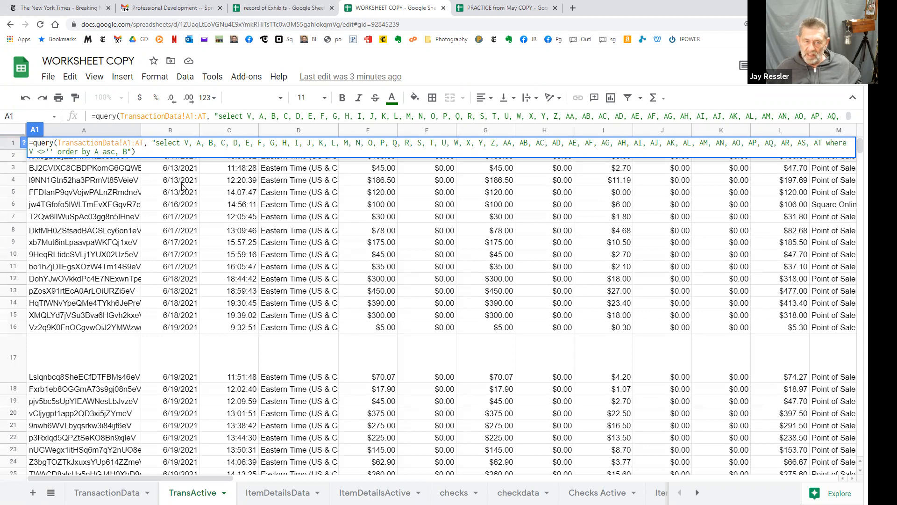
pyautogui.click(49, 152)
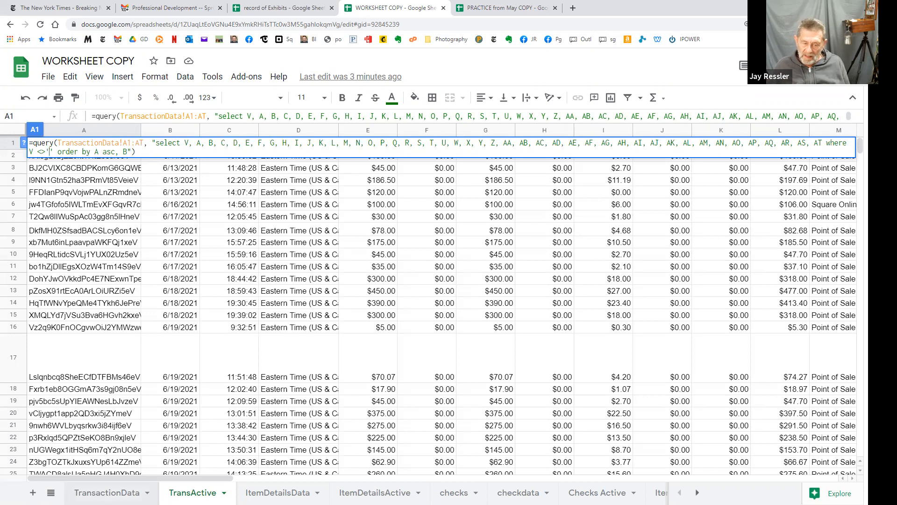
# - Compare the raw rows on TransactionData with the query's sorted rows on TransActive
pyautogui.click(121, 490)
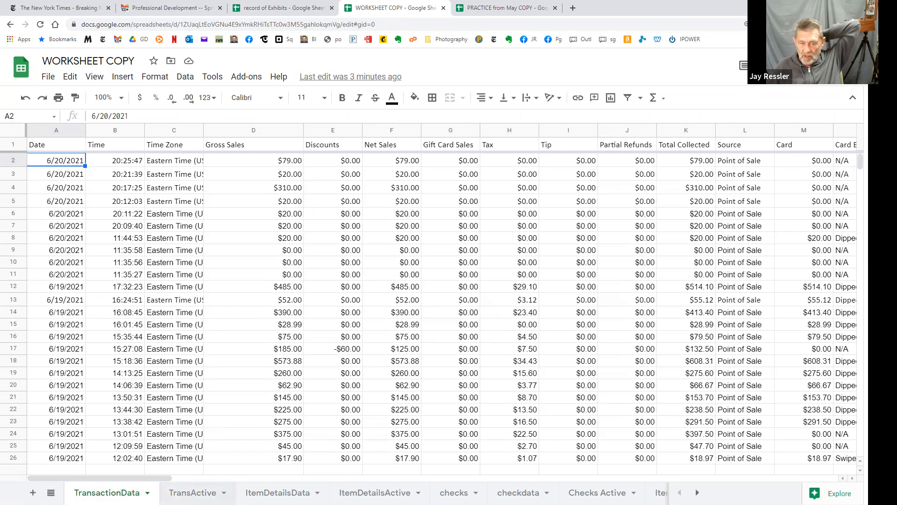
pyautogui.click(193, 492)
pyautogui.scroll(-10, 140, 295)
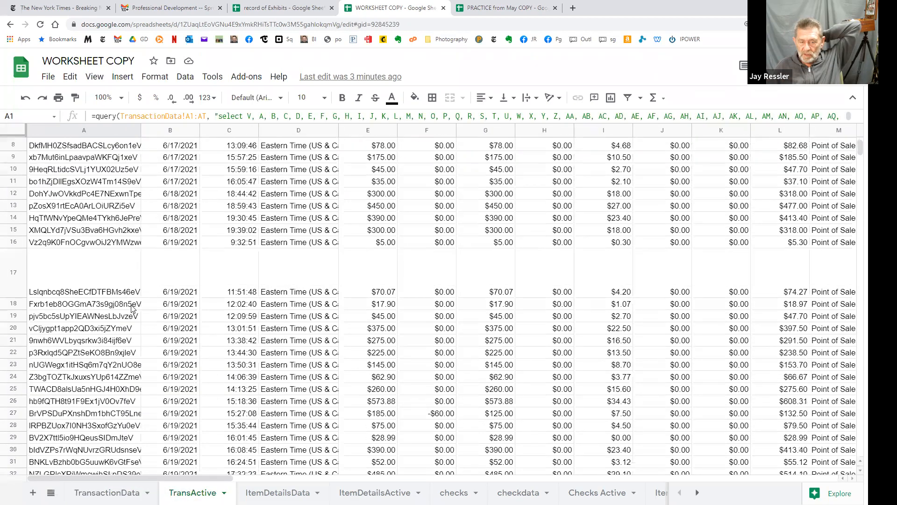
pyautogui.scroll(10, 132, 312)
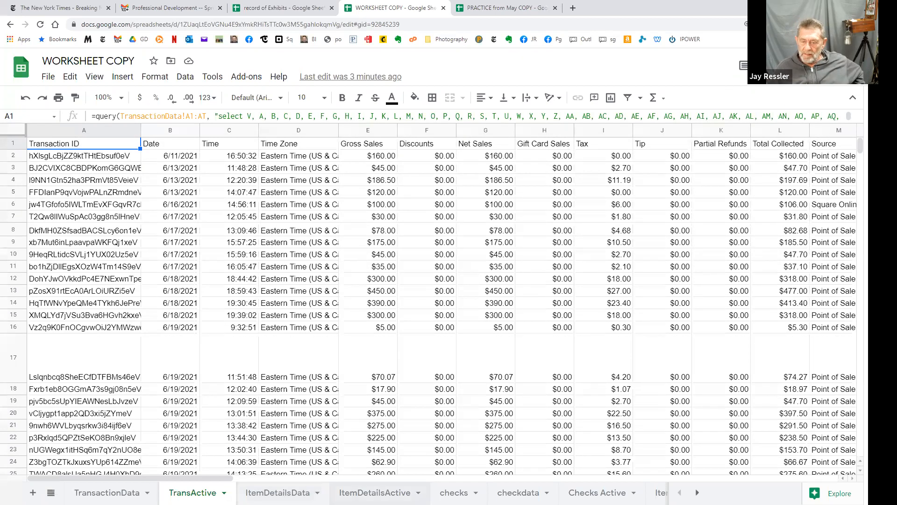
# - Look over the item rows on ItemDetailsActive and examine the query formula in A1
pyautogui.click(375, 493)
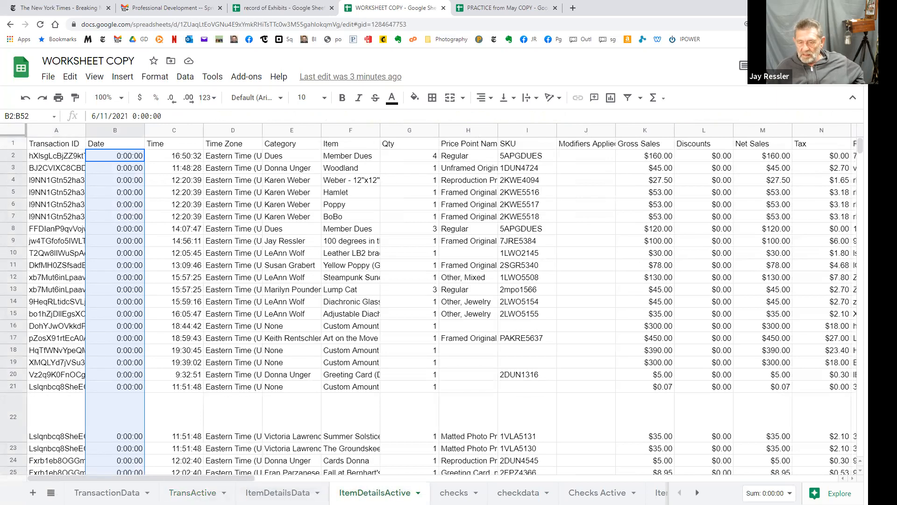
pyautogui.scroll(-4, 287, 338)
pyautogui.scroll(4, 286, 343)
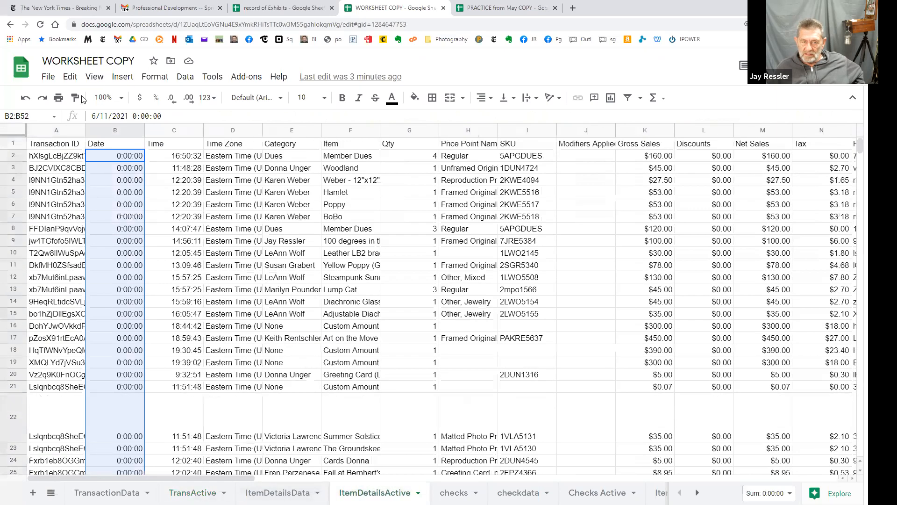
pyautogui.click(60, 145)
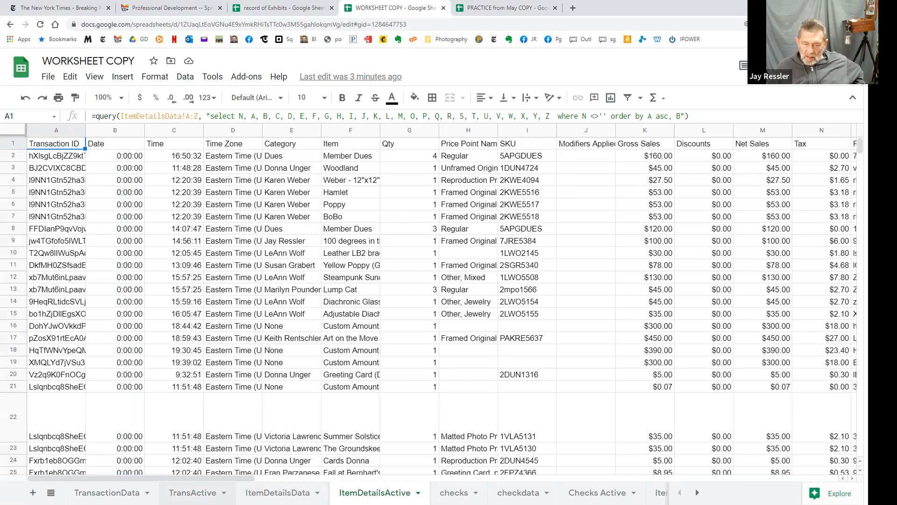
# - Copy the TransActive query results in A2:AT42 and paste them as values only starting at A57
pyautogui.click(192, 492)
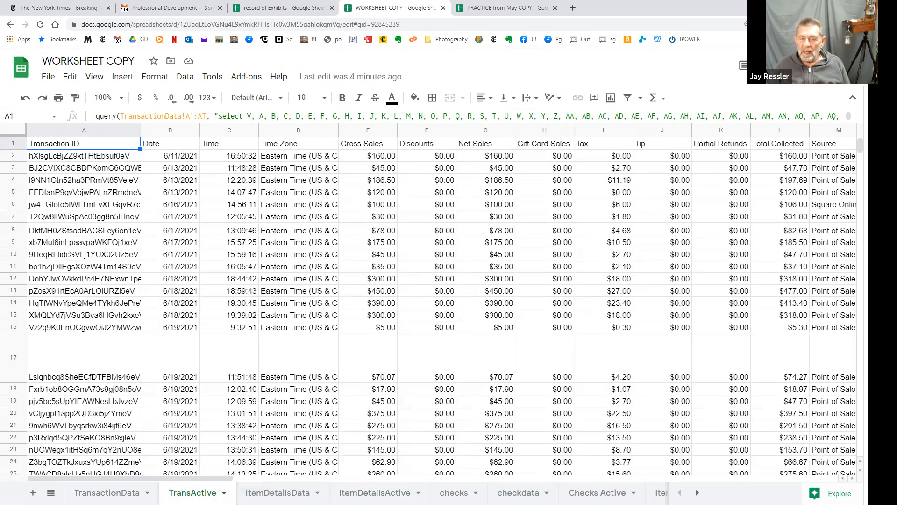
pyautogui.moveTo(50, 159); pyautogui.dragTo(419, 269)
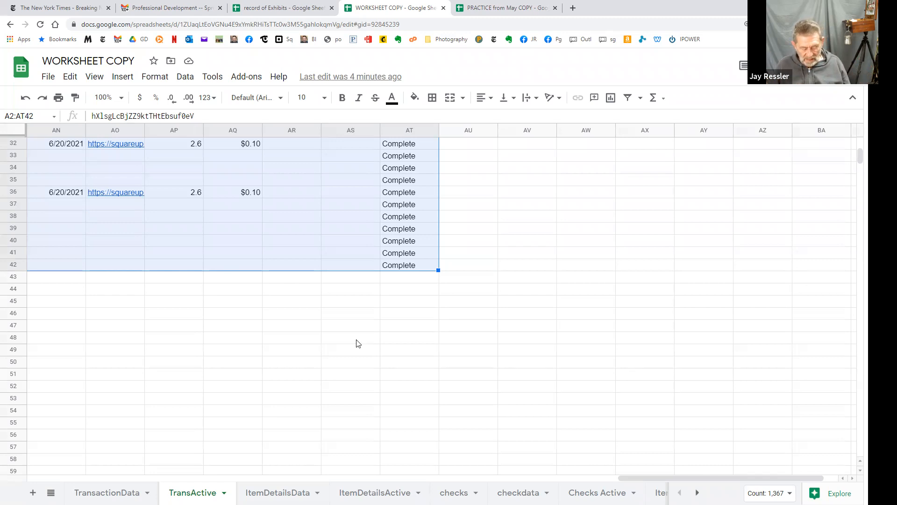
pyautogui.scroll(-5, 354, 351)
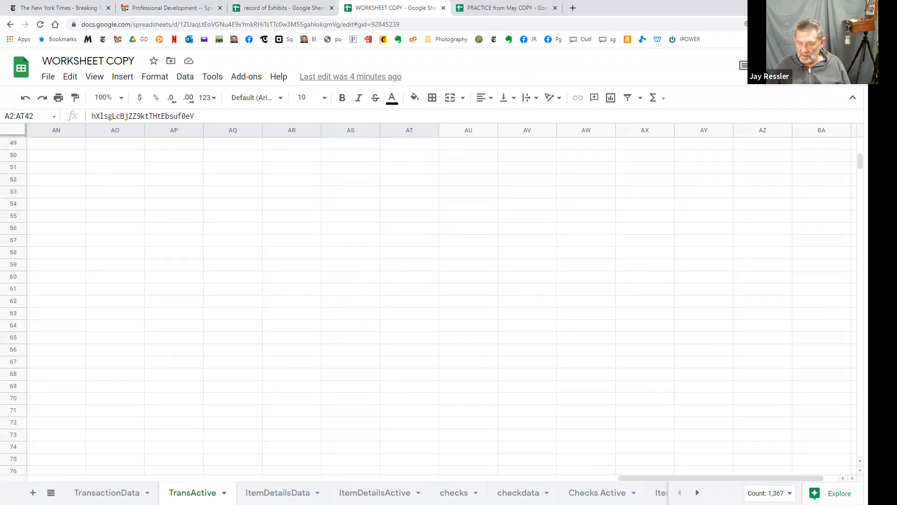
pyautogui.moveTo(593, 477); pyautogui.dragTo(5, 477)
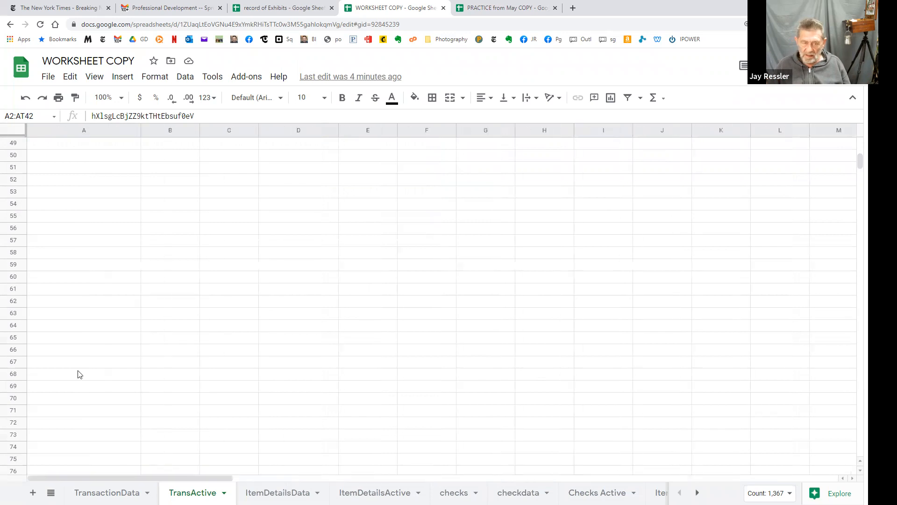
pyautogui.click(45, 243)
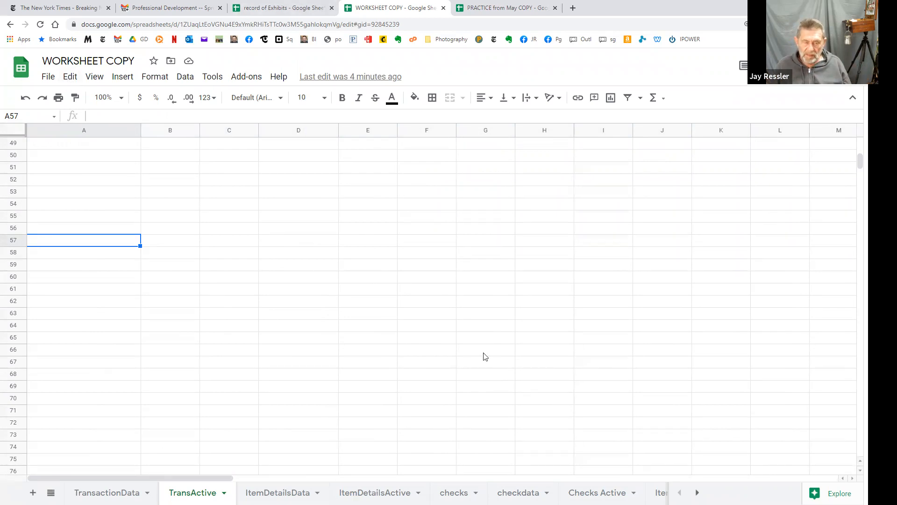
pyautogui.click(69, 77)
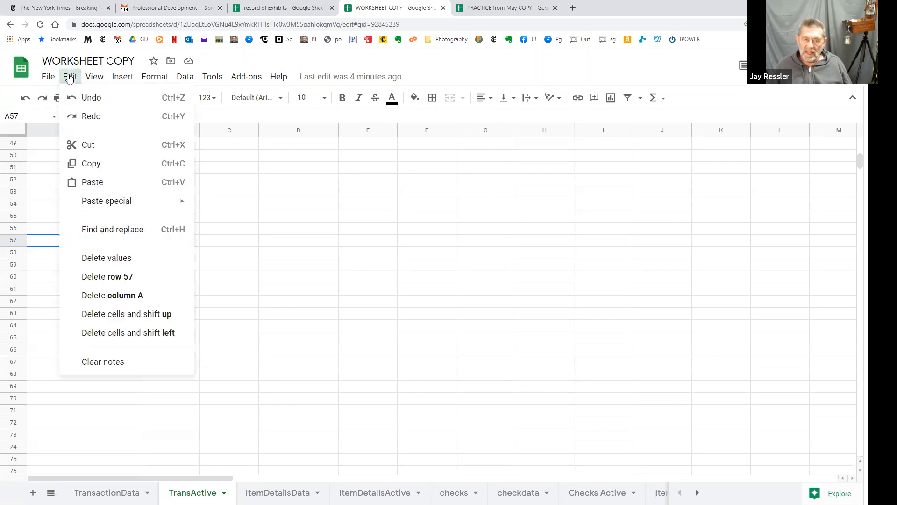
pyautogui.moveTo(133, 210)
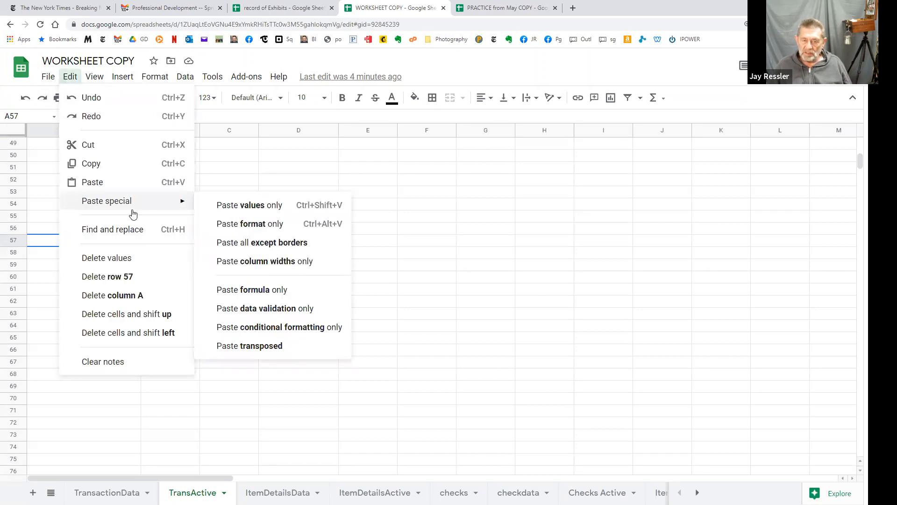
pyautogui.click(274, 207)
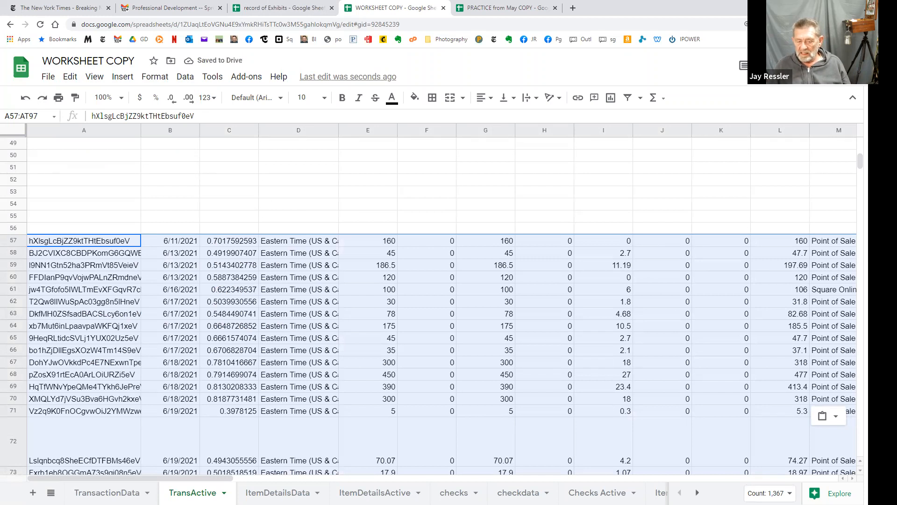
# - Change the gross sales value in E67 of the pasted rows to 325, and undo both the edit and the values-only paste
pyautogui.click(392, 363)
pyautogui.write('325')
pyautogui.press('Return')
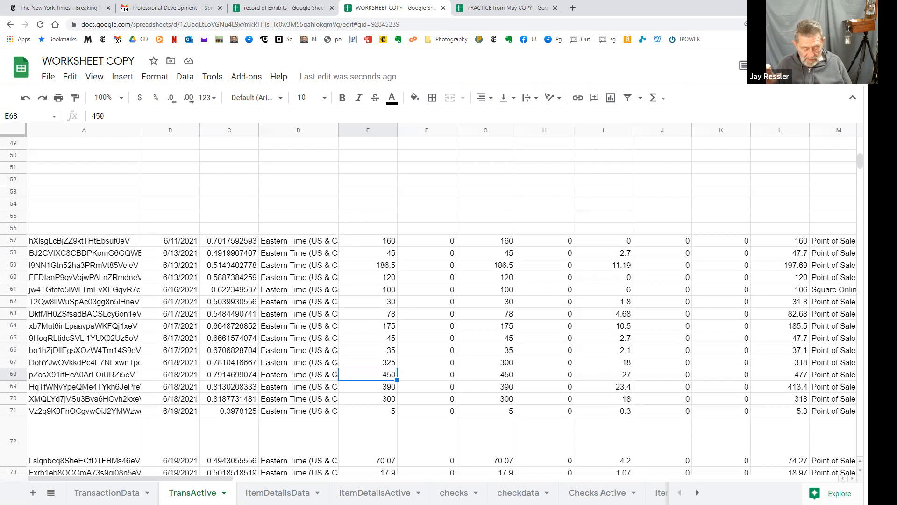
pyautogui.hotkey('ctrl', 'z')
pyautogui.hotkey('ctrl', 'z')
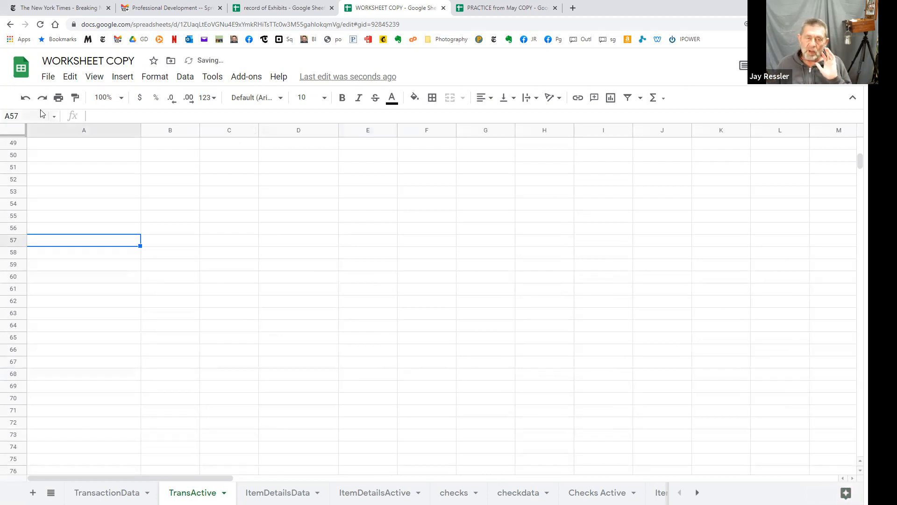
# - Review where the Paste special options are found, without applying any of them
pyautogui.click(69, 77)
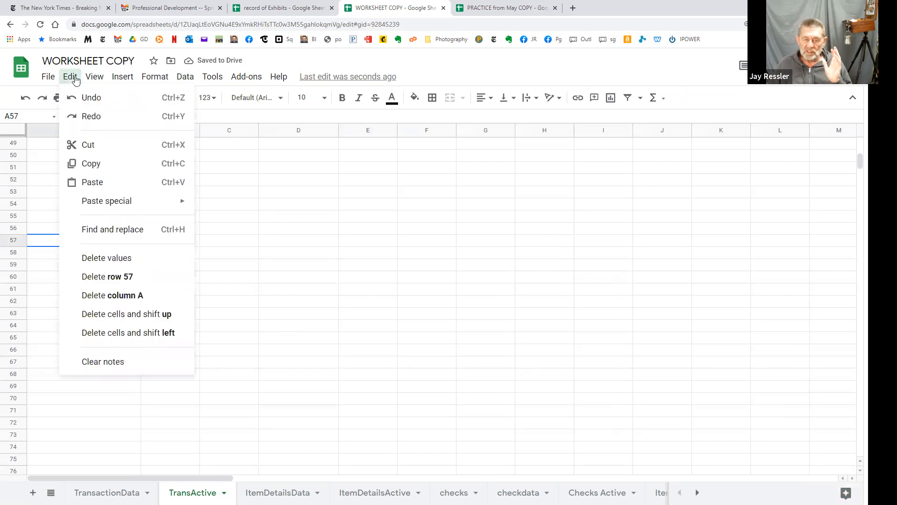
pyautogui.moveTo(107, 205)
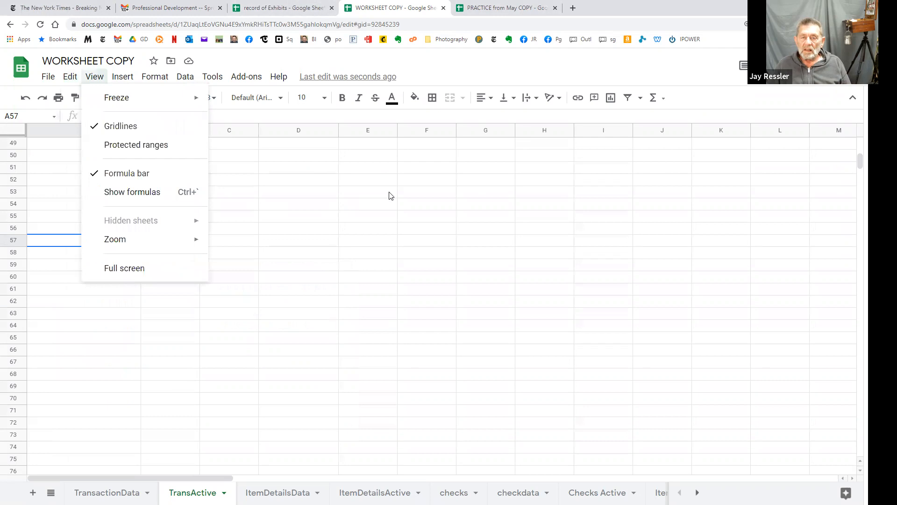
pyautogui.click(368, 301)
# - Switch to the PRACTICE from May COPY spreadsheet and inspect the TrnsAct sheet's transaction IDs, times in C7 and C8, and date in B16
pyautogui.click(492, 8)
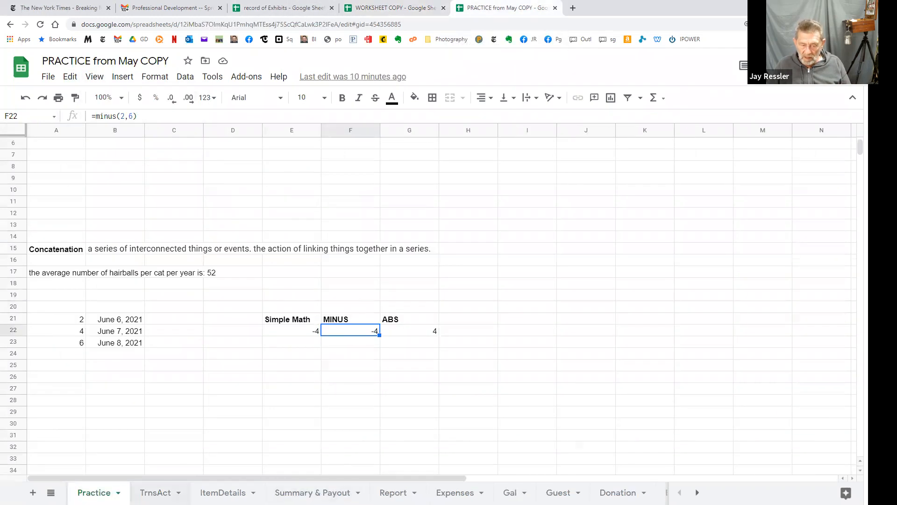
pyautogui.click(155, 492)
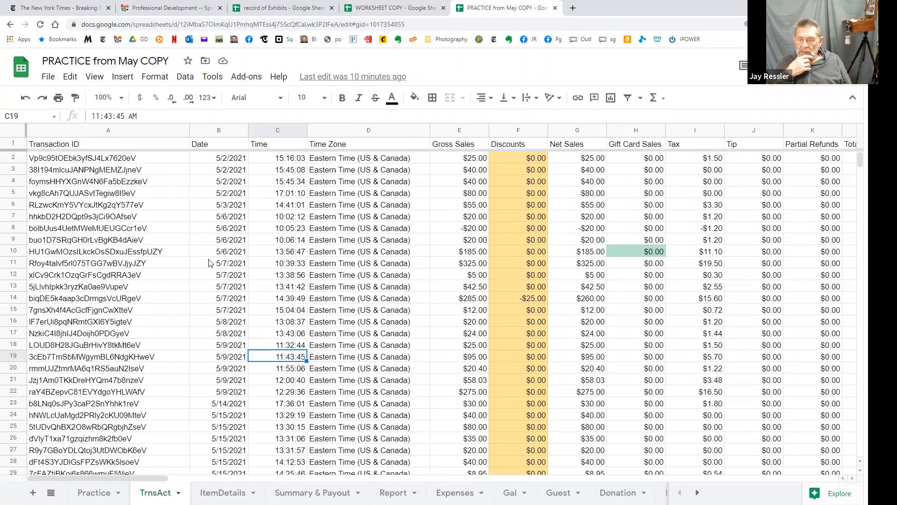
pyautogui.click(46, 161)
pyautogui.click(274, 218)
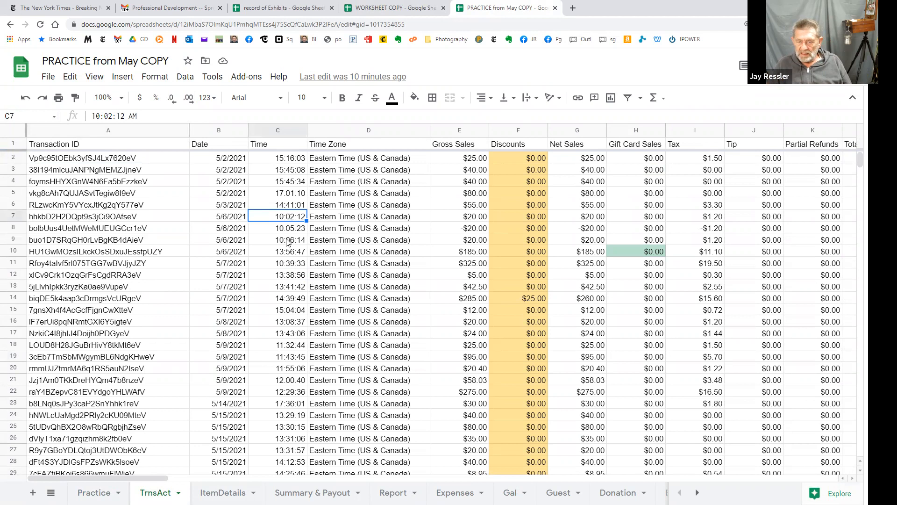
pyautogui.click(294, 232)
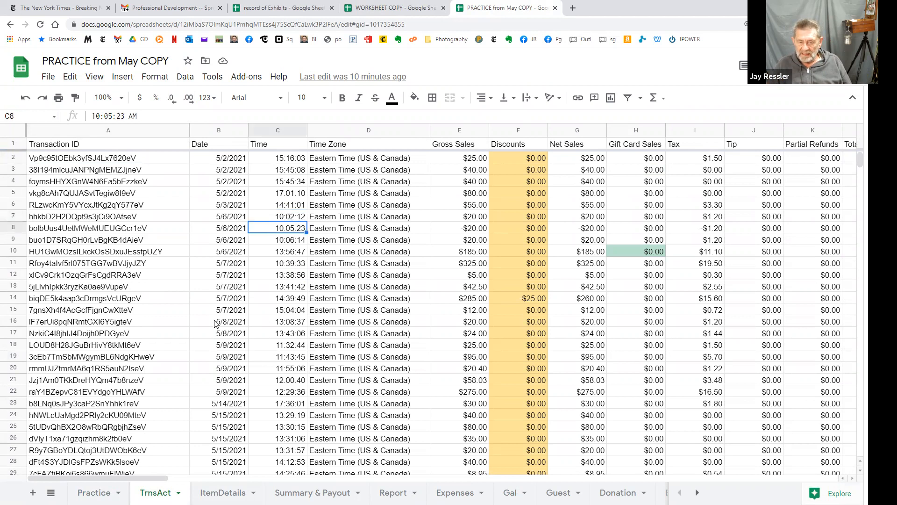
pyautogui.click(241, 323)
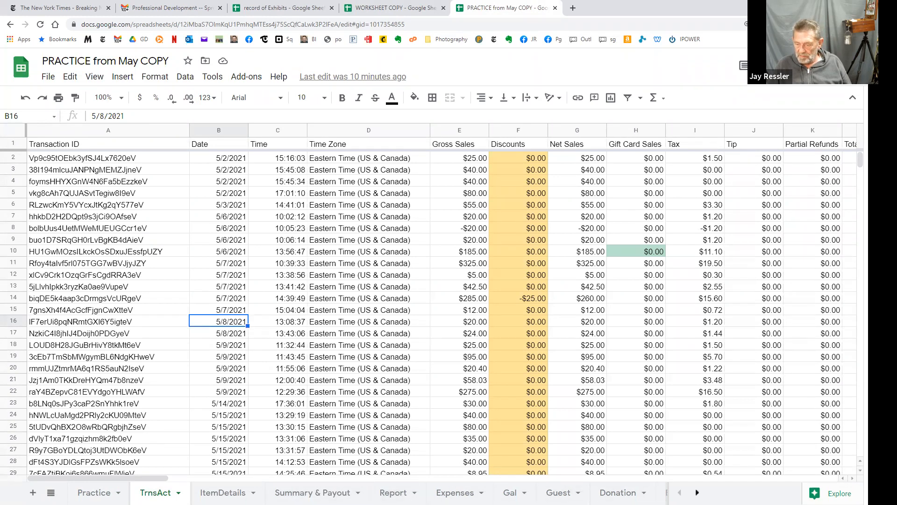
# - Open the Dues sheet and examine the query formula in A3 that pulls member dues from TrnsAct
pyautogui.click(697, 492)
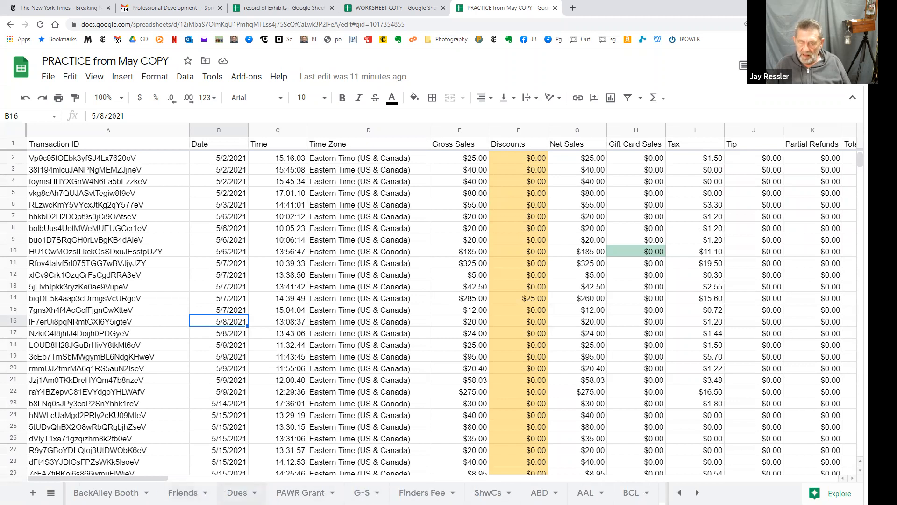
pyautogui.click(237, 492)
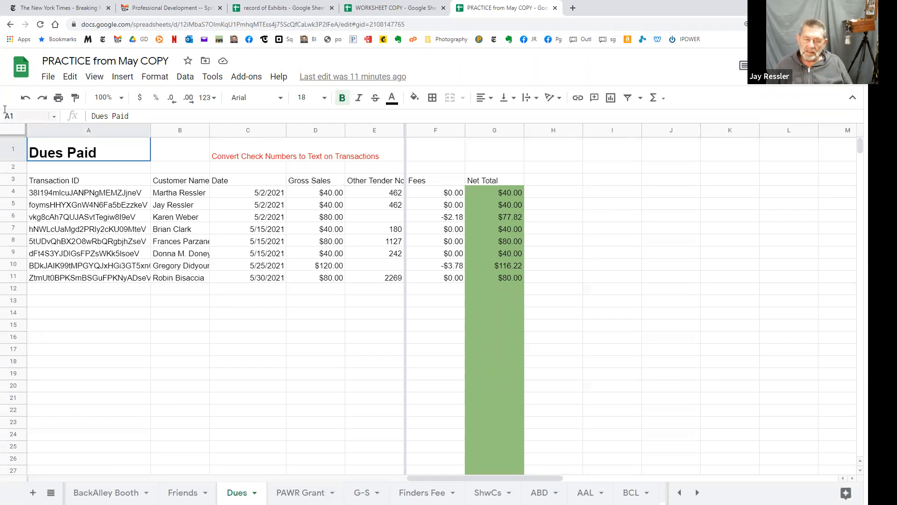
pyautogui.click(45, 183)
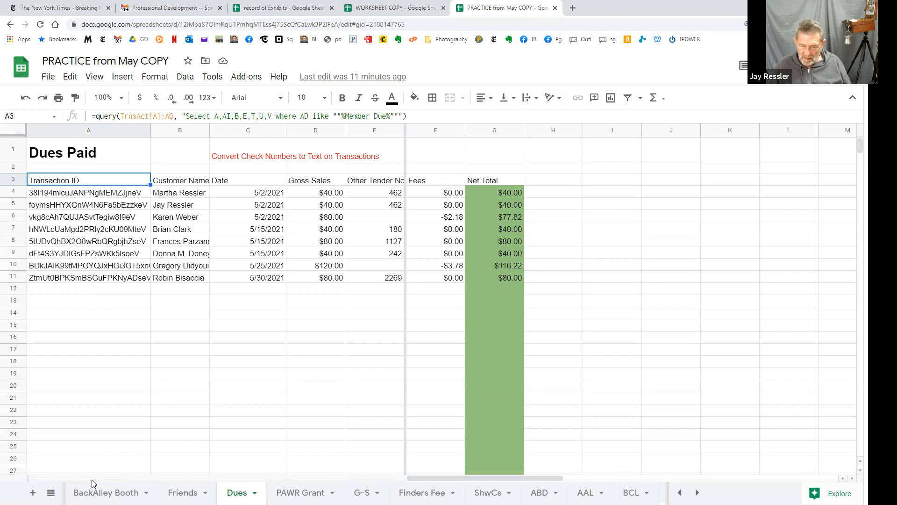
# - View the TrnsAct sheet that supplies the dues data, and return to the Dues sheet
pyautogui.click(680, 493)
pyautogui.click(152, 492)
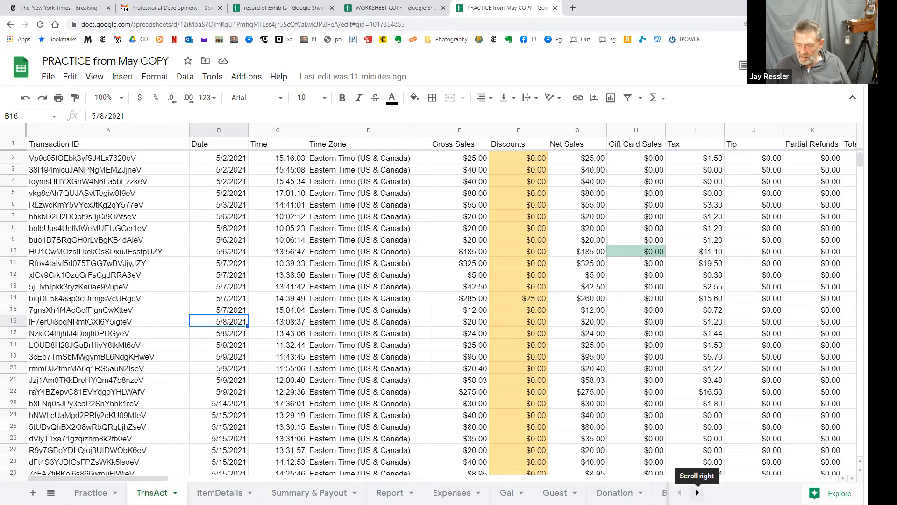
pyautogui.click(697, 492)
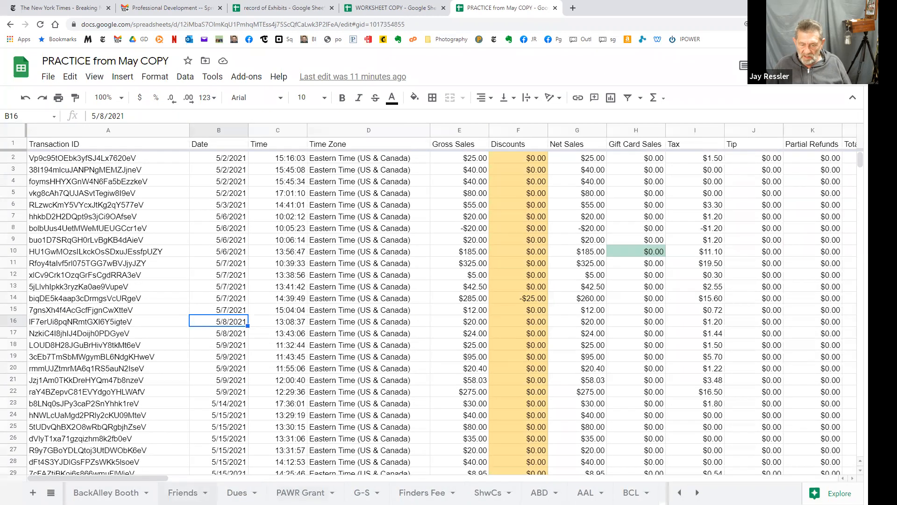
pyautogui.click(238, 492)
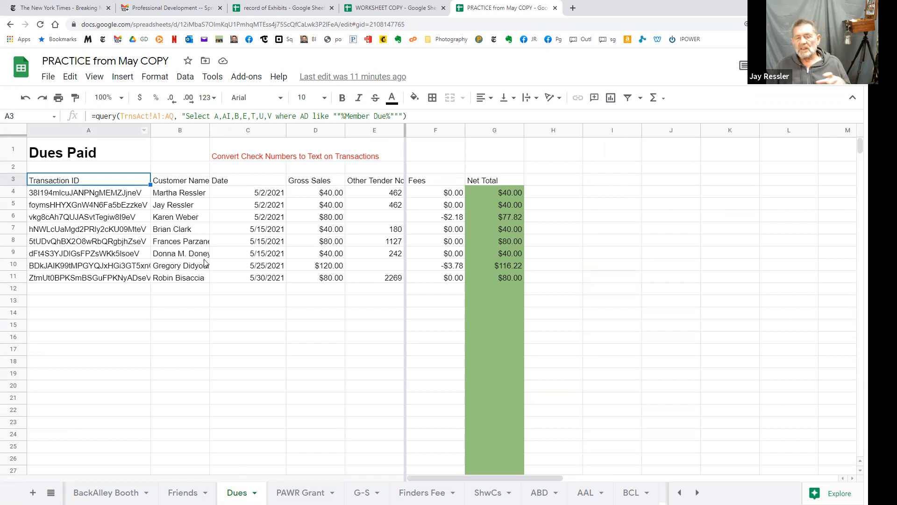
# - Review the Dues sheet's Date, Gross Sales, Other Tender Note, Fees and Net Total columns, the fee in F6, and the check-number note in C1
pyautogui.click(230, 184)
pyautogui.click(296, 185)
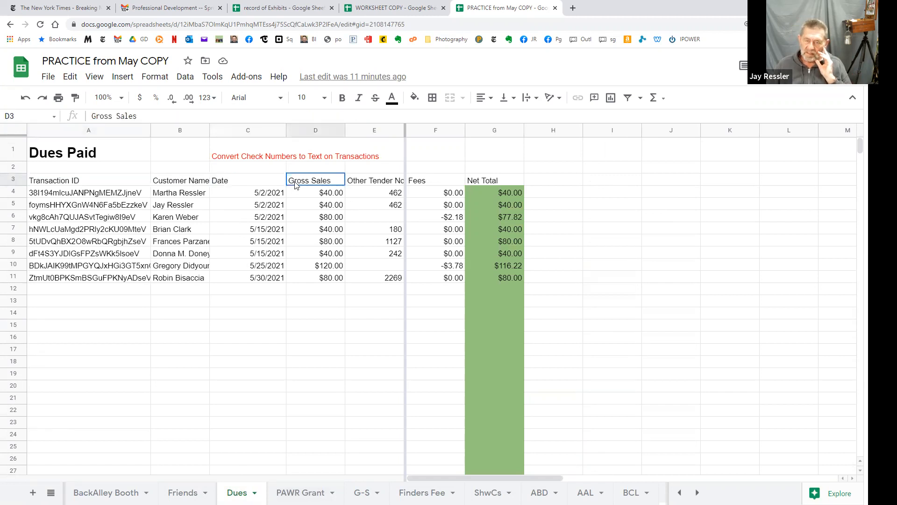
pyautogui.click(367, 184)
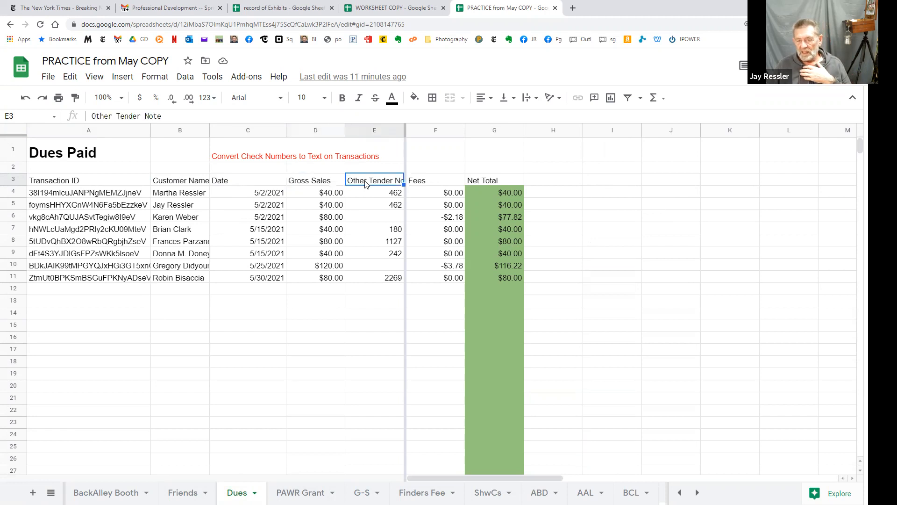
pyautogui.click(436, 182)
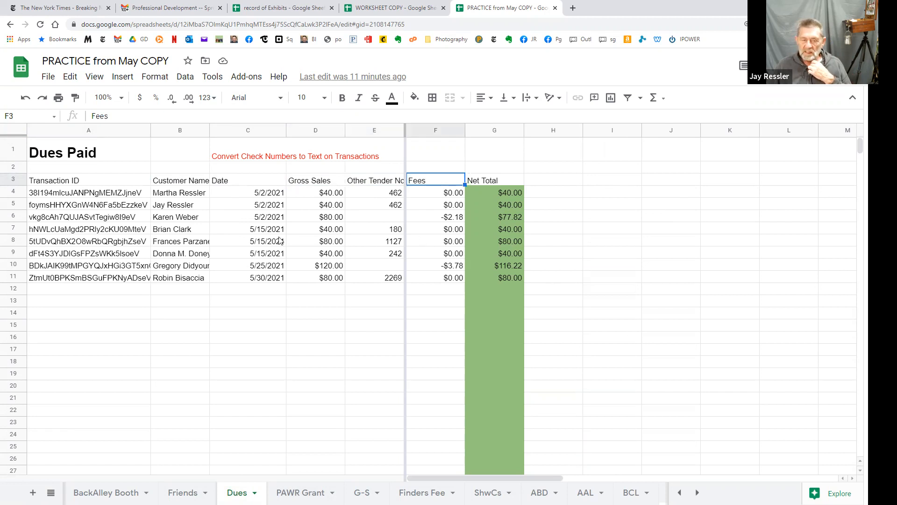
pyautogui.click(460, 219)
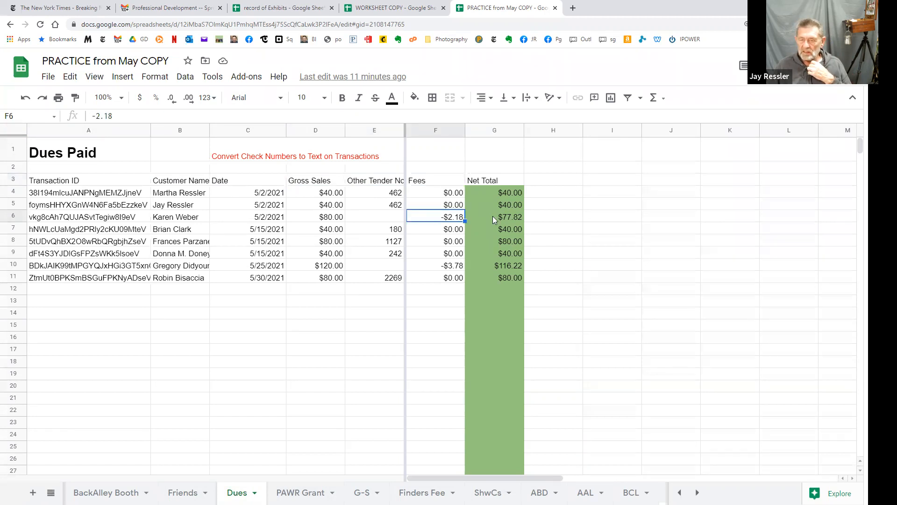
pyautogui.click(494, 182)
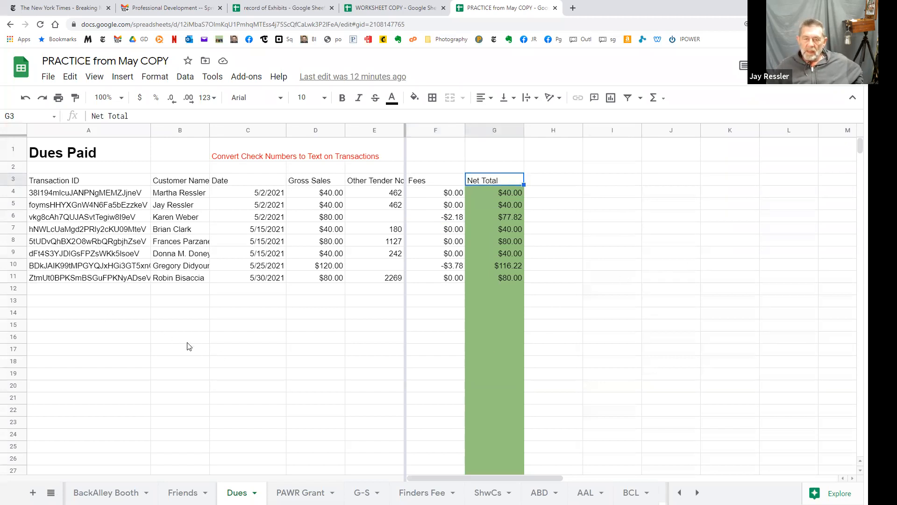
pyautogui.click(232, 158)
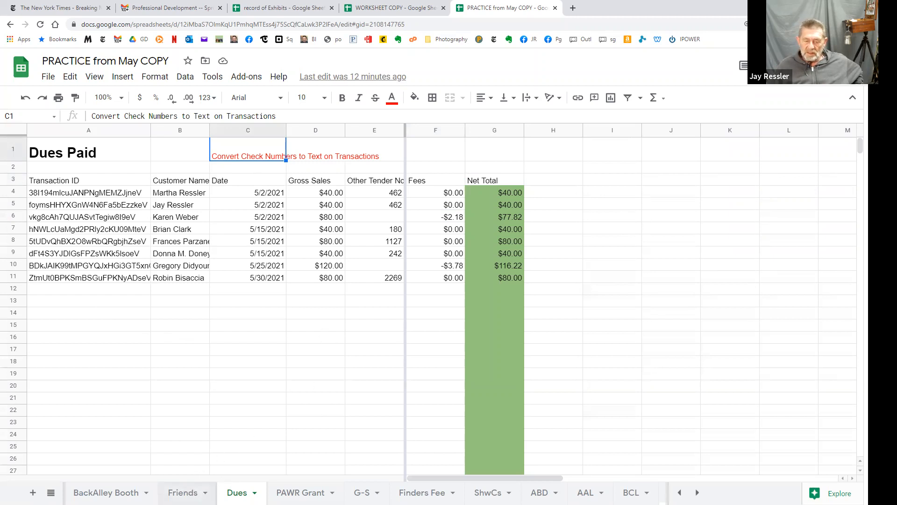
pyautogui.click(295, 383)
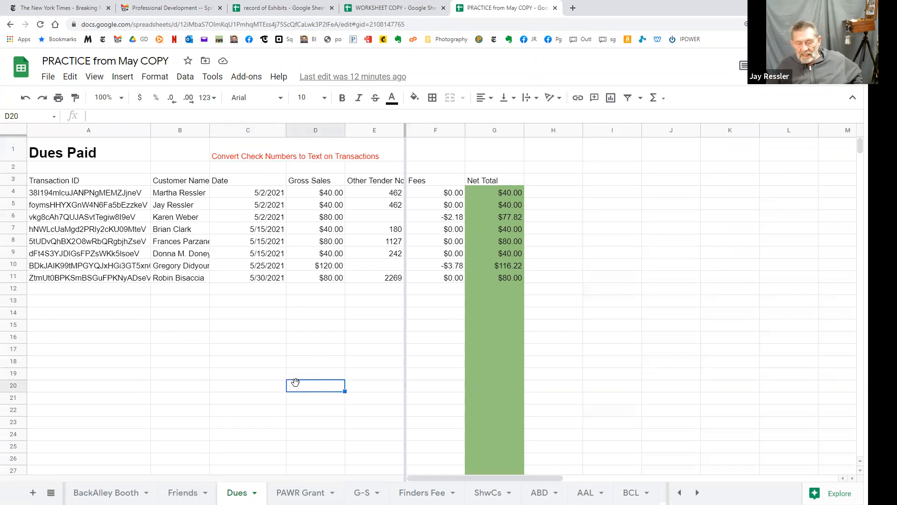
# - Compare the query formula in A2 of the Friends sheet with the member dues query in A3 of the Dues sheet
pyautogui.click(187, 492)
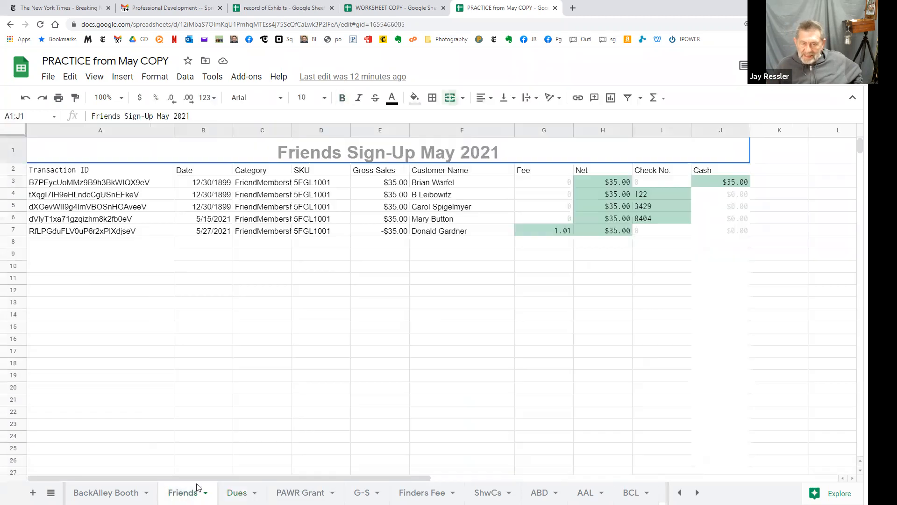
pyautogui.click(64, 171)
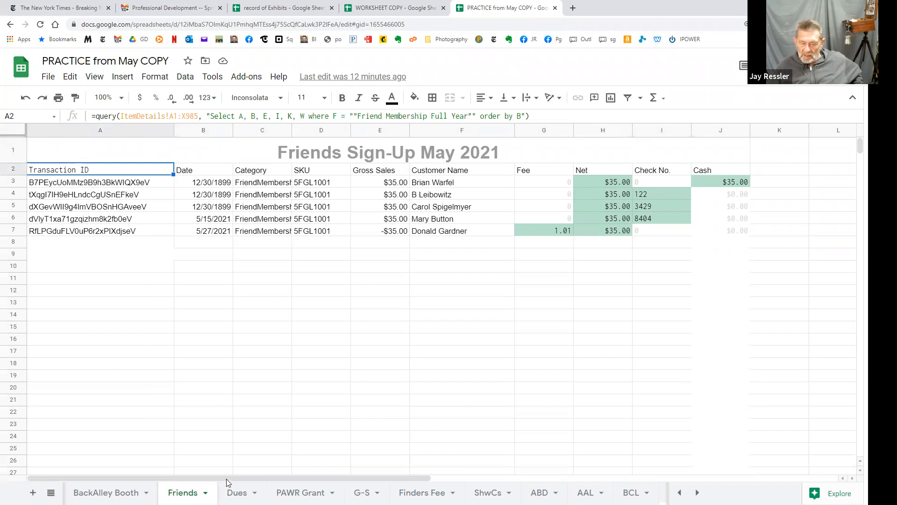
pyautogui.click(233, 489)
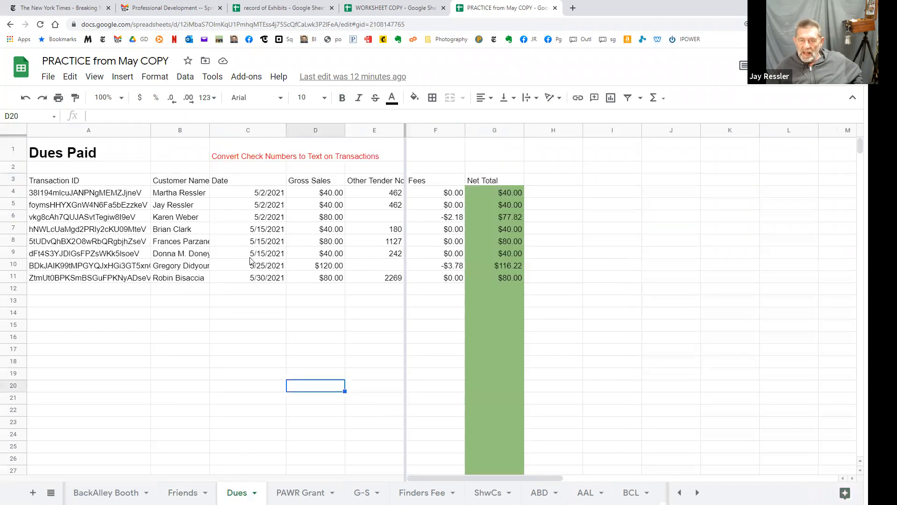
pyautogui.click(92, 183)
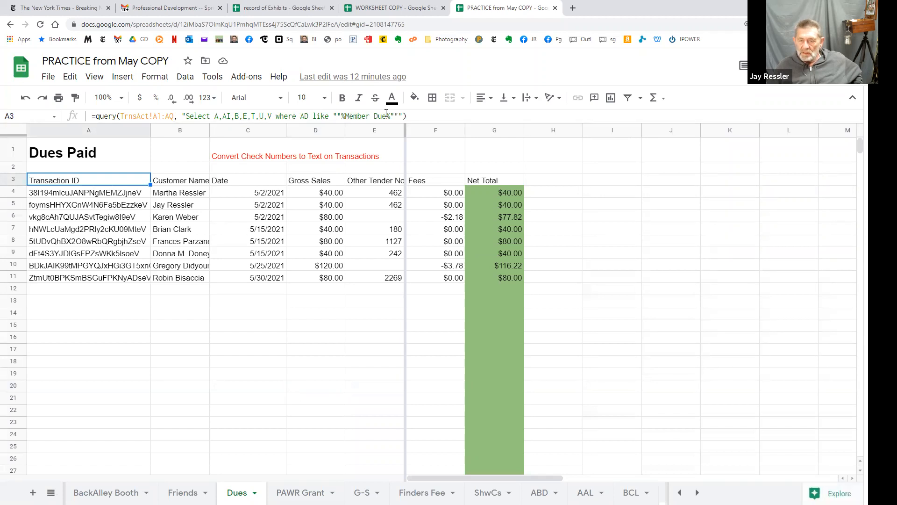
pyautogui.click(346, 116)
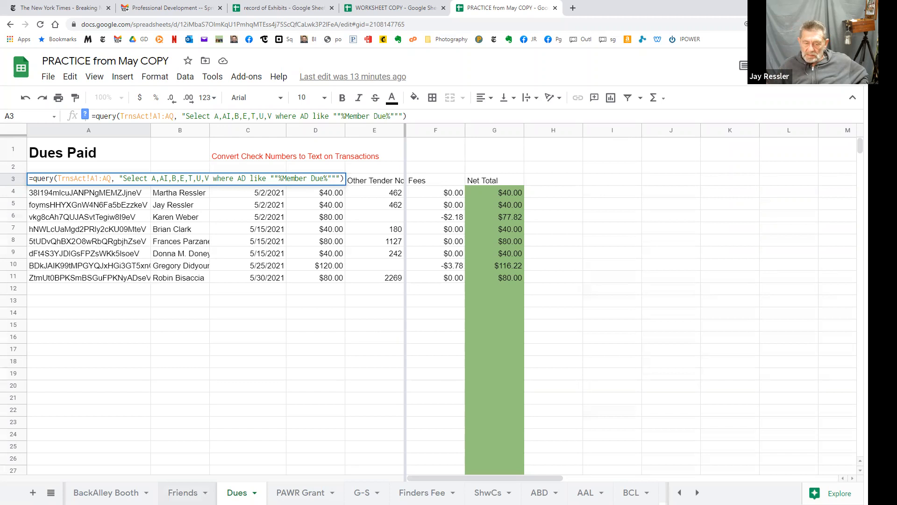
# - Trace the Friends query in A2 to its source sheet ItemDetails, and close the formula without editing it
pyautogui.click(194, 490)
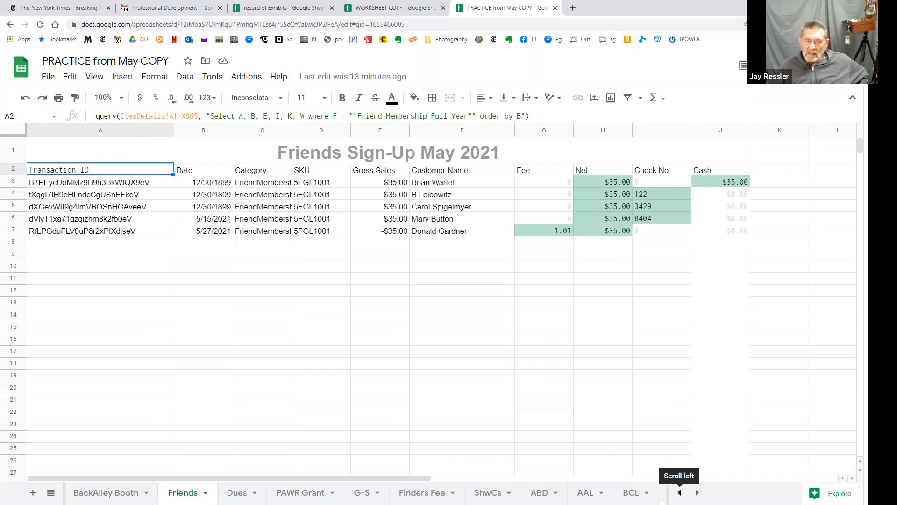
pyautogui.click(679, 492)
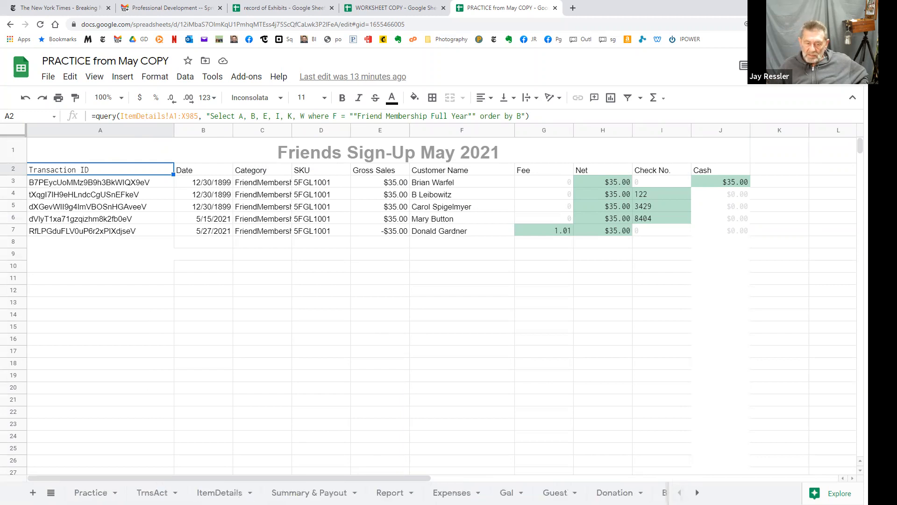
pyautogui.click(219, 493)
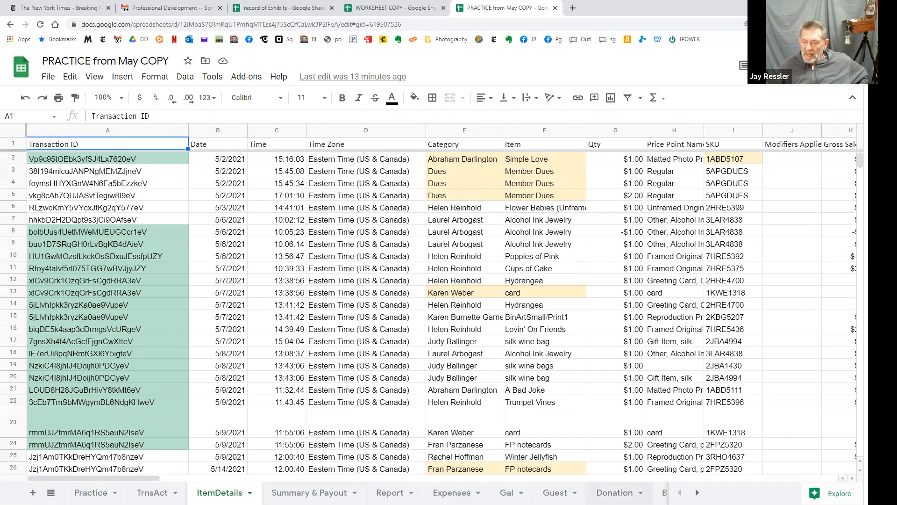
pyautogui.click(697, 493)
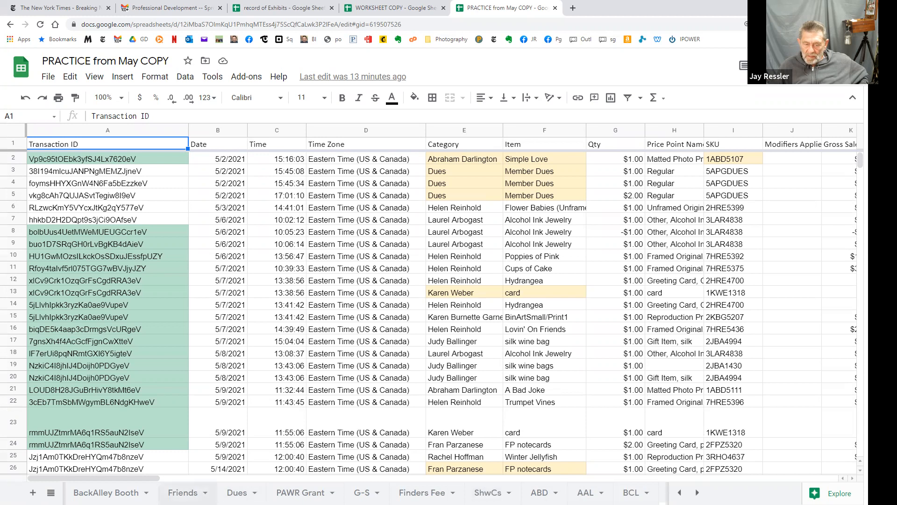
pyautogui.click(183, 492)
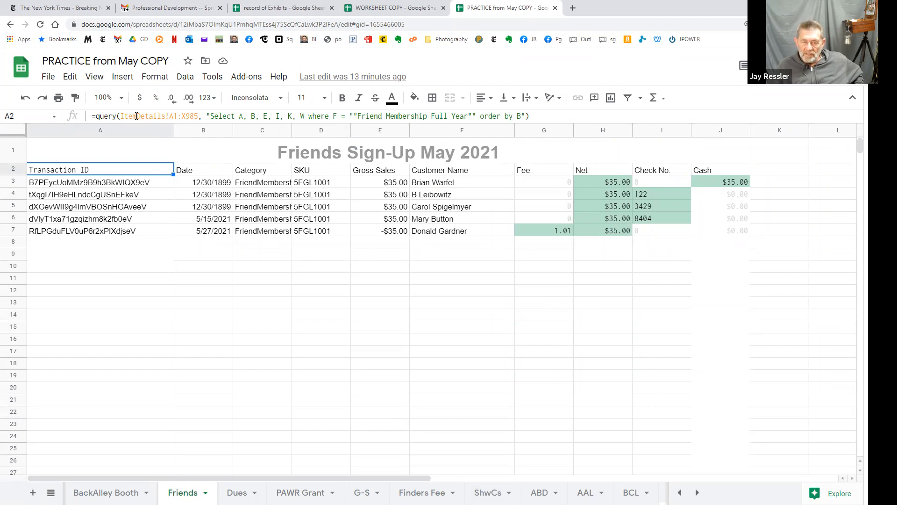
pyautogui.click(136, 116)
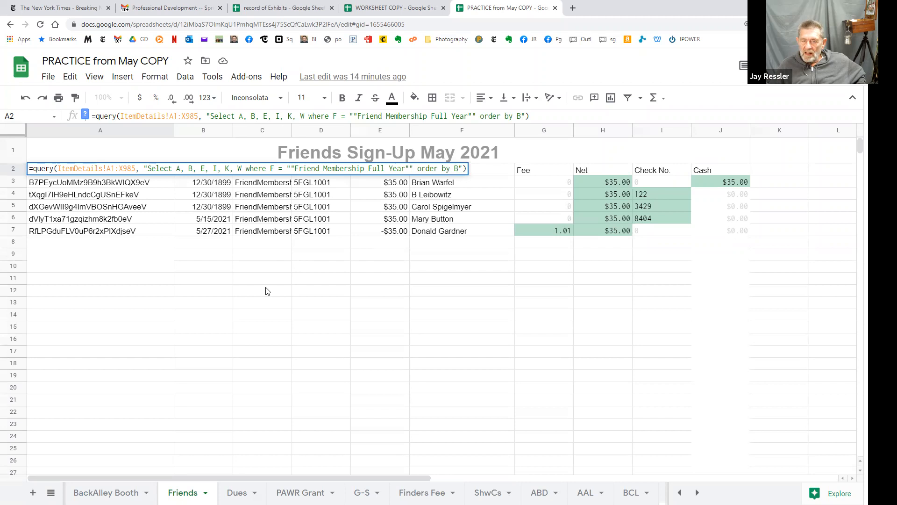
pyautogui.click(207, 278)
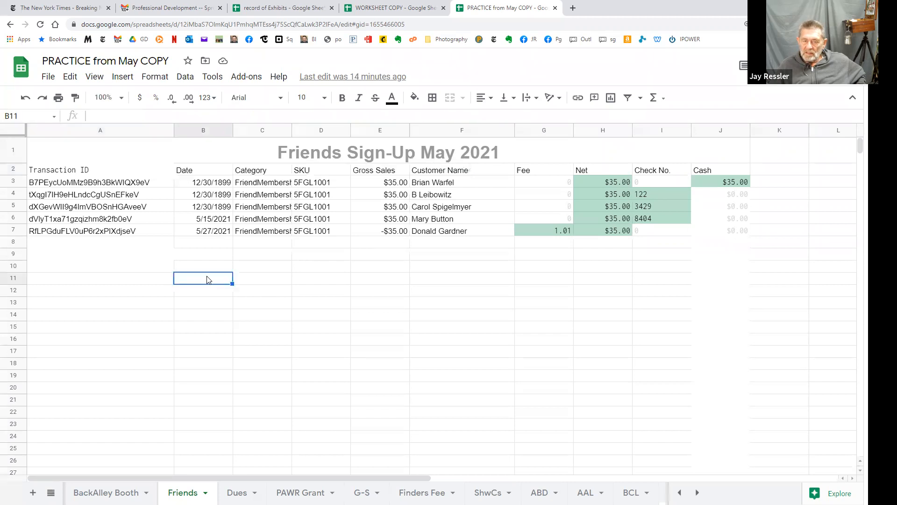
# - Check the sign-up dates in B3 through B7 of the Friends sheet
pyautogui.click(216, 220)
pyautogui.click(212, 187)
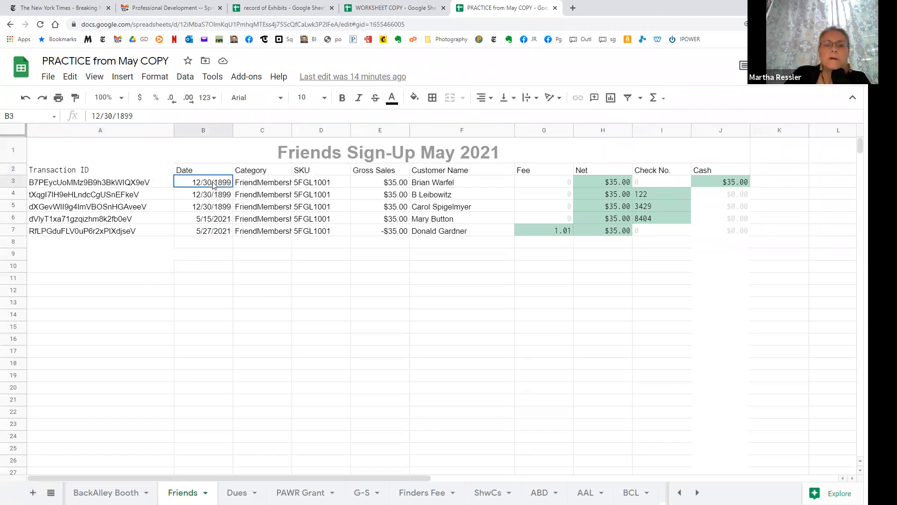
pyautogui.press('Down')
pyautogui.press('Down')
pyautogui.press('Down')
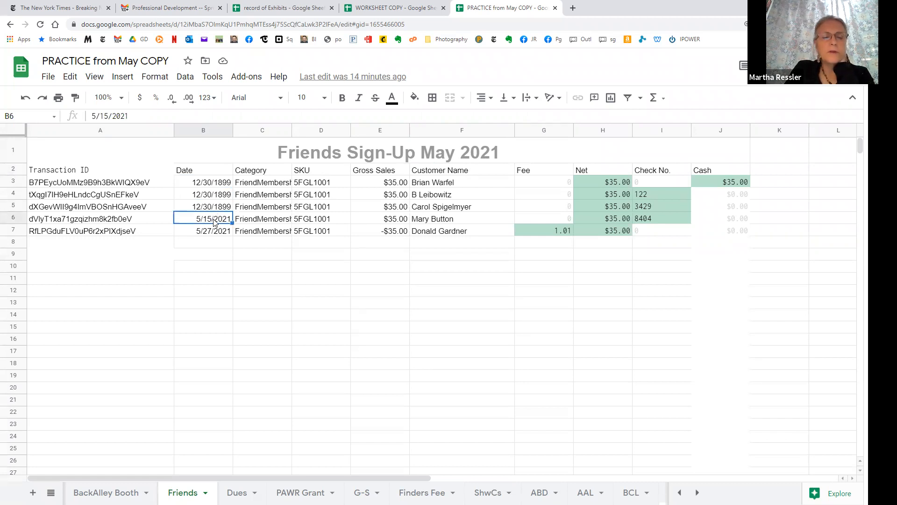
pyautogui.click(213, 231)
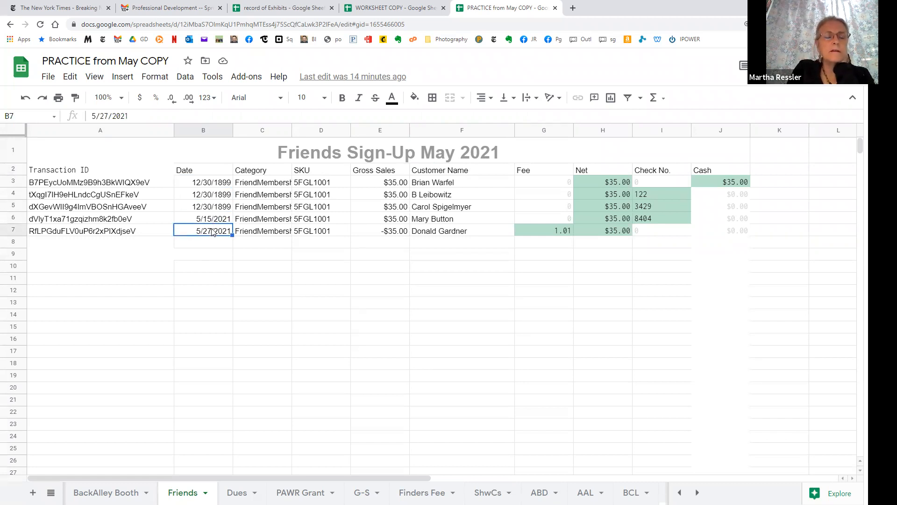
# - Examine the selected columns, the "Friend Membership Full Year" condition and the order by B clause in the A2 query
pyautogui.click(74, 170)
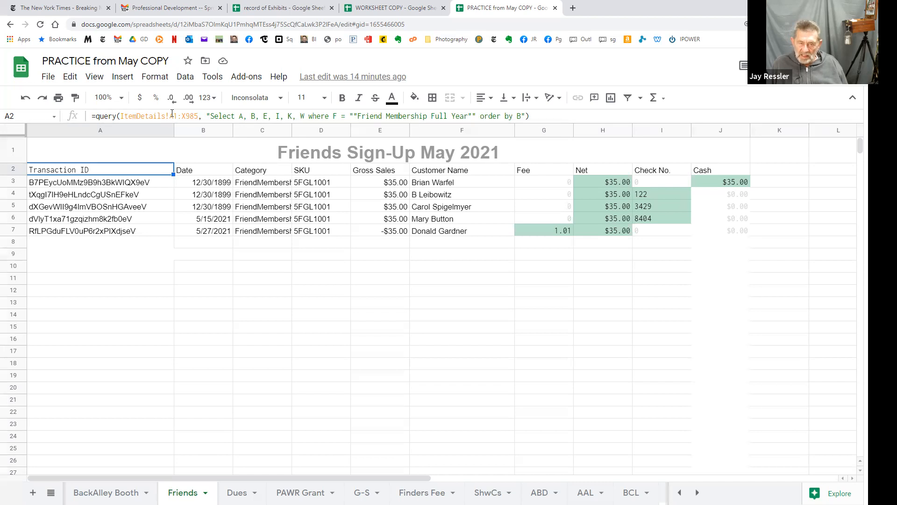
pyautogui.click(199, 115)
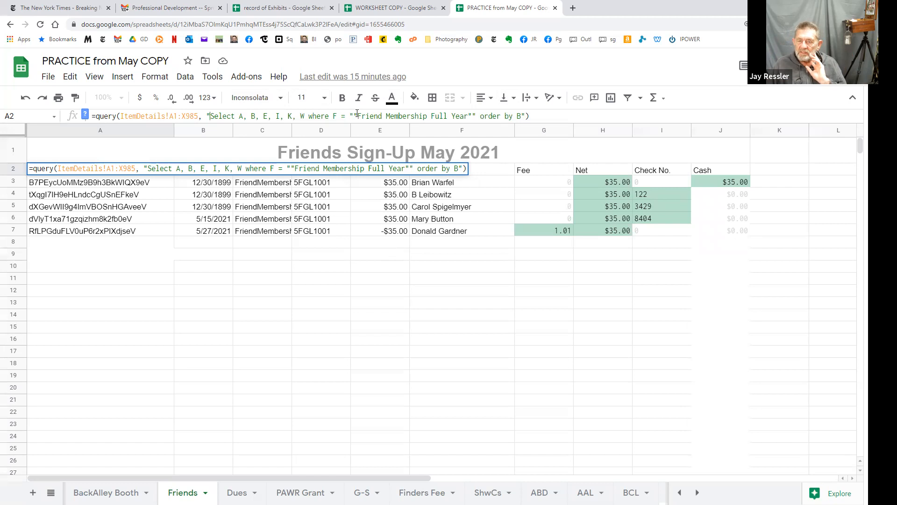
pyautogui.click(471, 115)
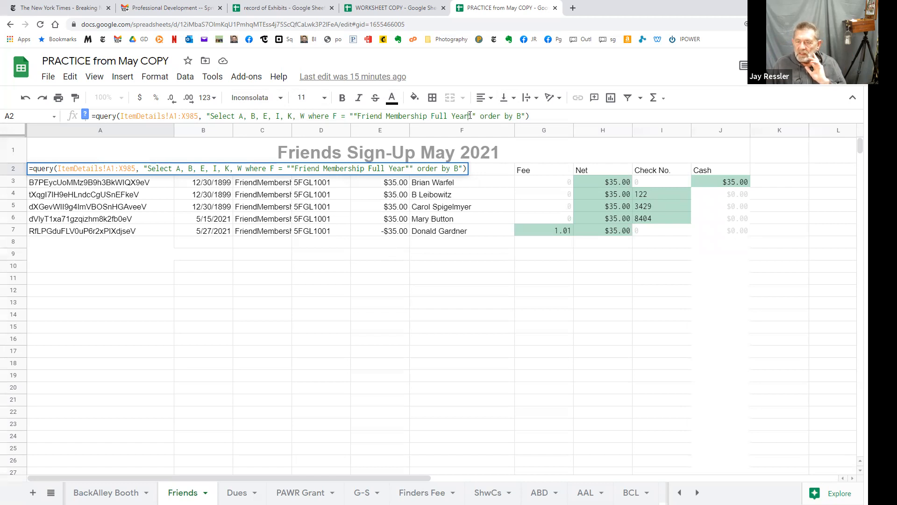
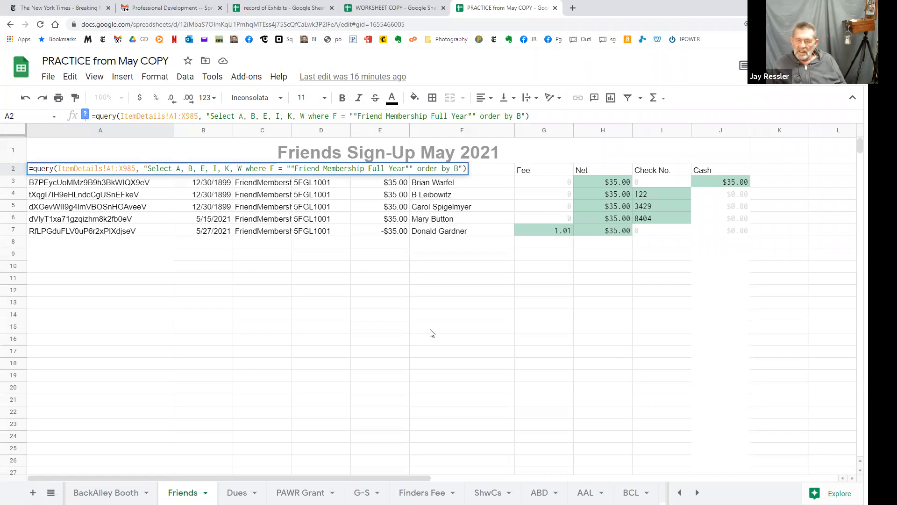
pyautogui.click(295, 306)
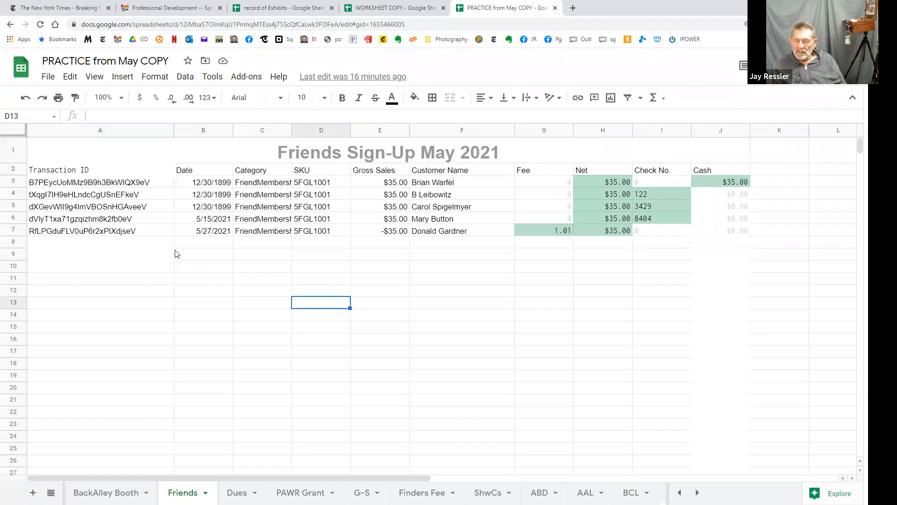
pyautogui.click(62, 172)
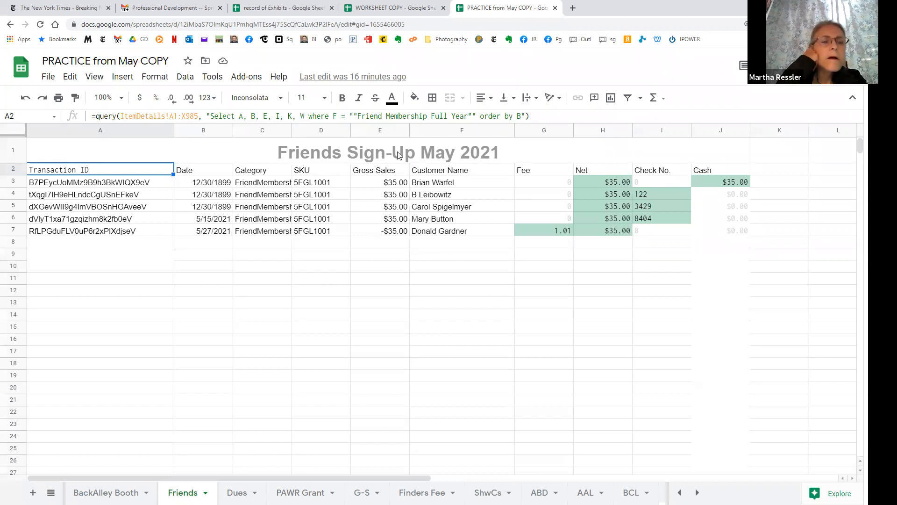
# - Check the Customer Name and Fee headers and the TrnsAct lookup formula in G3, leaving the formula unedited
pyautogui.click(474, 172)
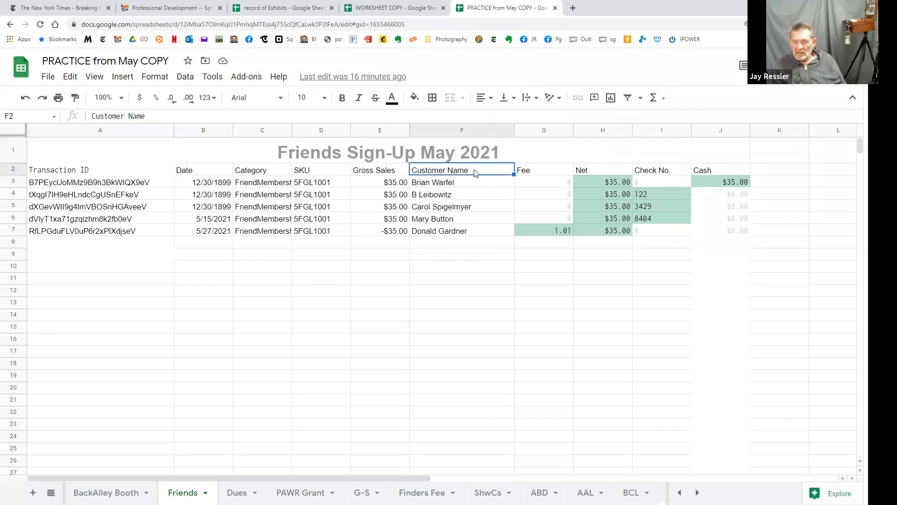
pyautogui.click(541, 173)
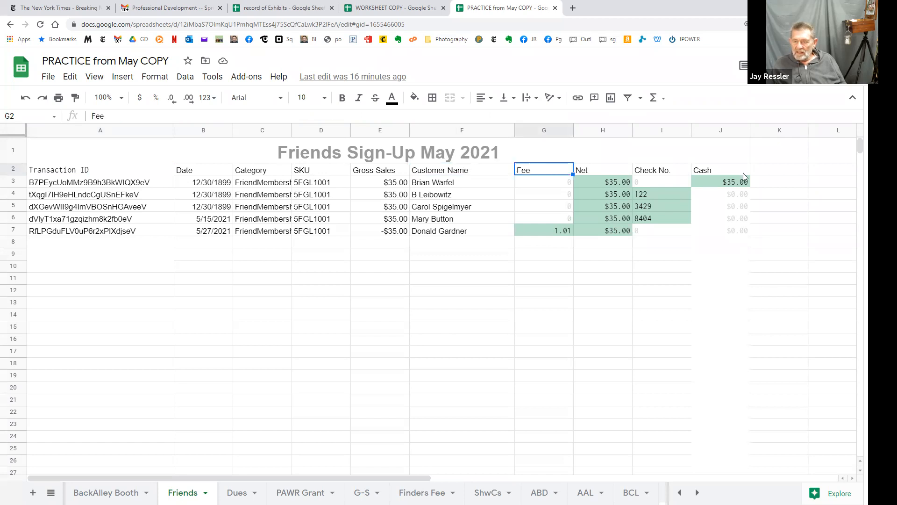
pyautogui.click(534, 185)
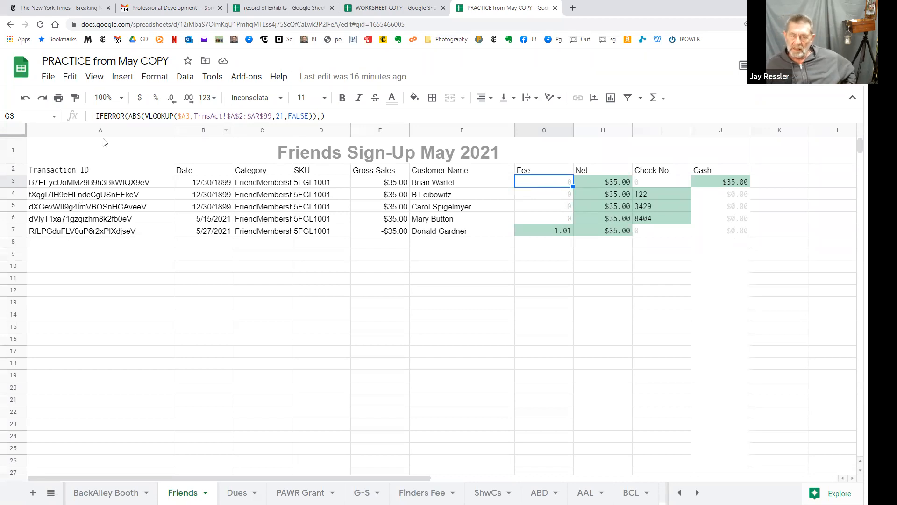
pyautogui.click(96, 112)
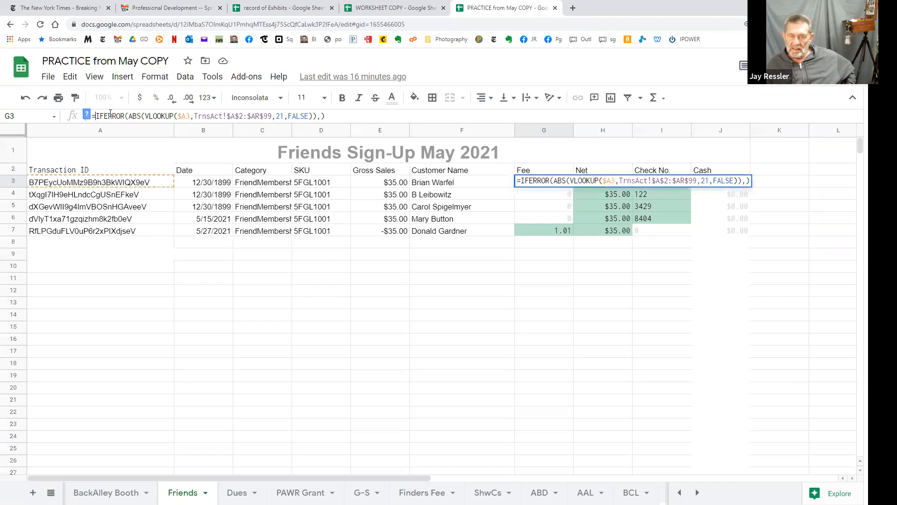
pyautogui.click(626, 330)
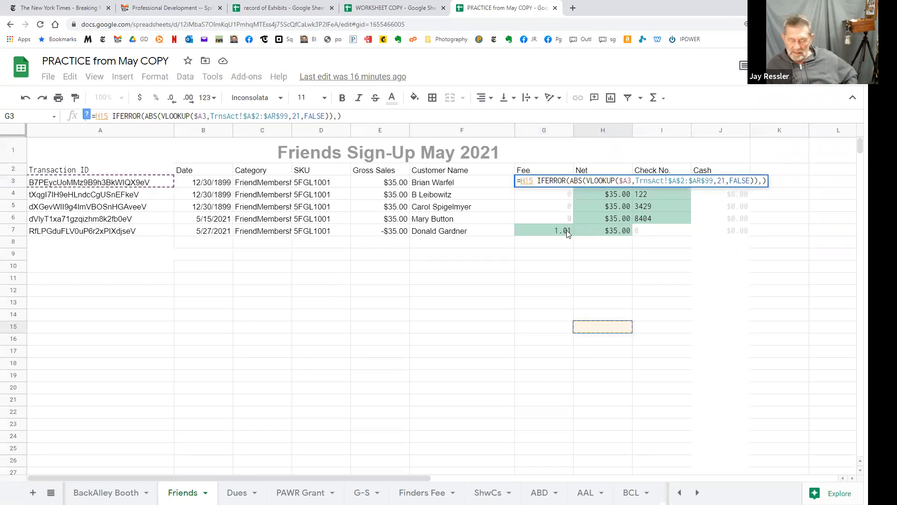
pyautogui.press('Escape')
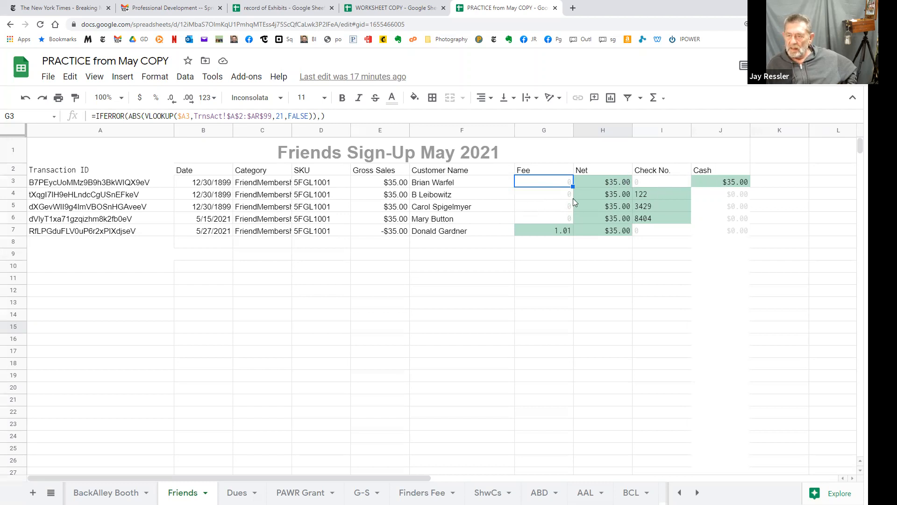
# - Compare the lookup formulas for Net in H3 and Check No. in I3 with the query in A2
pyautogui.click(607, 182)
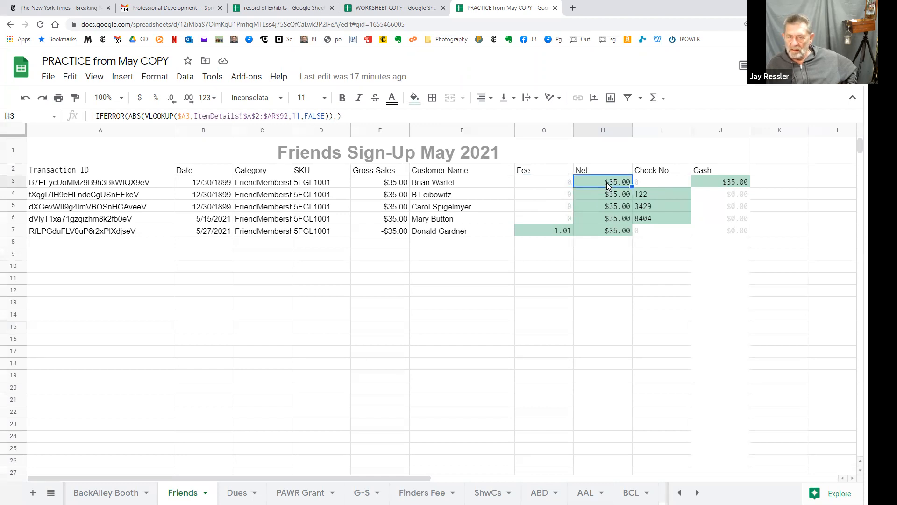
pyautogui.click(661, 181)
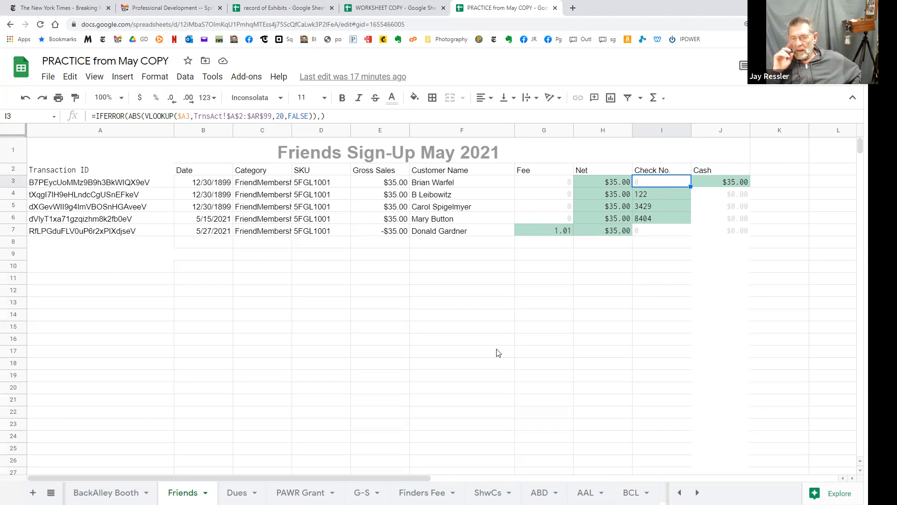
pyautogui.click(84, 170)
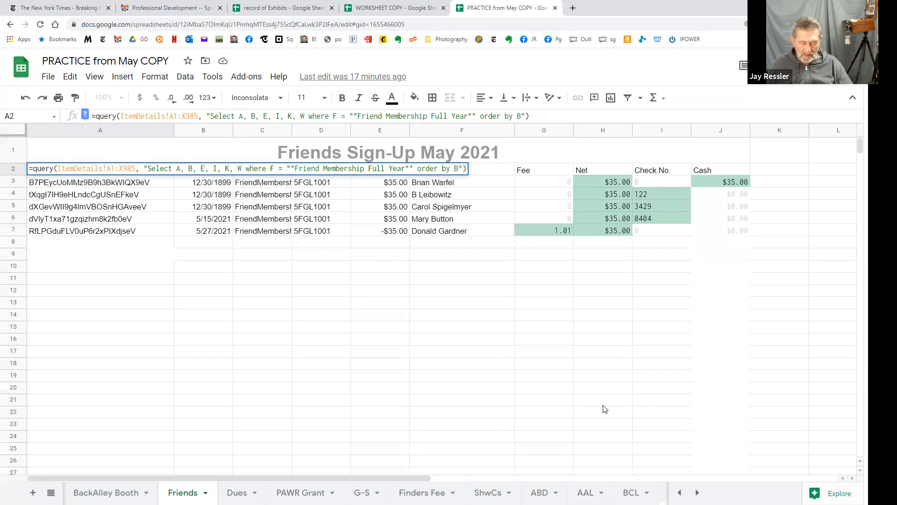
pyautogui.press('Escape')
# - Trace the Fee VLOOKUP in G3 to the transaction ID in A3, and compare it with the Fee formula in G4
pyautogui.click(549, 186)
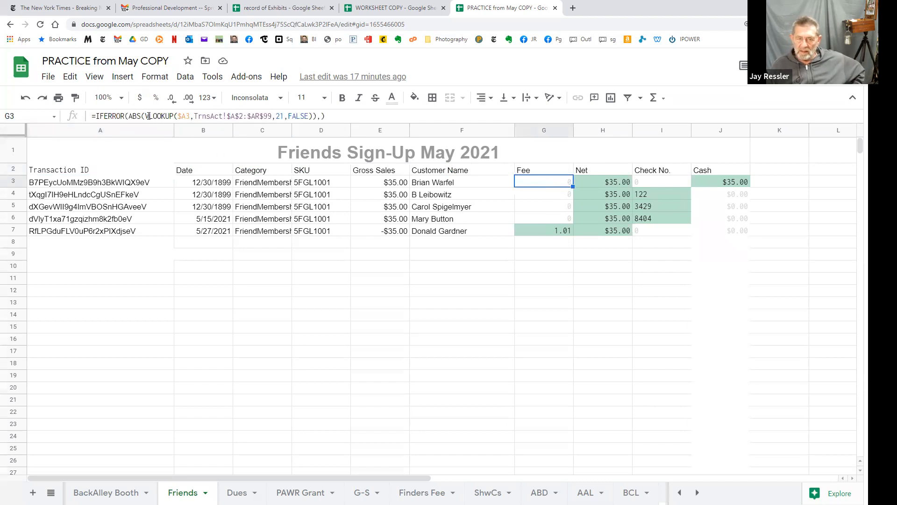
pyautogui.click(284, 116)
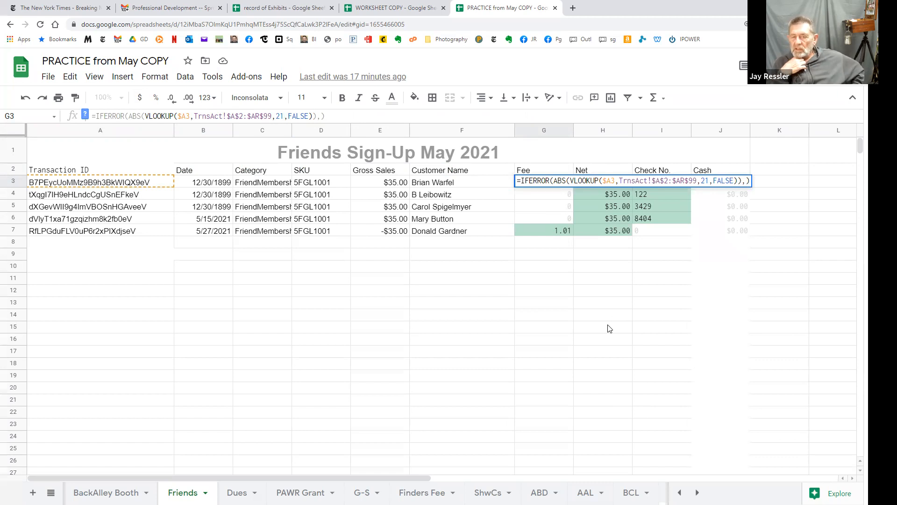
pyautogui.click(90, 186)
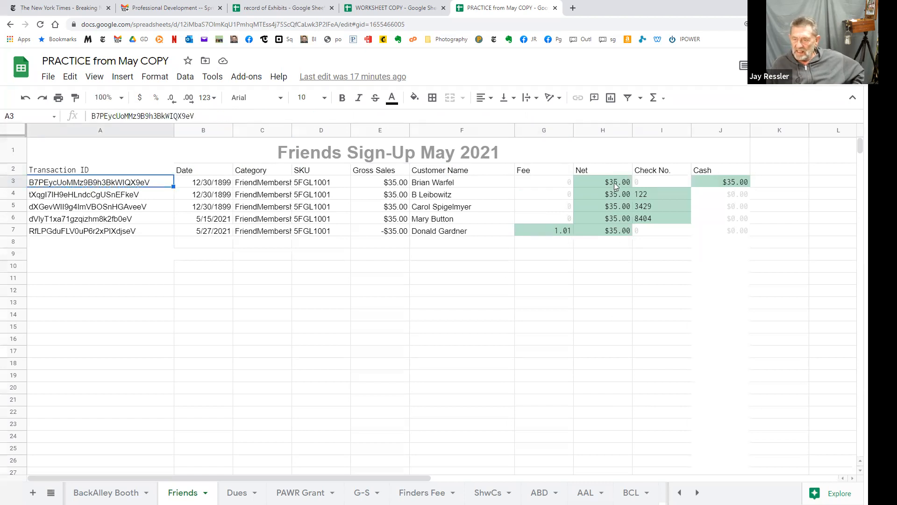
pyautogui.click(562, 184)
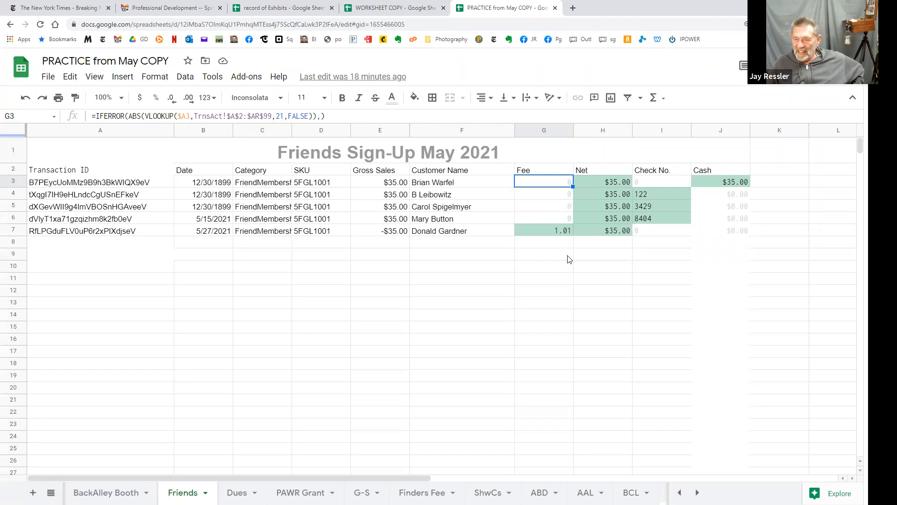
pyautogui.click(541, 197)
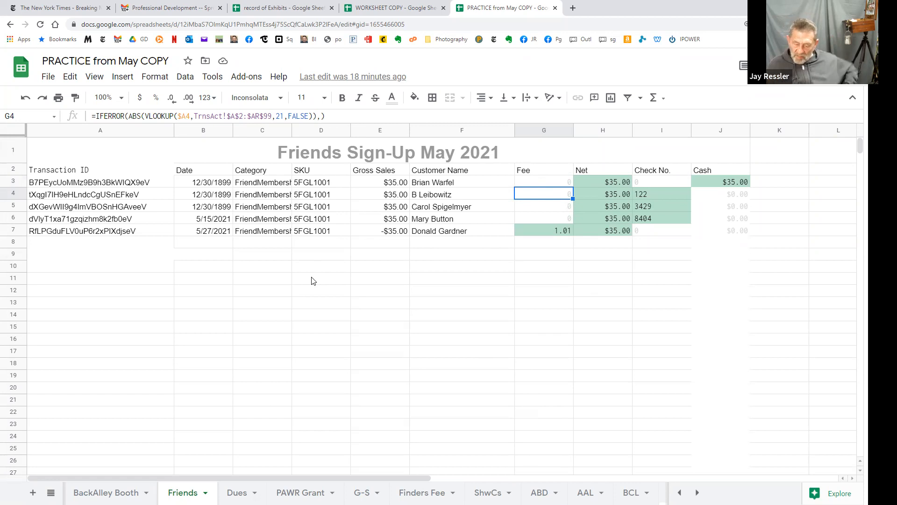
# - Switch to the record of Exhibits spreadsheet and check the COUNTA formula in E46 against the Studio B entries it counts
pyautogui.click(258, 9)
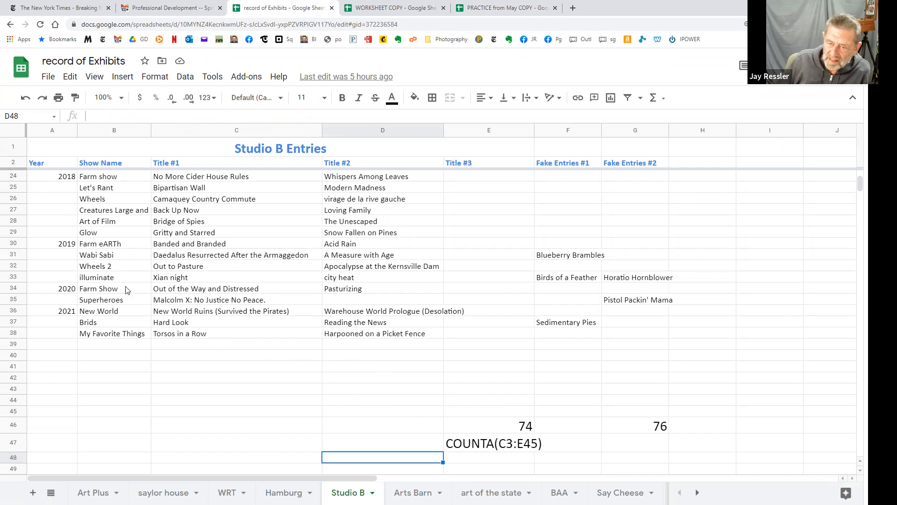
pyautogui.click(468, 444)
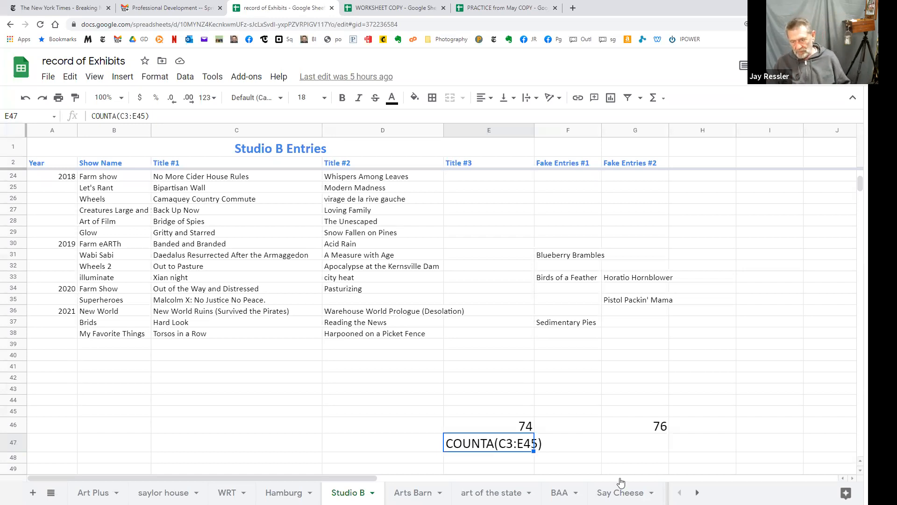
pyautogui.click(514, 426)
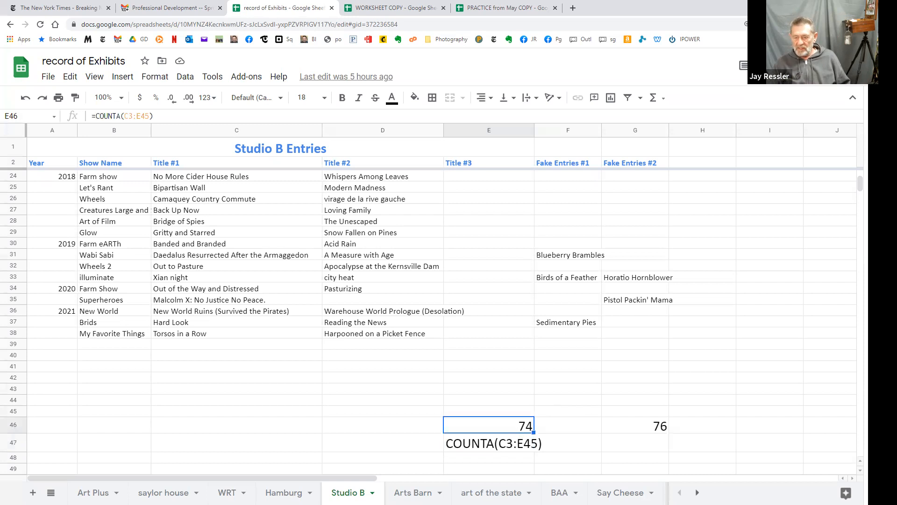
pyautogui.scroll(5, 255, 350)
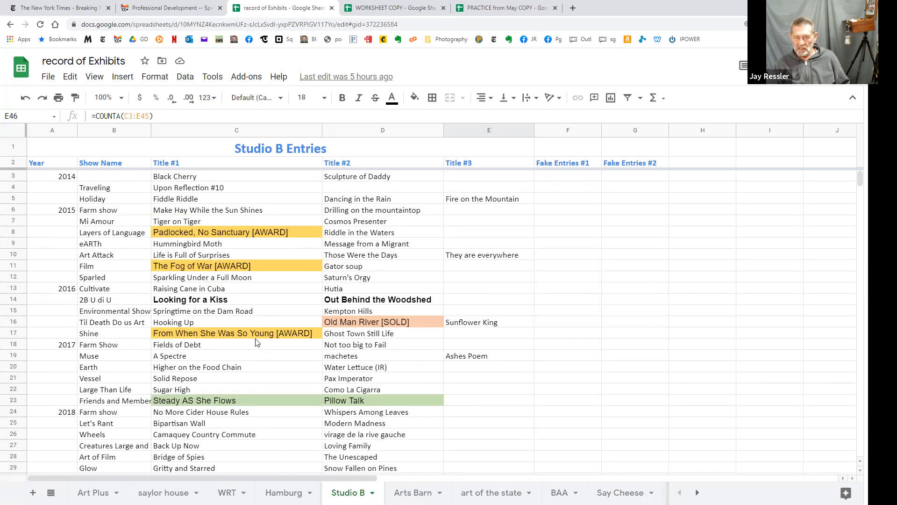
pyautogui.scroll(-5, 255, 340)
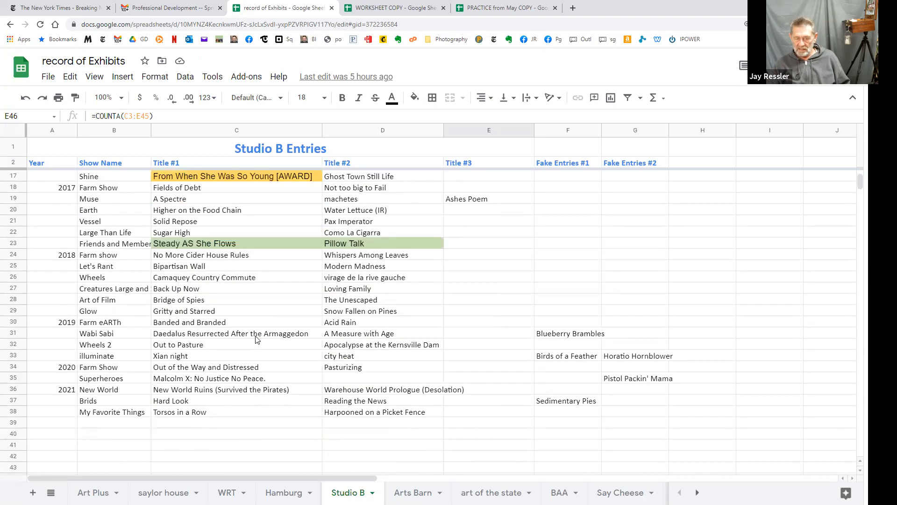
pyautogui.scroll(5, 256, 337)
pyautogui.scroll(-6, 258, 338)
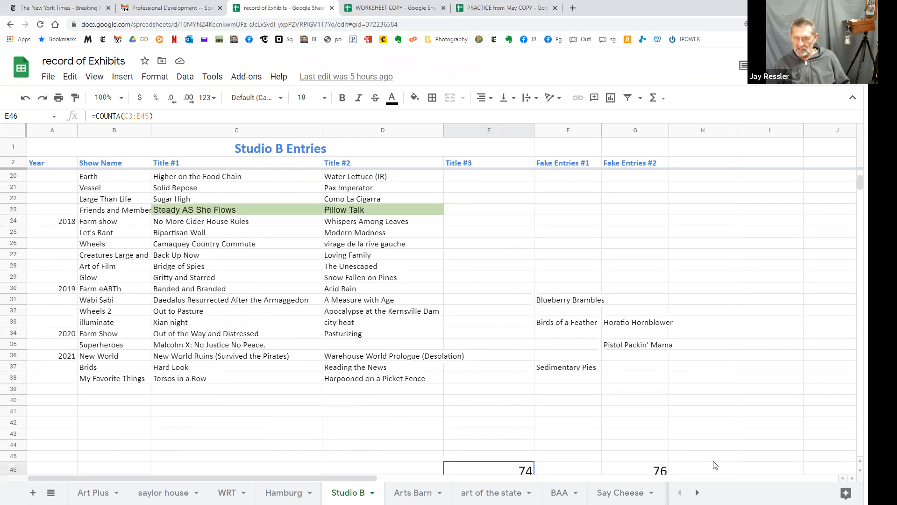
pyautogui.scroll(-3, 566, 381)
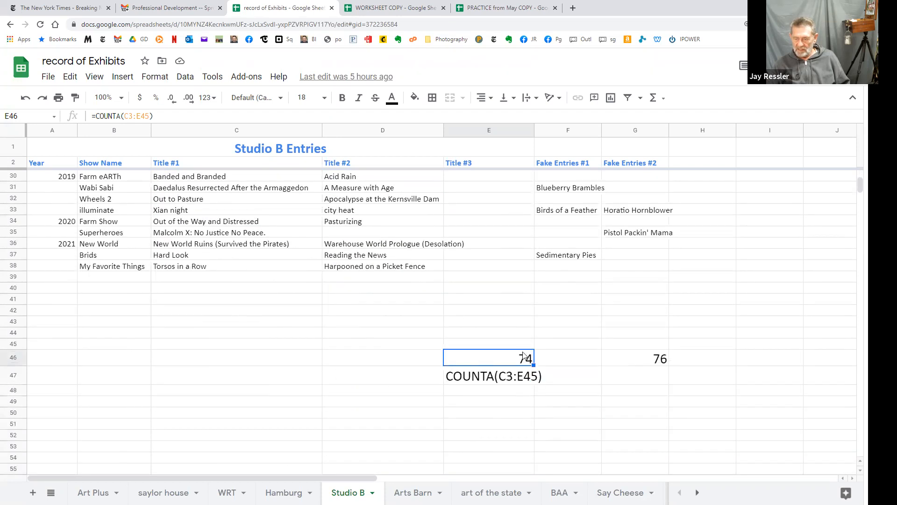
pyautogui.scroll(5, 594, 378)
pyautogui.scroll(-5, 594, 378)
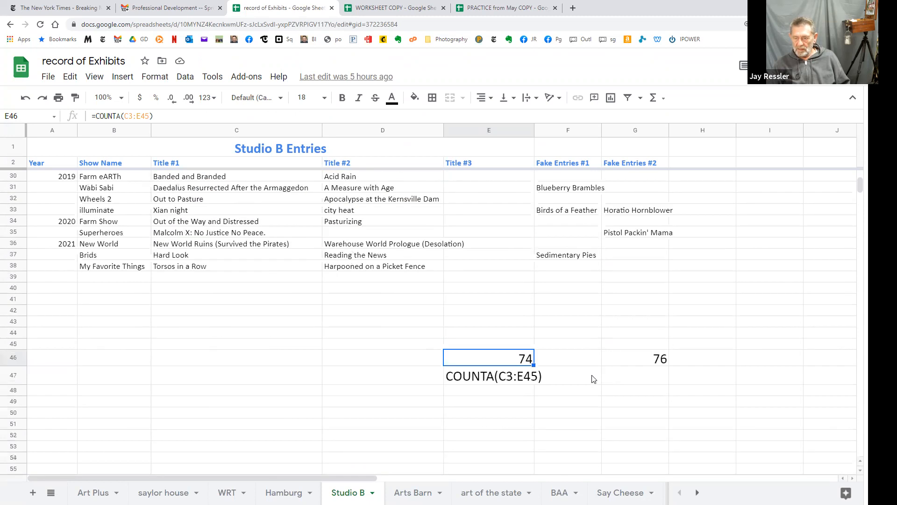
# - Compare the COUNTA(C3:E45) text in E47 with the title columns, reviewing the Studio B rows from row 3 downward
pyautogui.click(490, 381)
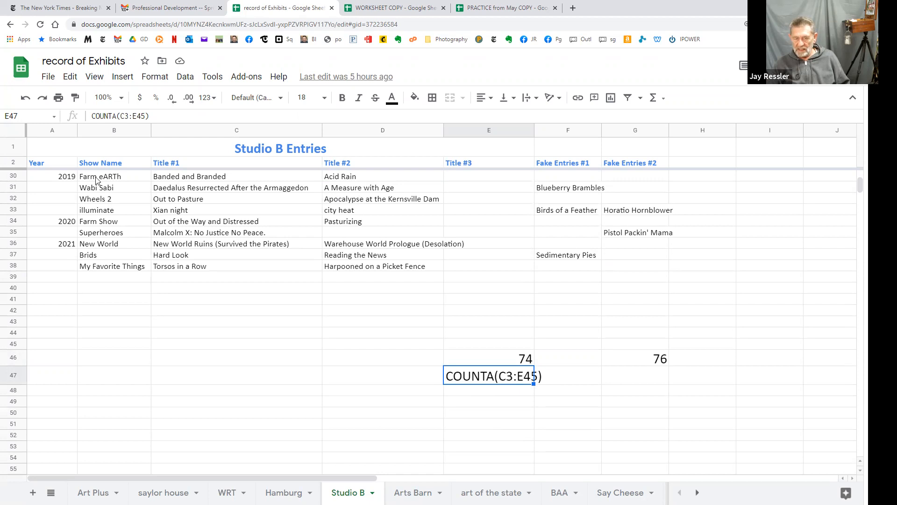
pyautogui.scroll(9, 170, 240)
pyautogui.moveTo(171, 240); pyautogui.dragTo(167, 240)
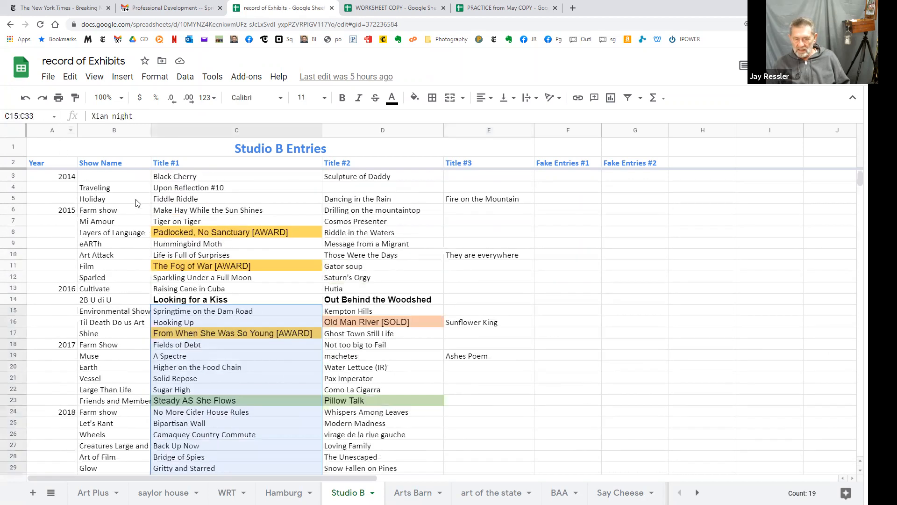
pyautogui.click(108, 181)
pyautogui.scroll(-7, 417, 333)
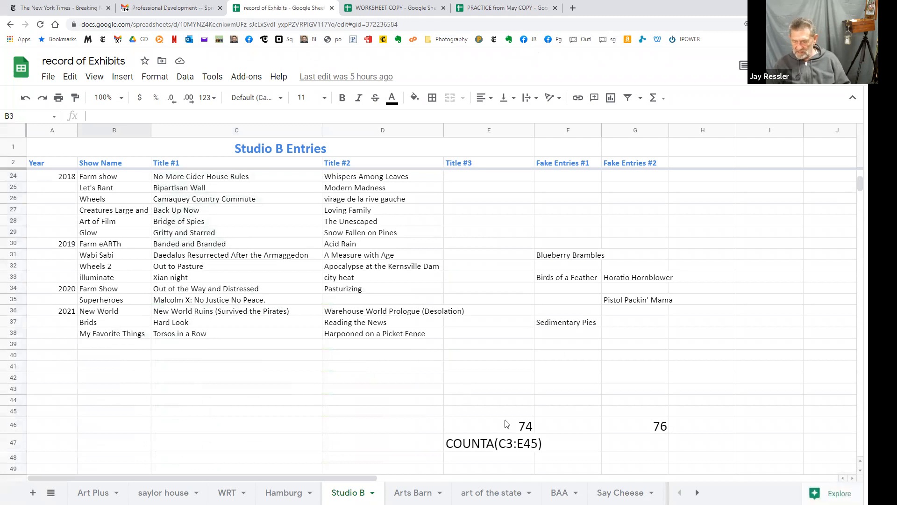
pyautogui.scroll(6, 341, 397)
pyautogui.scroll(-5, 334, 381)
pyautogui.scroll(-1, 335, 381)
pyautogui.scroll(7, 336, 374)
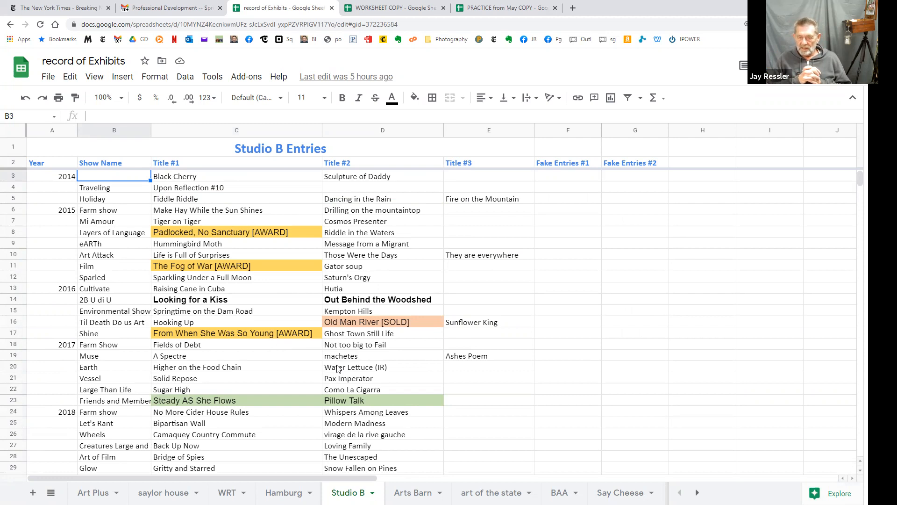
pyautogui.scroll(-3, 401, 391)
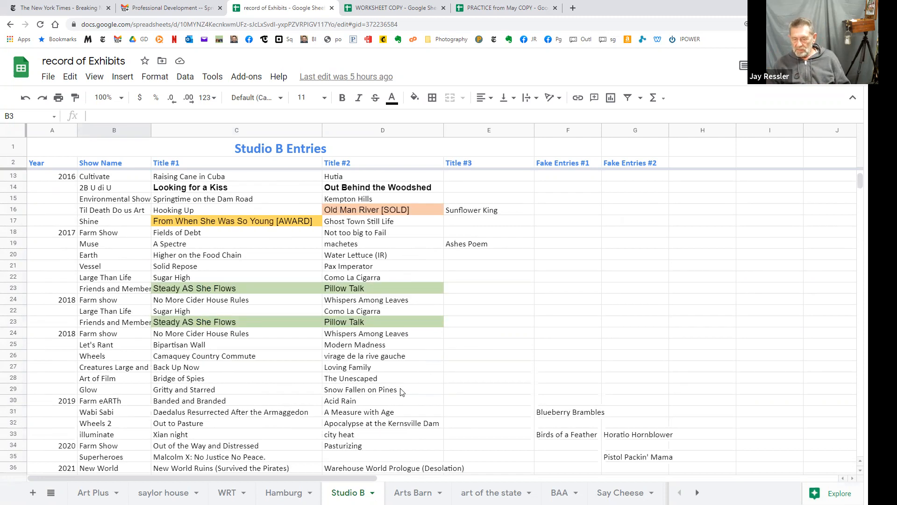
pyautogui.scroll(-5, 401, 392)
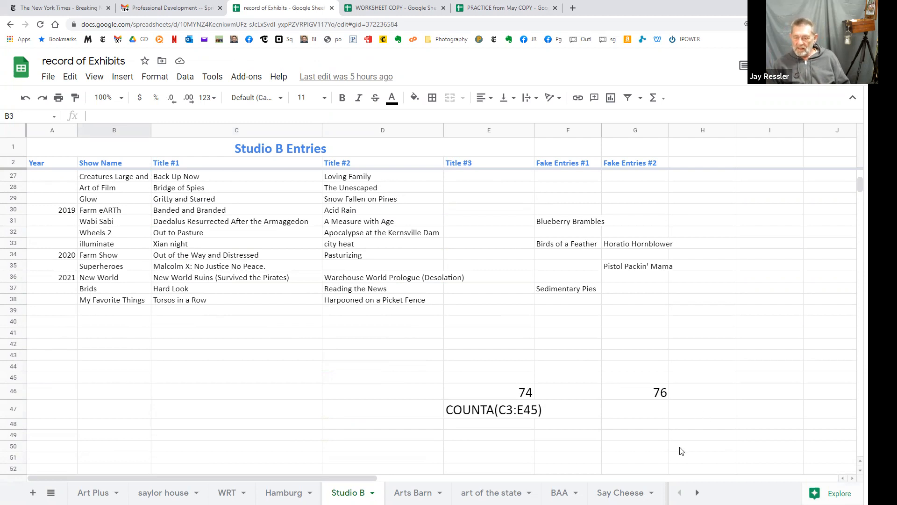
# - Try extending the COUNTA range in E46 to include the Fake Entries columns, and undo the change
pyautogui.click(514, 396)
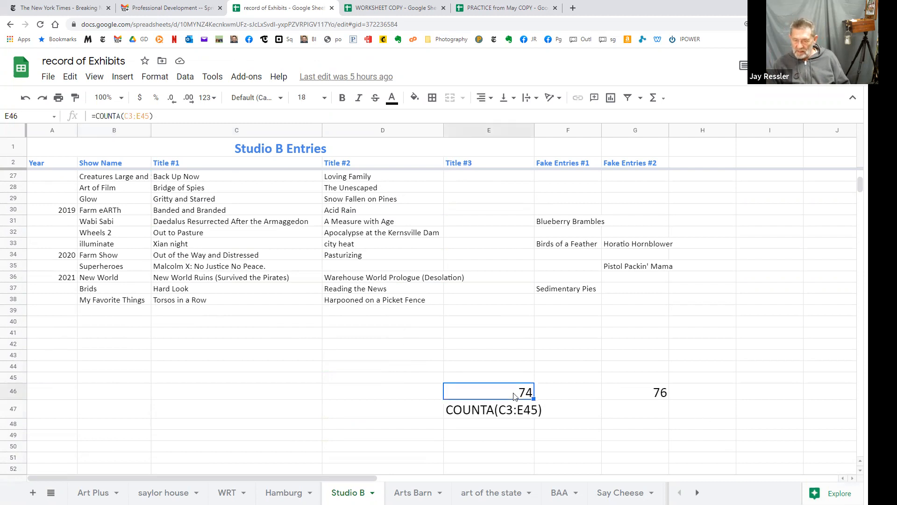
pyautogui.doubleClick(514, 397)
pyautogui.click(137, 116)
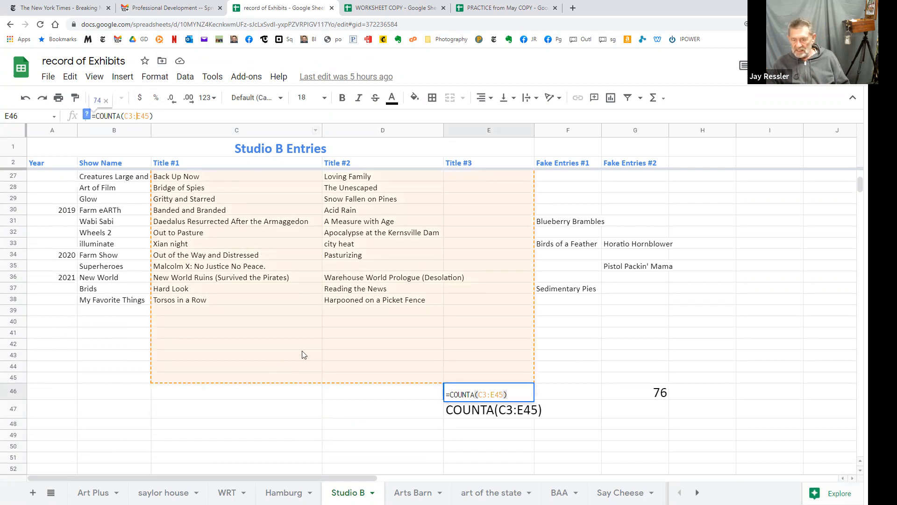
pyautogui.scroll(6, 304, 354)
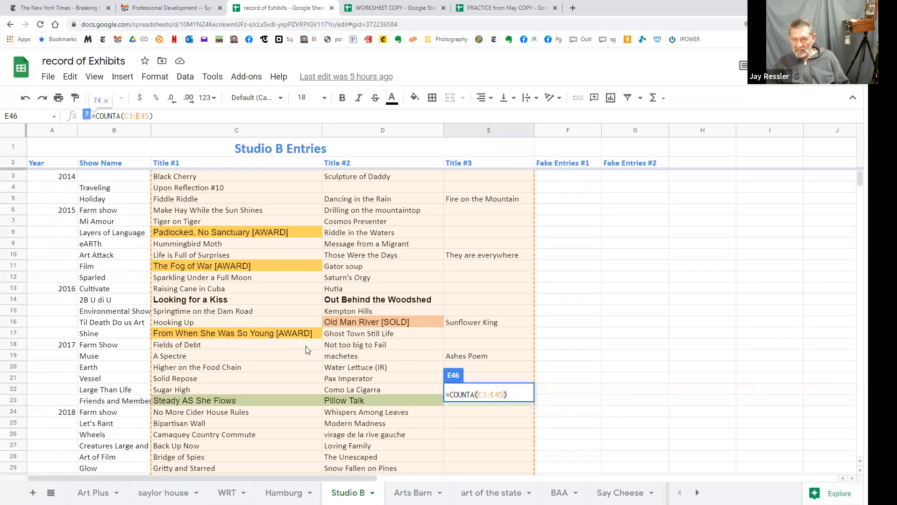
pyautogui.scroll(-5, 306, 351)
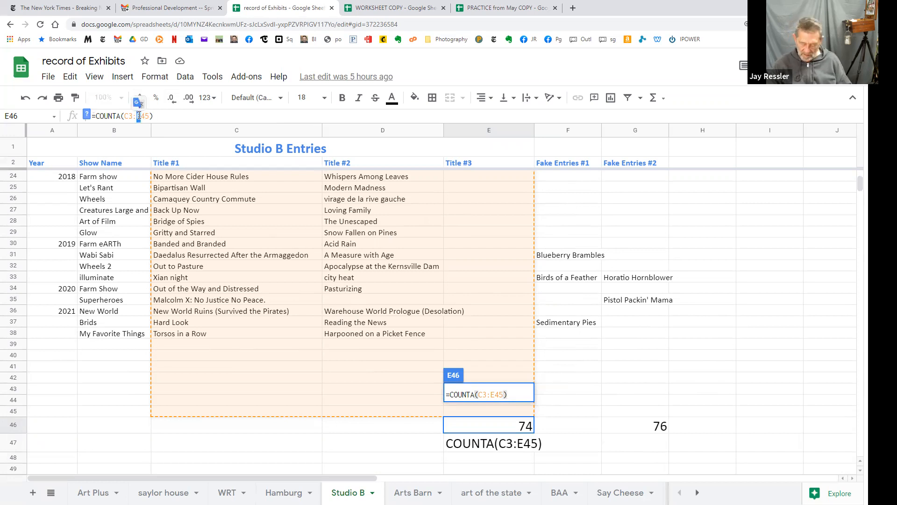
pyautogui.hotkey('shift', 'Return')
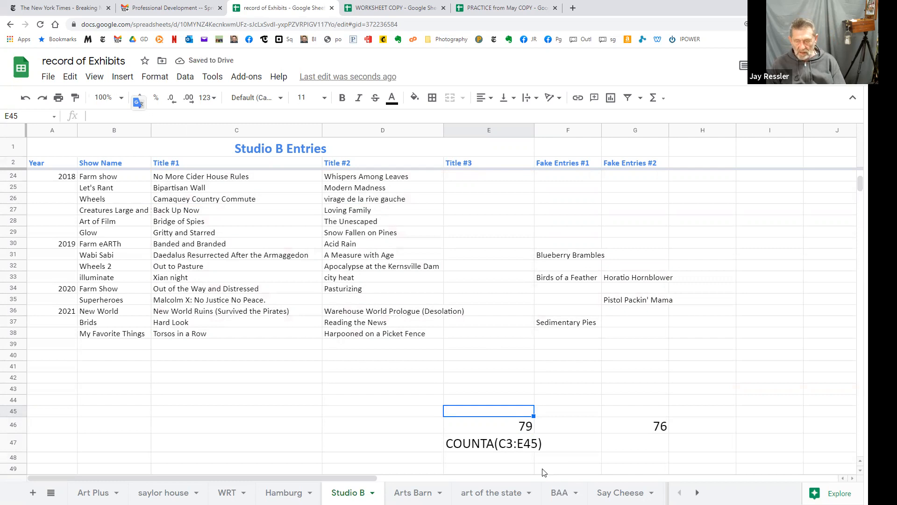
pyautogui.hotkey('ctrl', 'z')
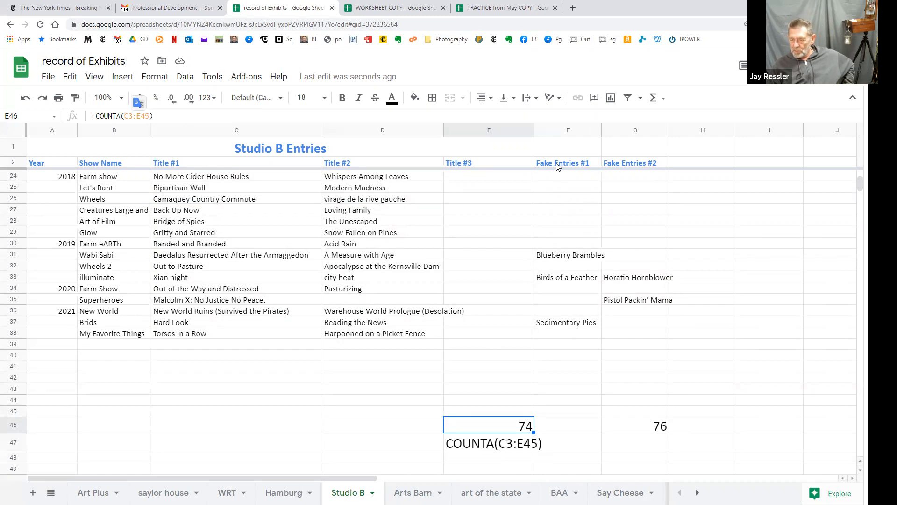
pyautogui.click(165, 166)
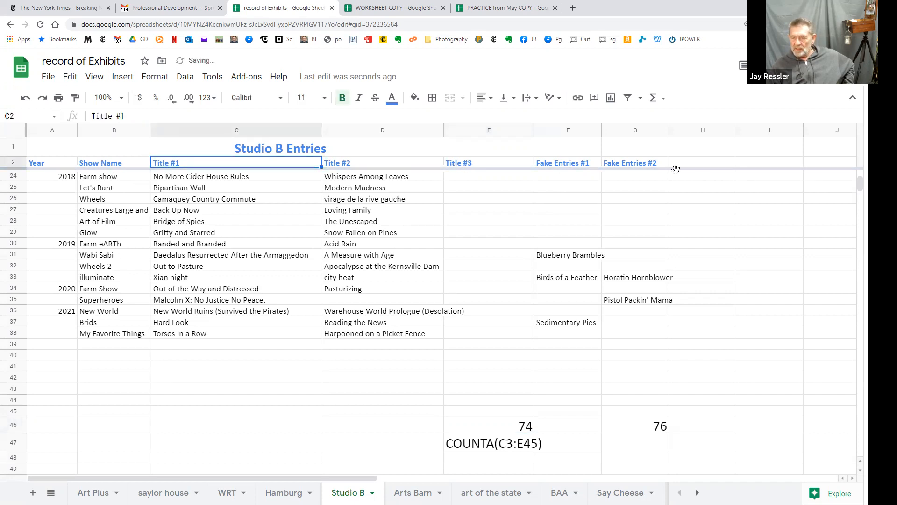
# - Inspect the COUNTA formula in G46 and trace its two ranges, C3:E45 and G30:G45, under the title and Fake Entries #2 columns
pyautogui.click(655, 165)
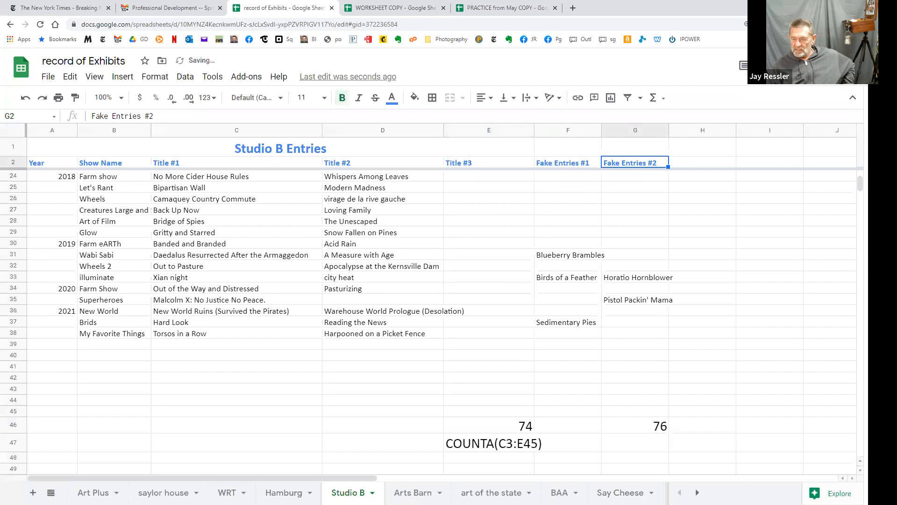
pyautogui.click(636, 431)
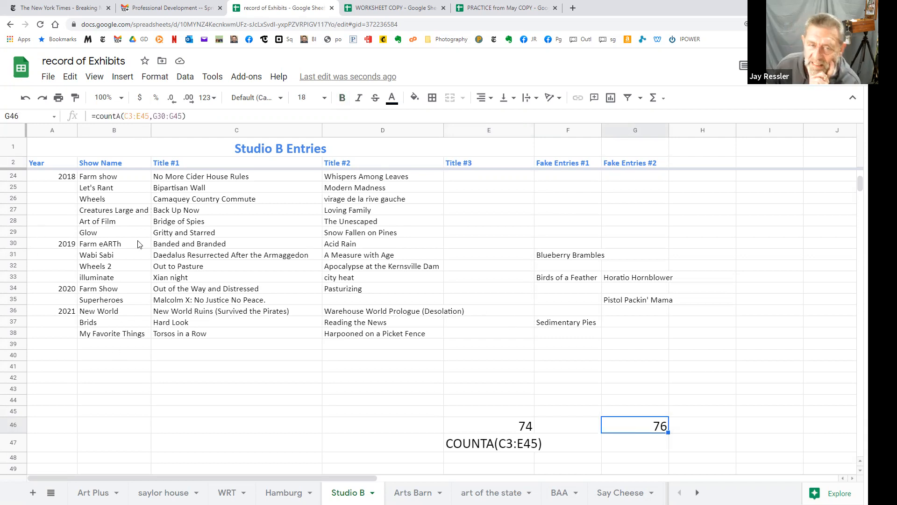
pyautogui.click(128, 115)
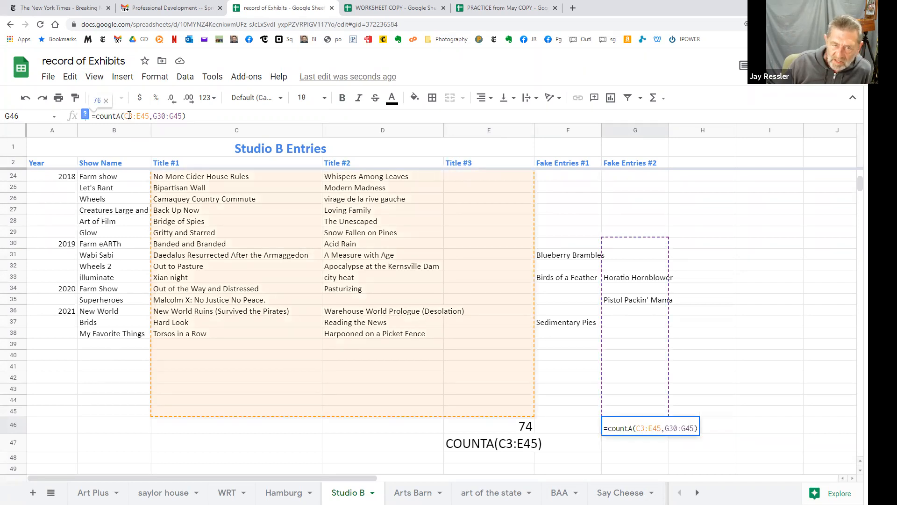
pyautogui.click(179, 116)
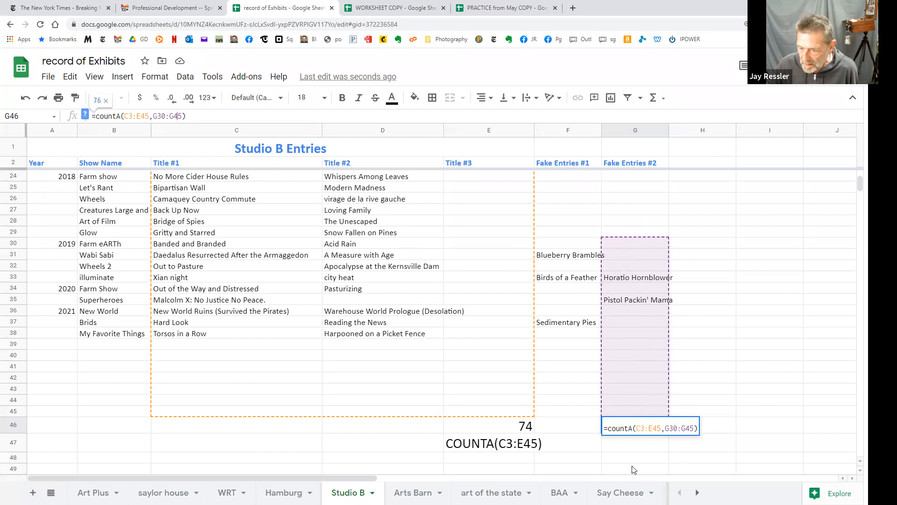
pyautogui.press('Return')
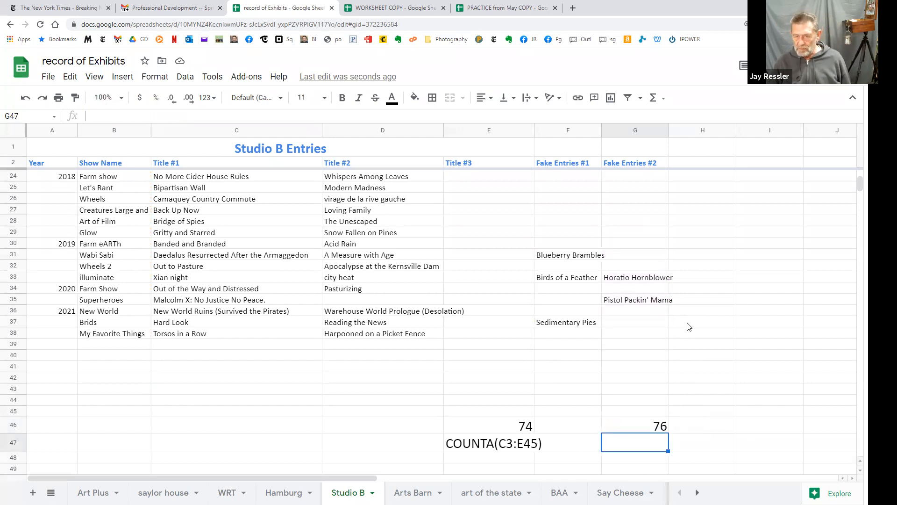
# - Try a test entry "Kit Kat Bars" in G7, check it against the COUNTA result in G46, and delete the entry
pyautogui.scroll(5, 690, 327)
pyautogui.click(621, 224)
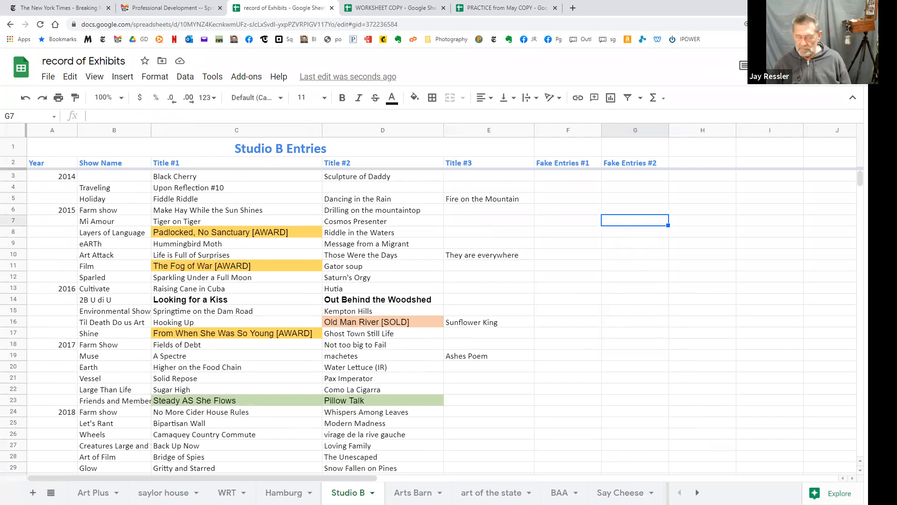
pyautogui.write('Kit Kat Bars')
pyautogui.press('Return')
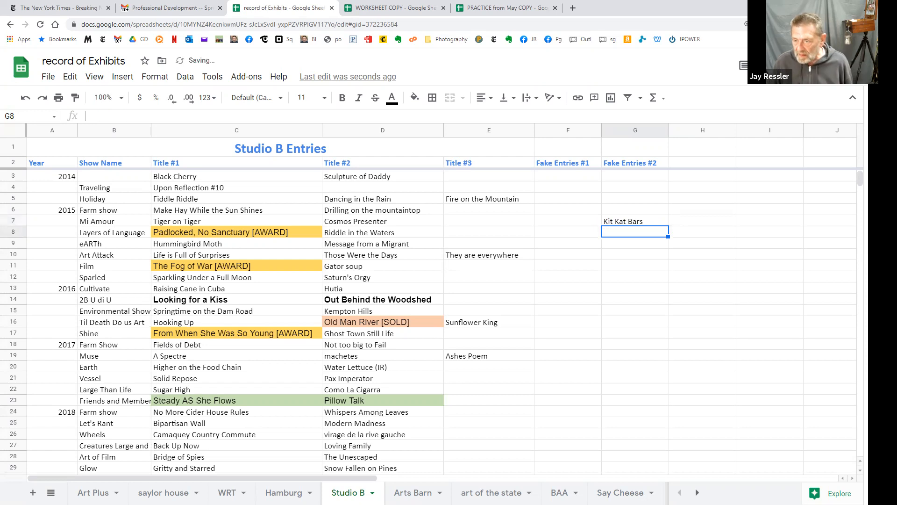
pyautogui.scroll(-10, 638, 355)
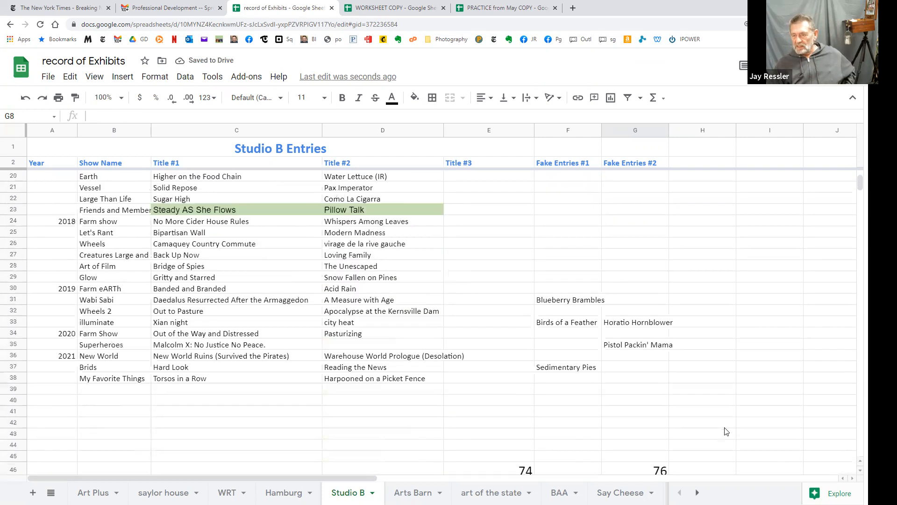
pyautogui.scroll(10, 727, 430)
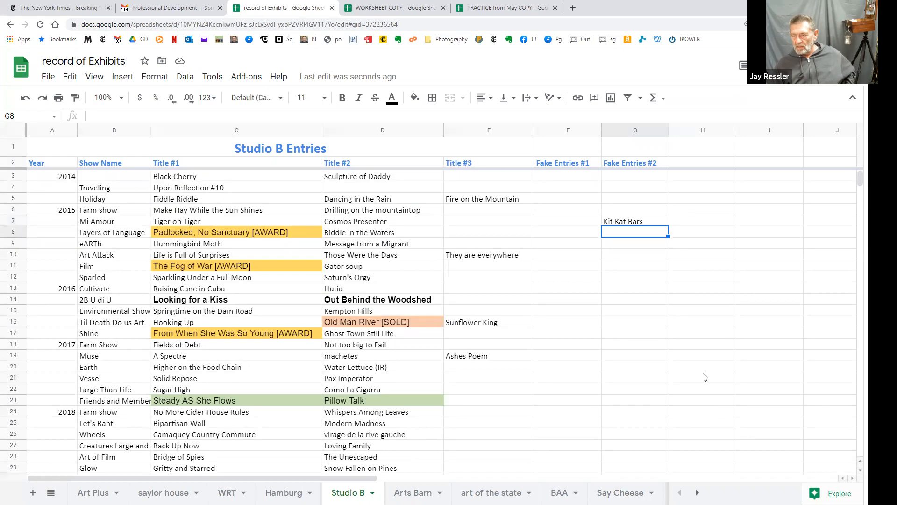
pyautogui.click(616, 220)
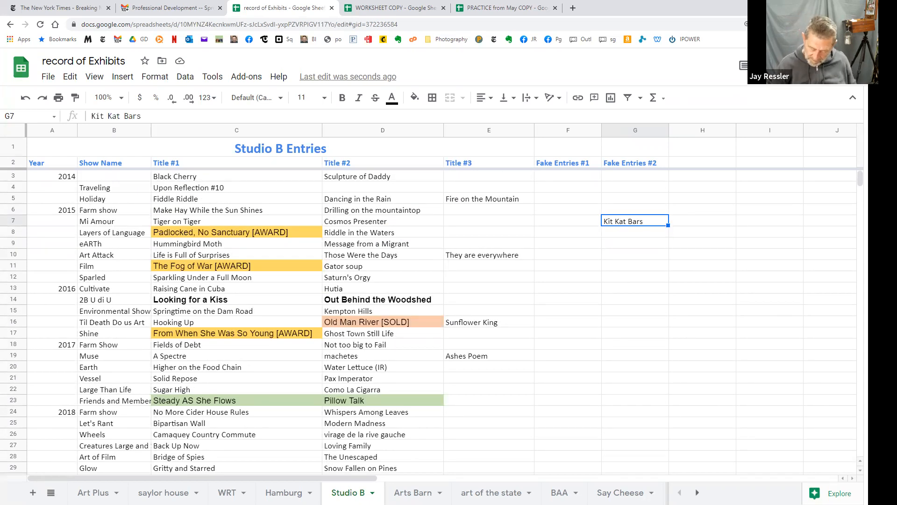
pyautogui.press('Delete')
pyautogui.scroll(-5, 342, 423)
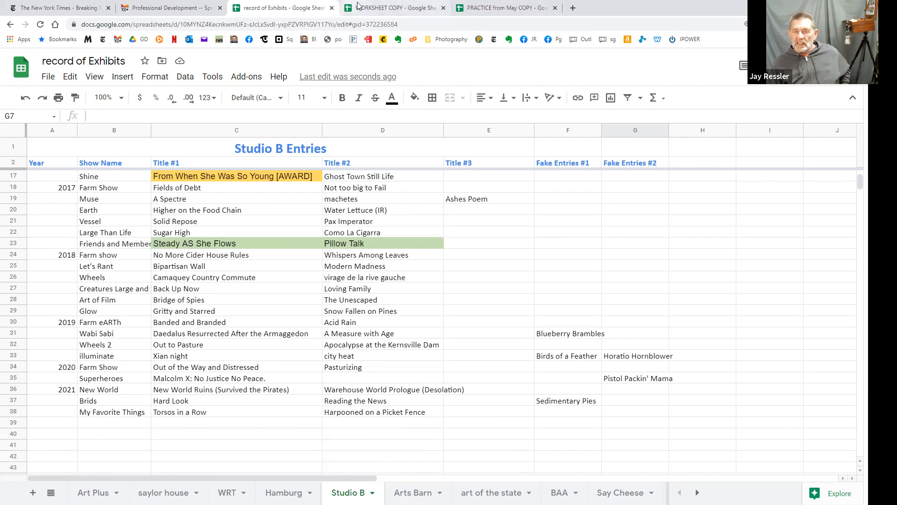
# - Switch to the PRACTICE from May COPY spreadsheet and check the Gallery Sales formula in C3 of the Report sheet
pyautogui.click(384, 9)
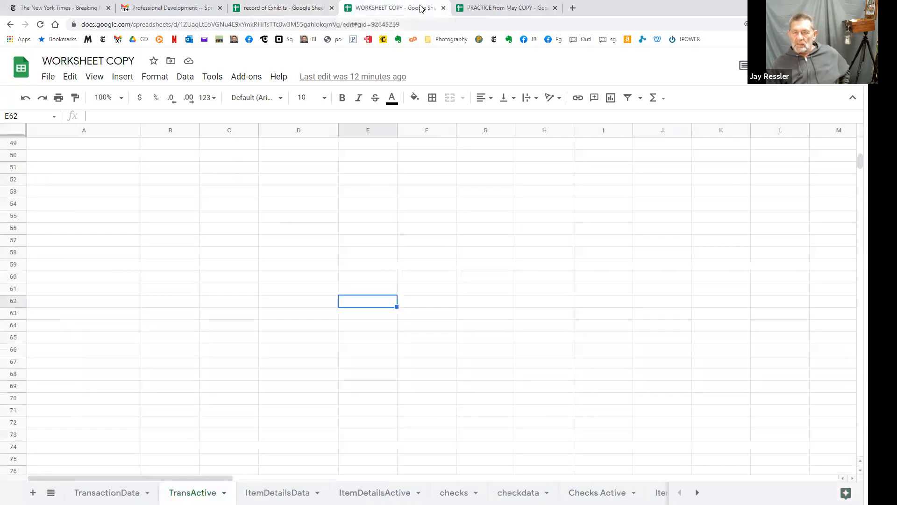
pyautogui.click(492, 8)
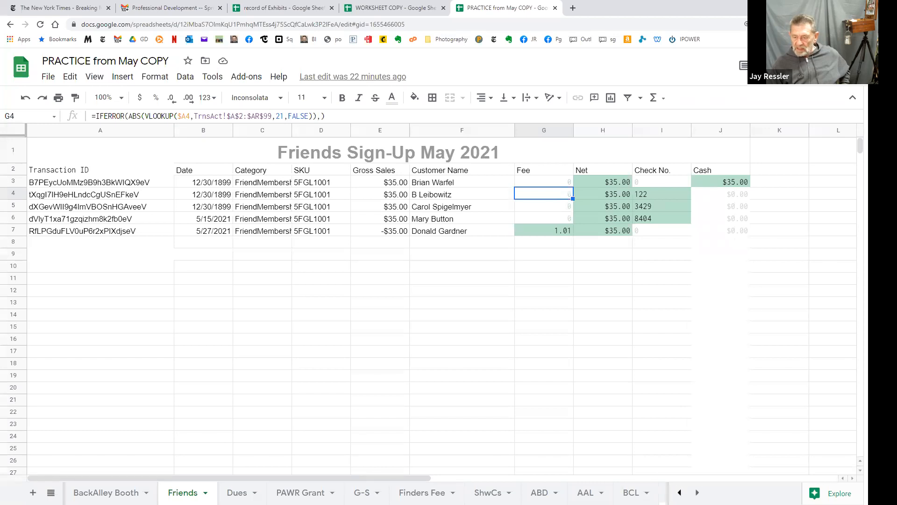
pyautogui.click(679, 492)
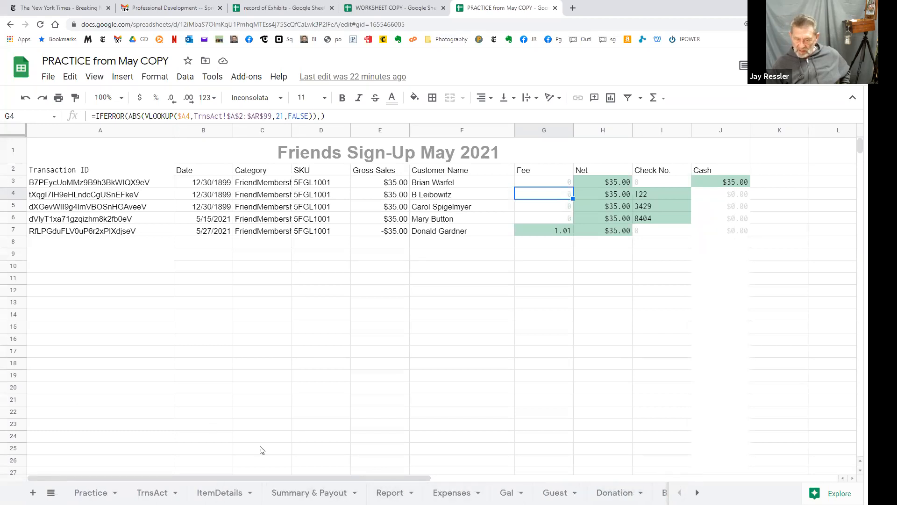
pyautogui.click(390, 492)
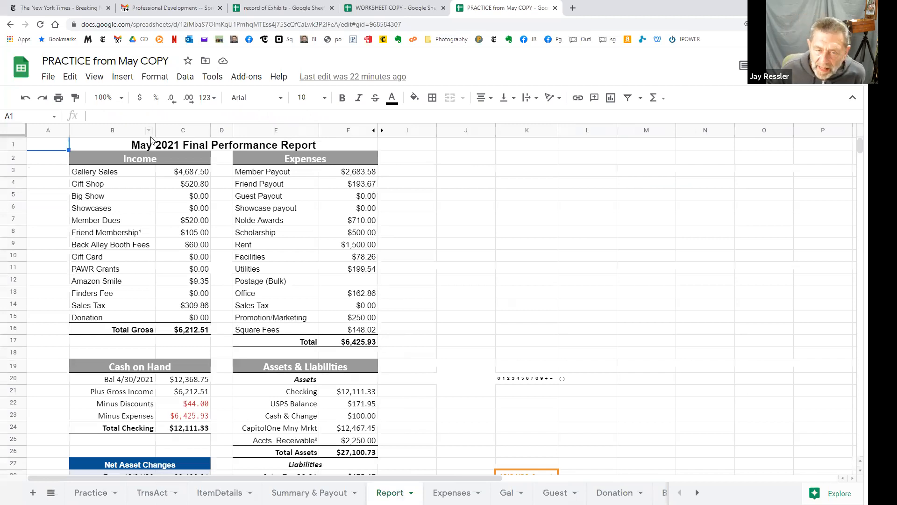
pyautogui.click(191, 172)
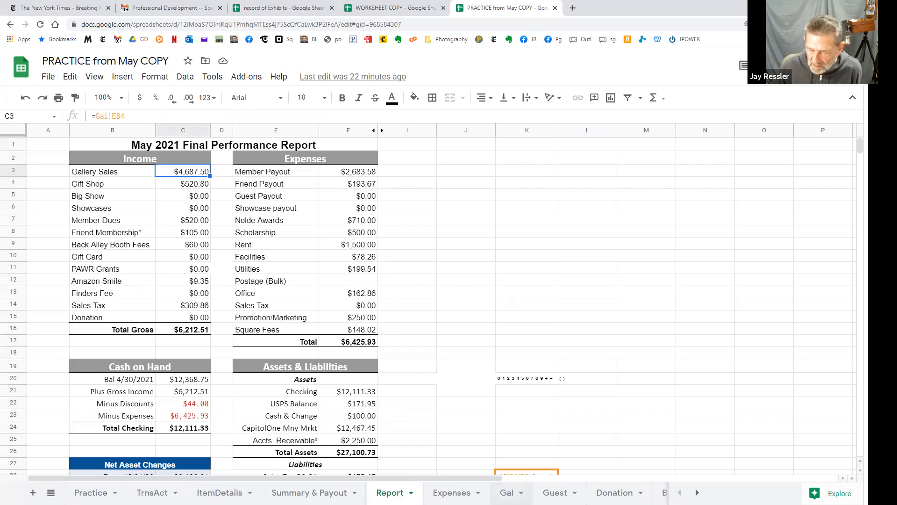
# - Examine the query formula in A1 of the Gal sheet, which pulls its rows from ItemDetails, and review the listed sales
pyautogui.click(507, 492)
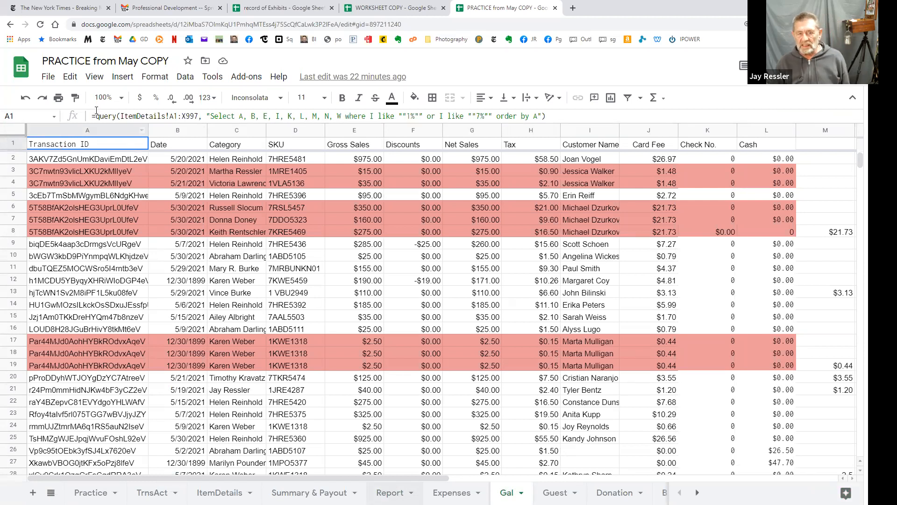
pyautogui.click(145, 117)
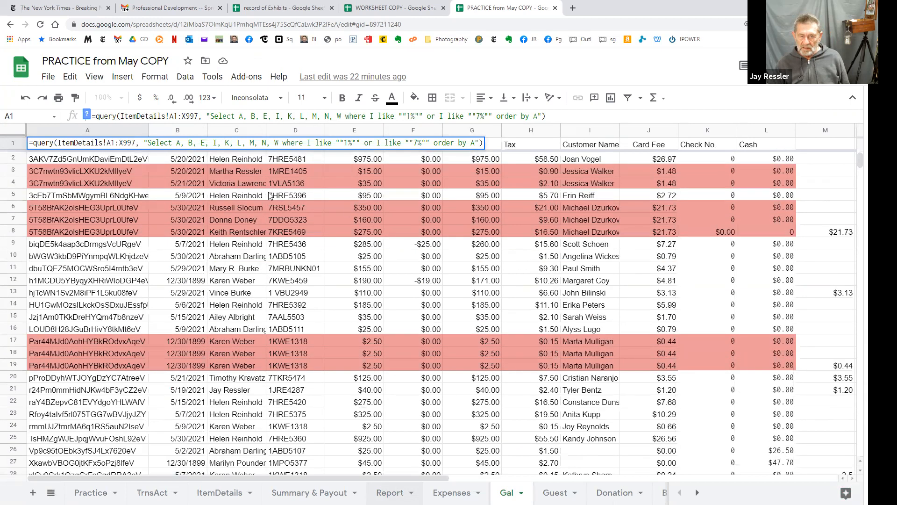
pyautogui.click(626, 119)
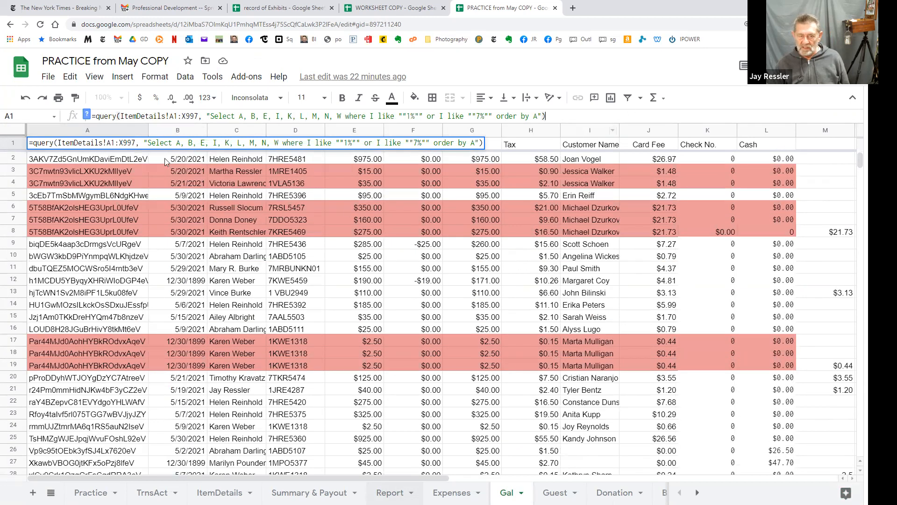
pyautogui.click(52, 144)
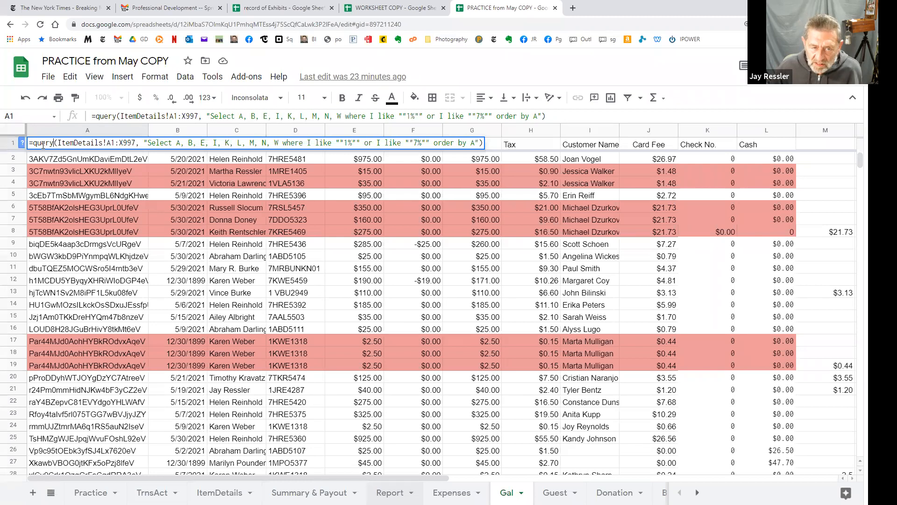
pyautogui.press('Home')
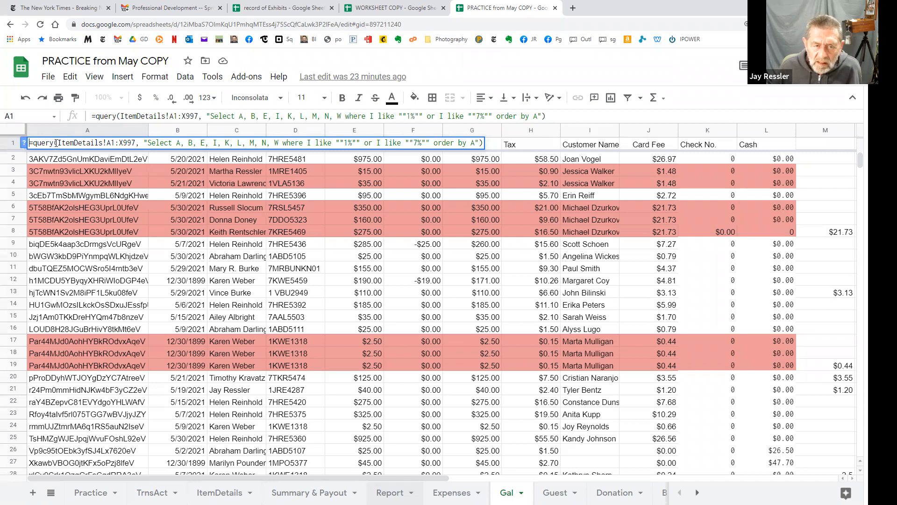
pyautogui.scroll(-5, 318, 367)
pyautogui.scroll(2, 300, 367)
pyautogui.scroll(3, 298, 367)
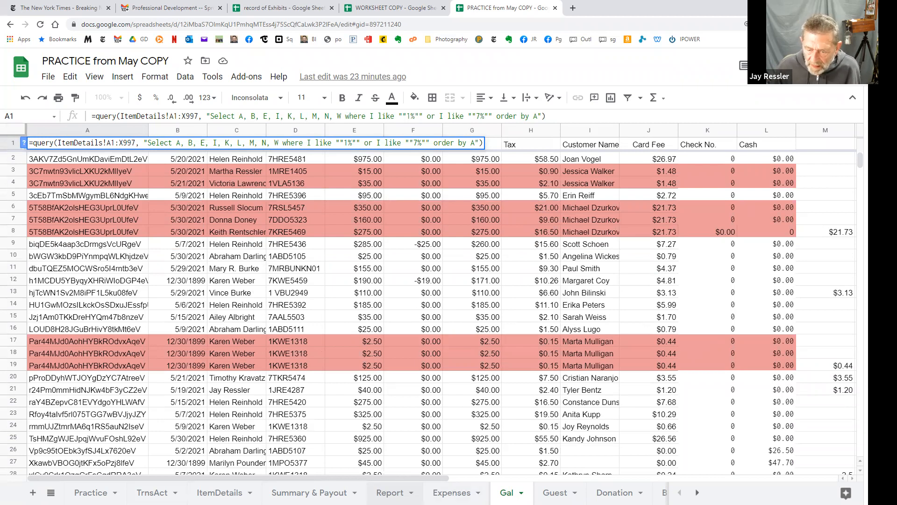
# - Compare the Gal!E84 reference in C3 of the Report sheet with the source spreadsheet URL in C20's IMPORTRANGE formula
pyautogui.click(390, 492)
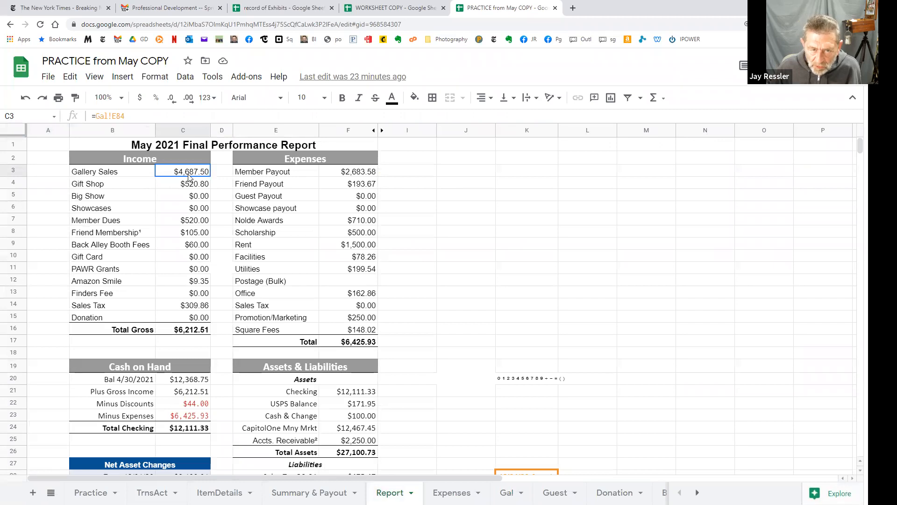
pyautogui.click(145, 115)
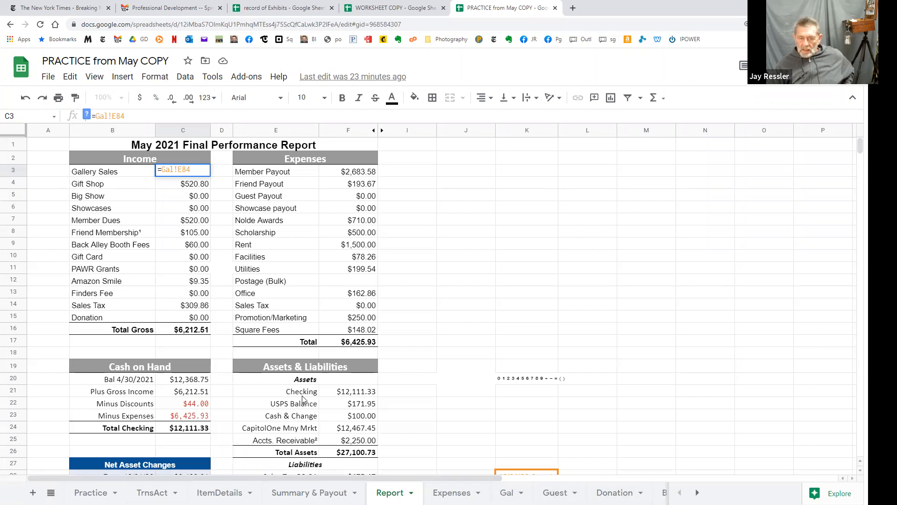
pyautogui.click(188, 382)
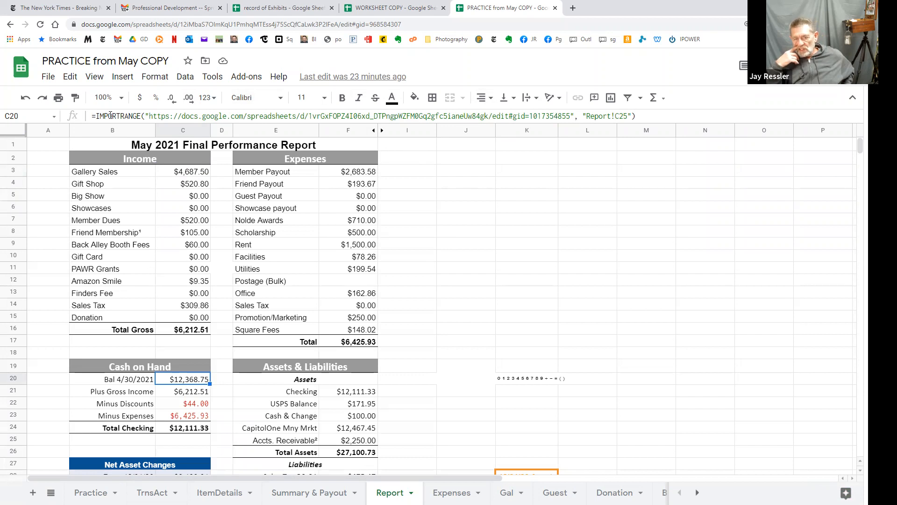
pyautogui.click(148, 115)
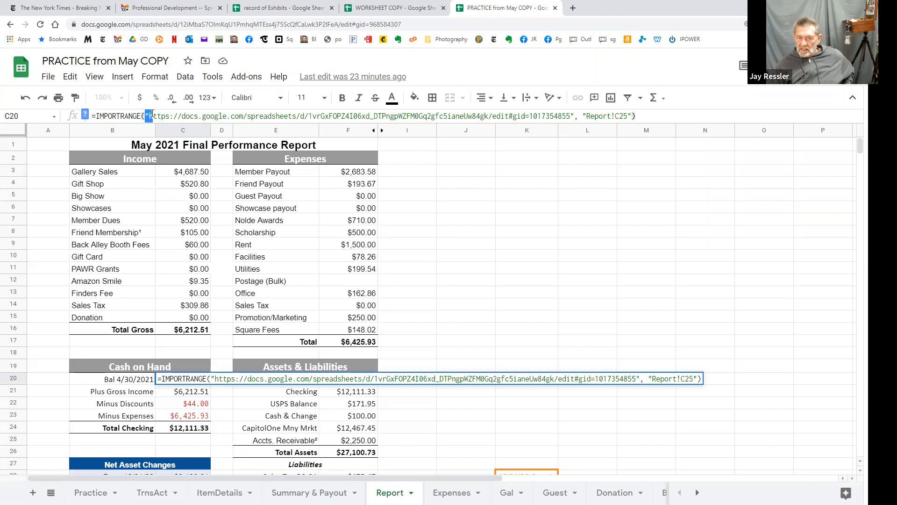
pyautogui.click(149, 116)
pyautogui.moveTo(149, 116); pyautogui.dragTo(571, 129)
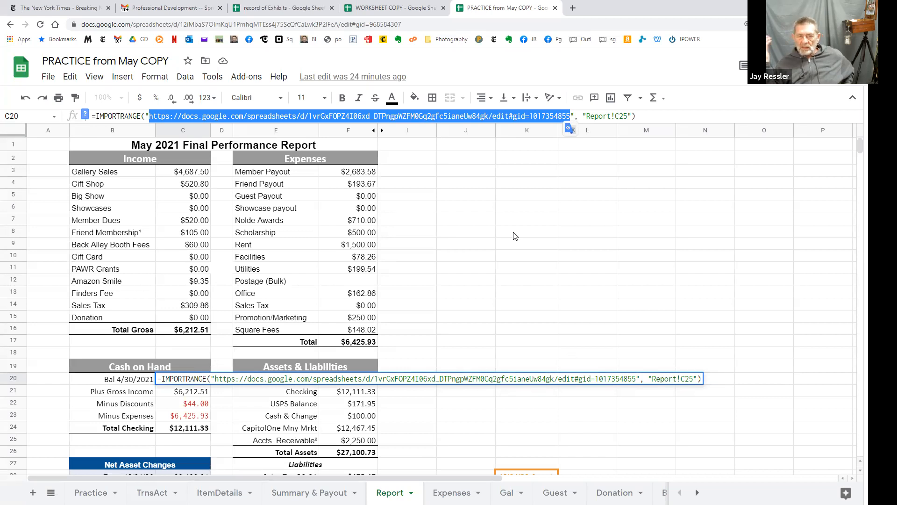
pyautogui.click(452, 231)
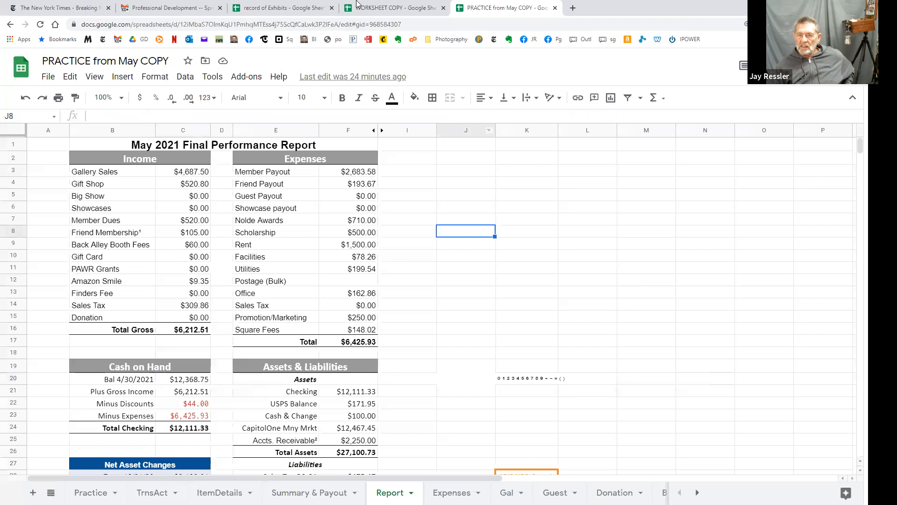
# - Compare this spreadsheet's web address and the C3 formula with the source URL and Report!C25 argument of the IMPORTRANGE in C20
pyautogui.hotkey('ctrl', 'l')
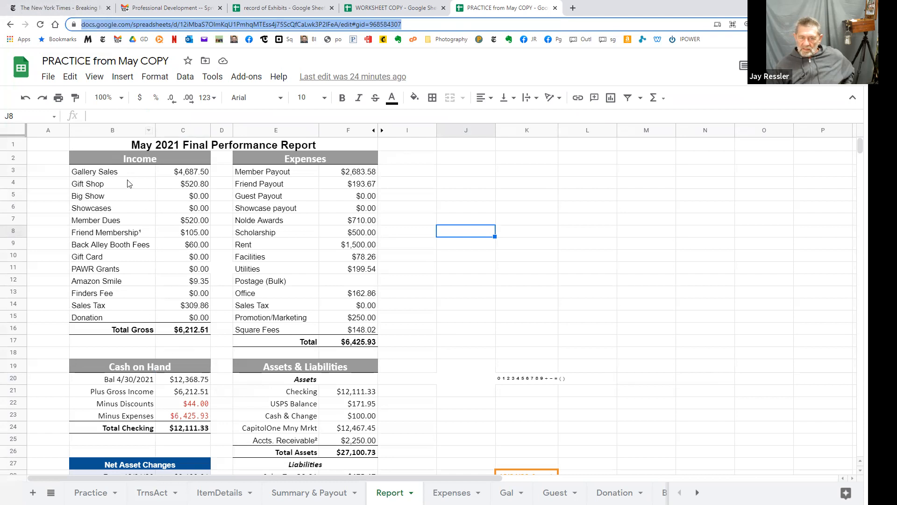
pyautogui.click(172, 176)
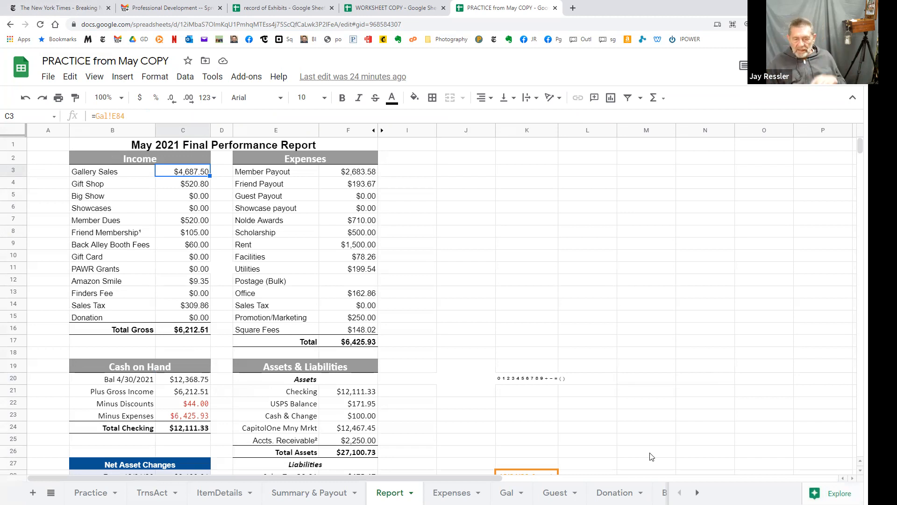
pyautogui.click(195, 379)
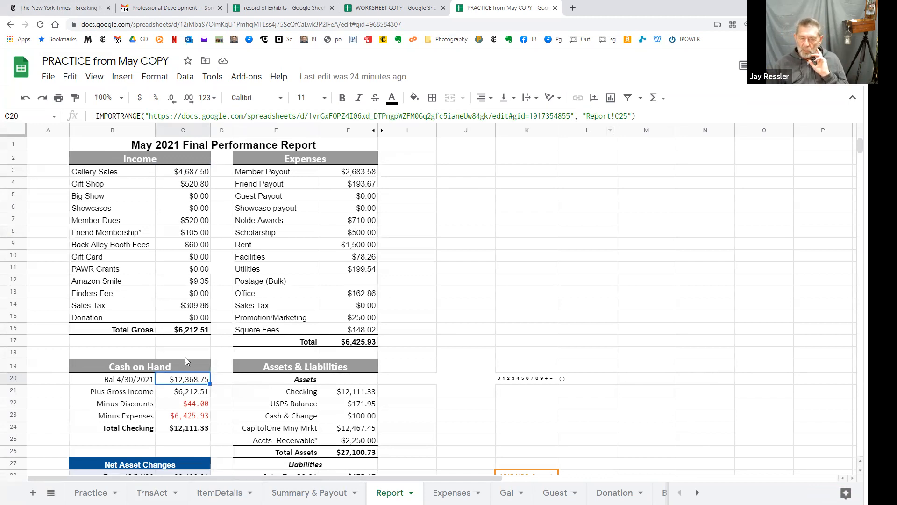
pyautogui.moveTo(150, 115); pyautogui.dragTo(571, 116)
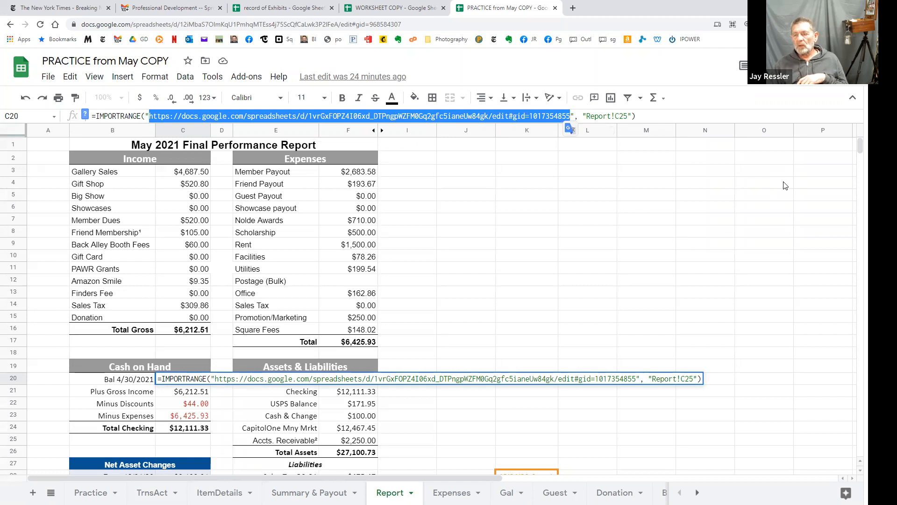
pyautogui.click(598, 115)
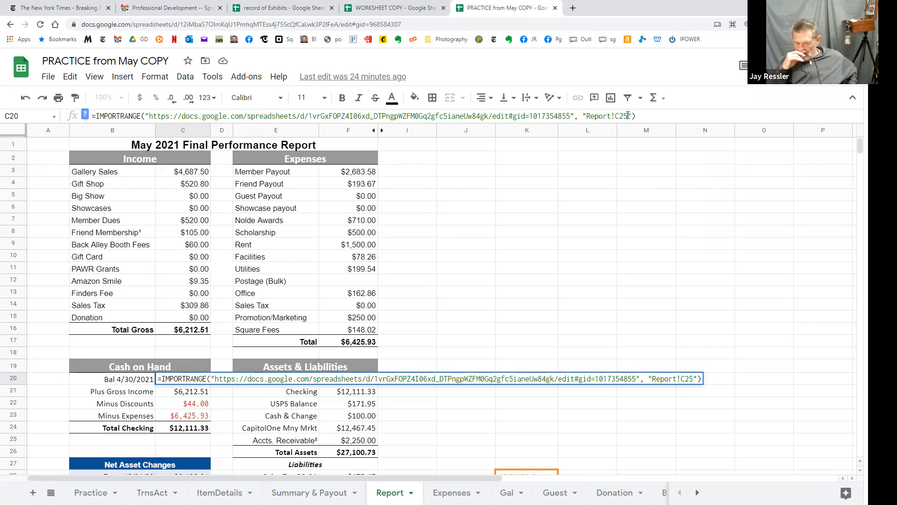
pyautogui.press('Return')
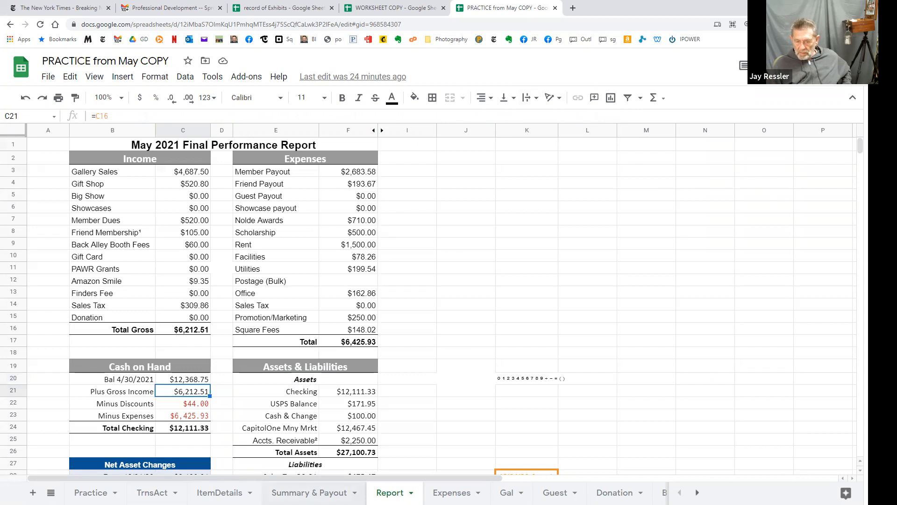
# - Open the Summary & Payout sheet and look over the May 2021 Final Gallery Sales table
pyautogui.click(309, 492)
pyautogui.scroll(-5, 565, 291)
pyautogui.scroll(5, 540, 291)
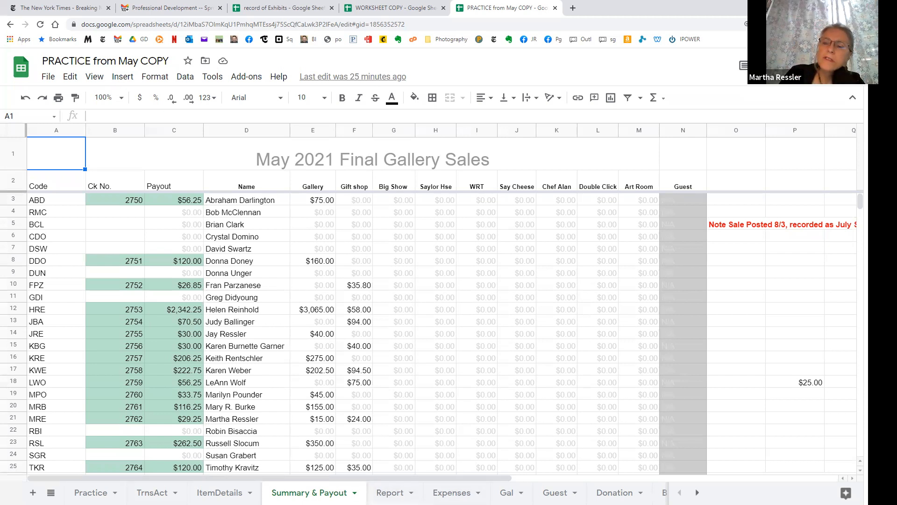
# - Return to the Report sheet and examine the source URL and Report!C25 argument in C20's IMPORTRANGE formula
pyautogui.click(389, 493)
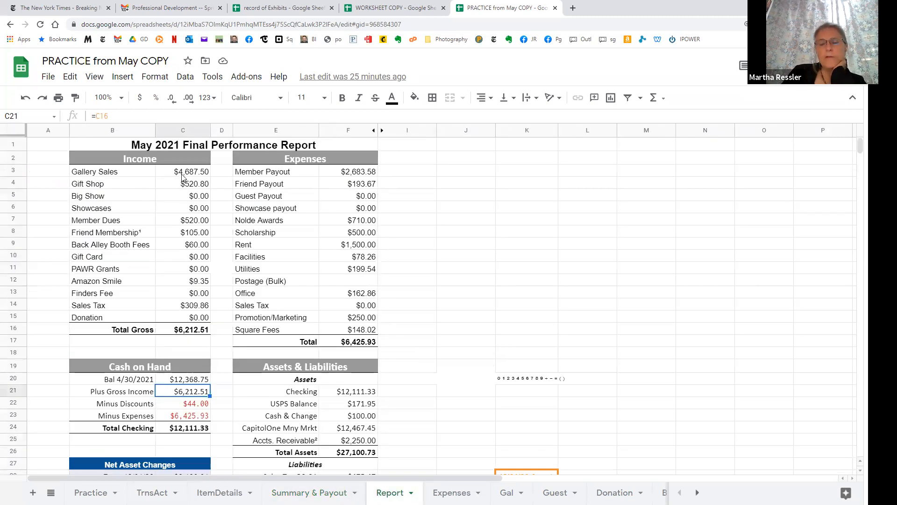
pyautogui.click(190, 380)
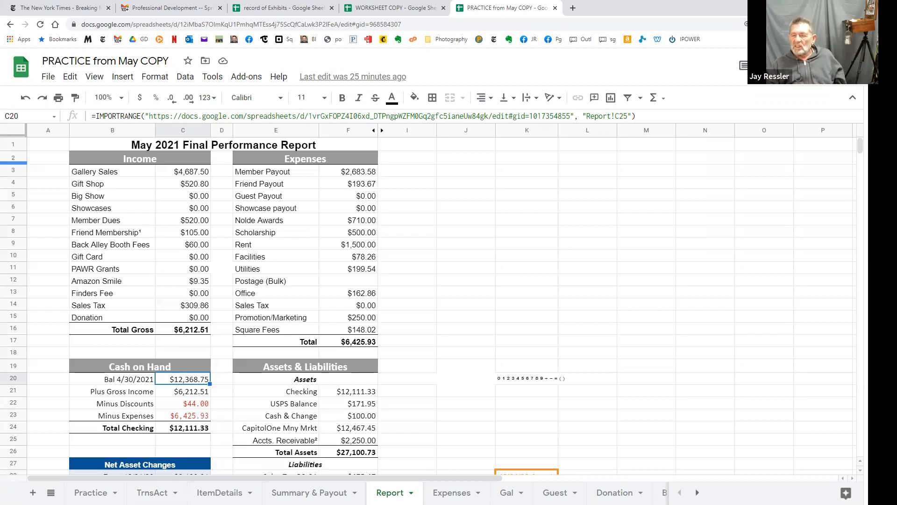
pyautogui.click(624, 117)
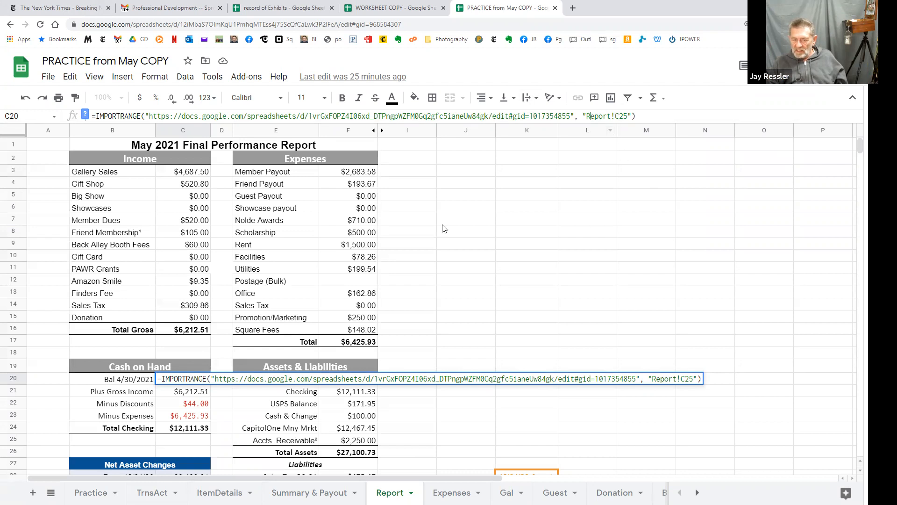
pyautogui.scroll(-1, 618, 395)
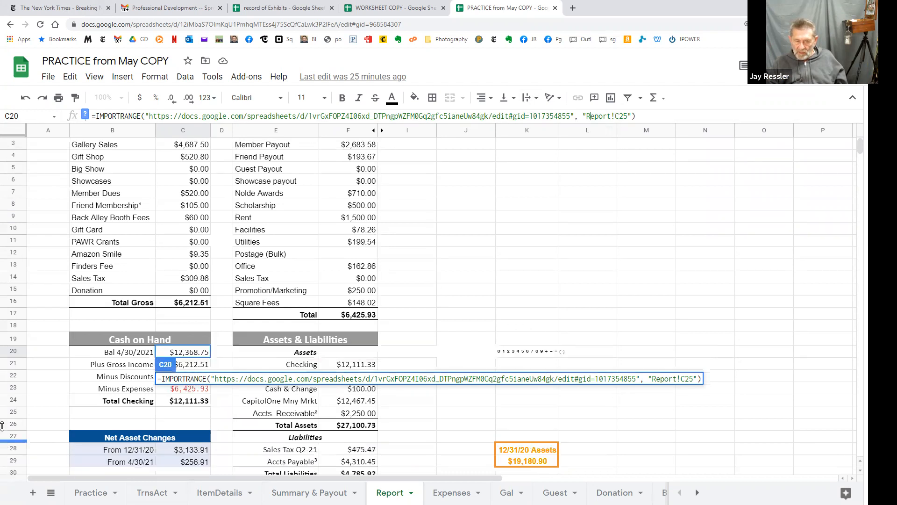
# - Examine the Total Checking formula in C24, look over the rest of the report, and return to the opening balance in C20
pyautogui.click(184, 406)
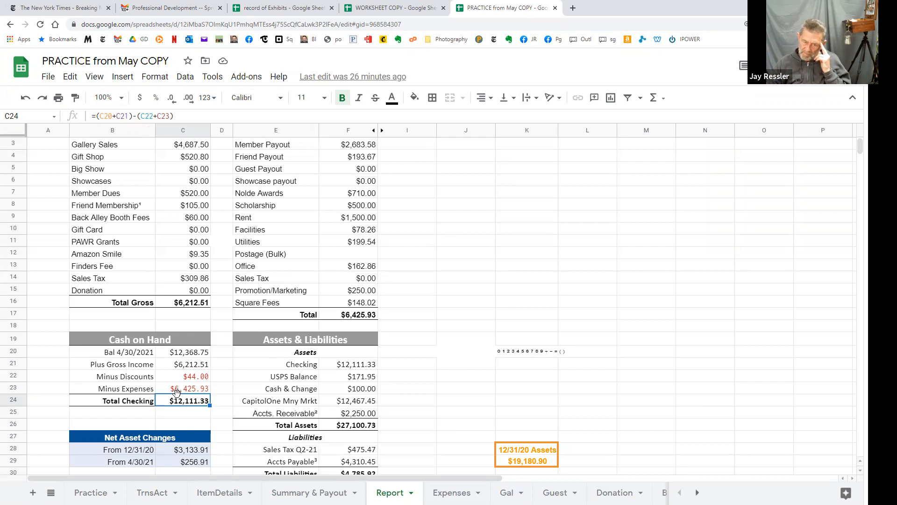
pyautogui.scroll(-2, 261, 450)
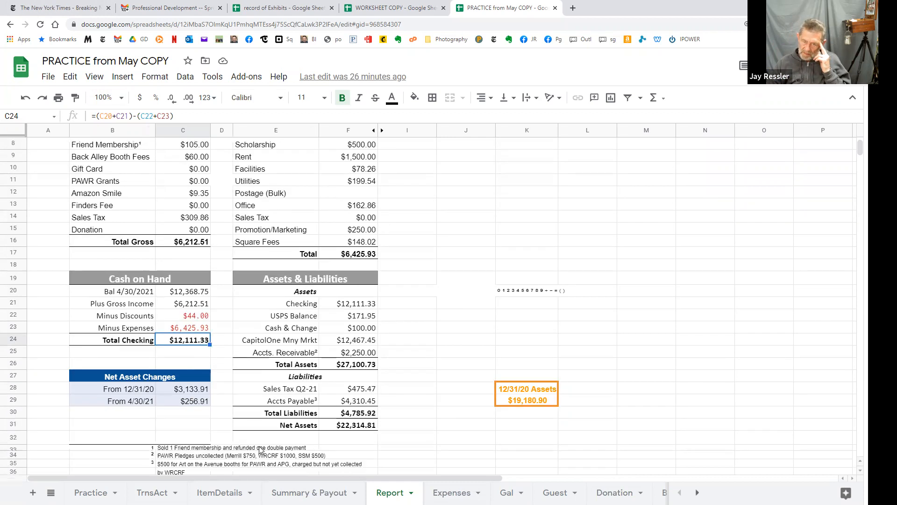
pyautogui.scroll(3, 261, 450)
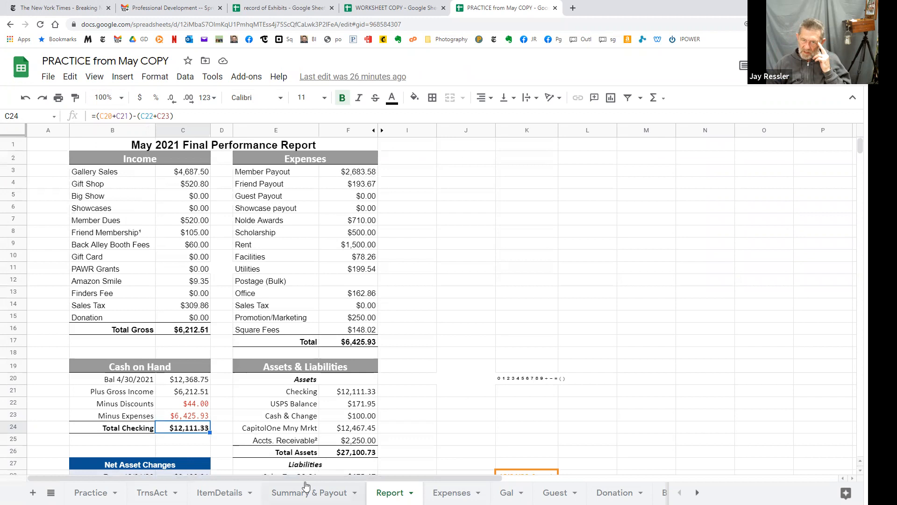
pyautogui.click(186, 381)
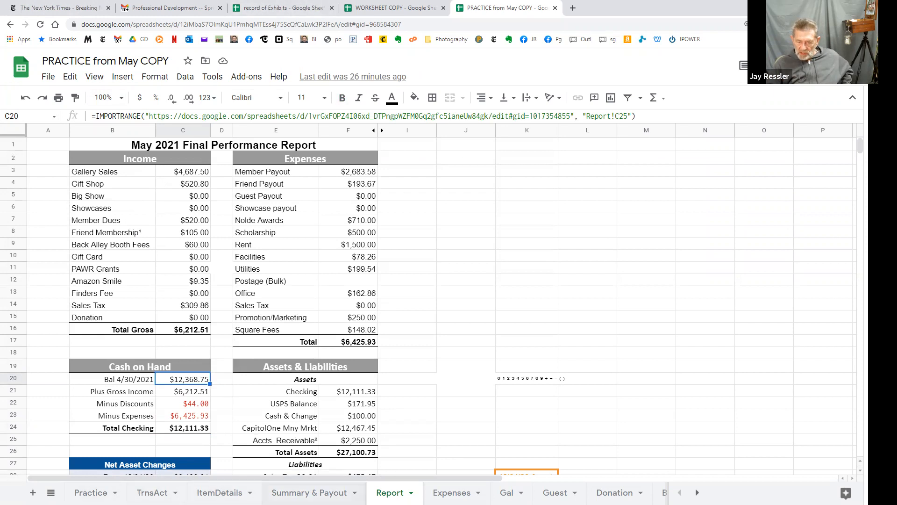
# - Find the HRE code in A12 of Summary & Payout and examine the query formula in A4 of the matching HRE sheet
pyautogui.click(309, 492)
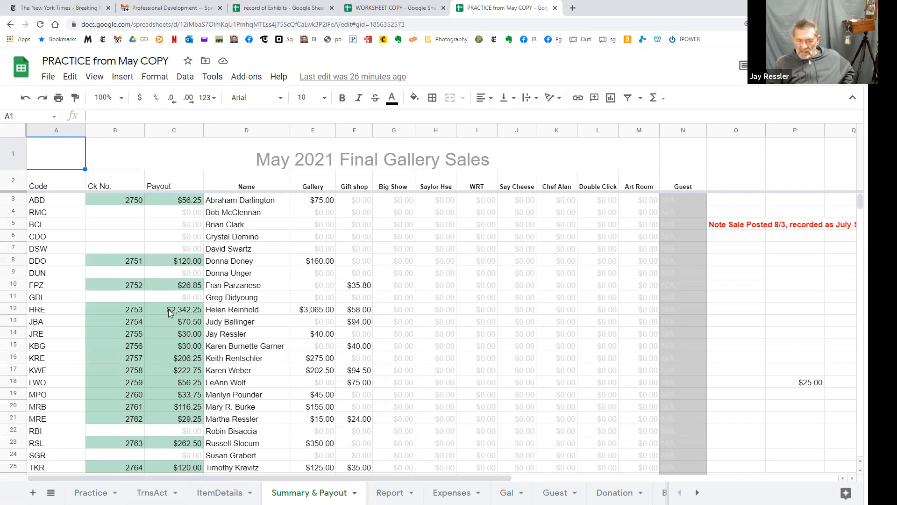
pyautogui.click(38, 310)
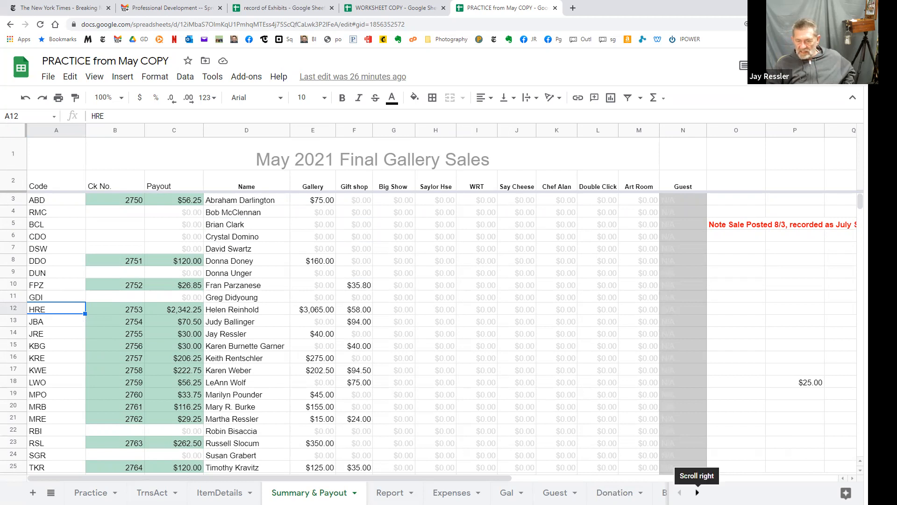
pyautogui.click(697, 492)
pyautogui.click(697, 492)
pyautogui.click(697, 492)
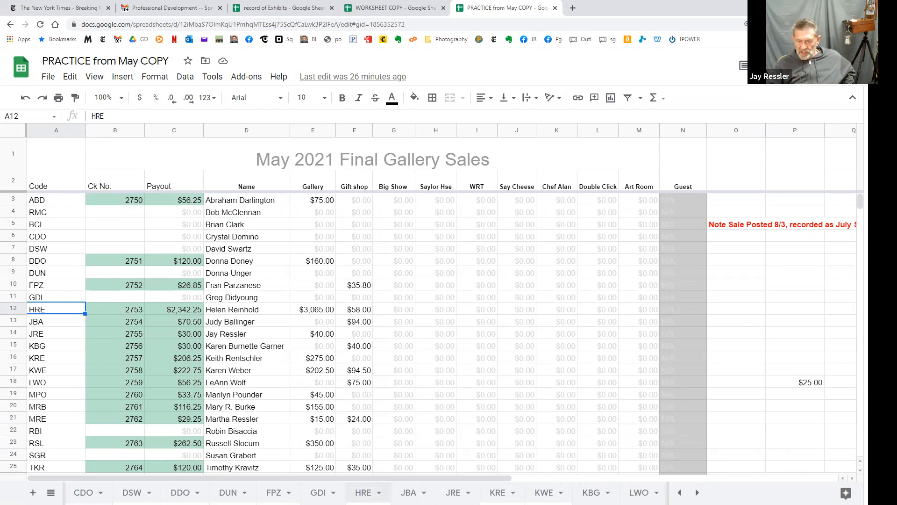
pyautogui.click(363, 492)
pyautogui.scroll(-2, 470, 410)
pyautogui.scroll(3, 470, 410)
pyautogui.scroll(-2, 470, 412)
pyautogui.scroll(2, 470, 413)
pyautogui.click(39, 183)
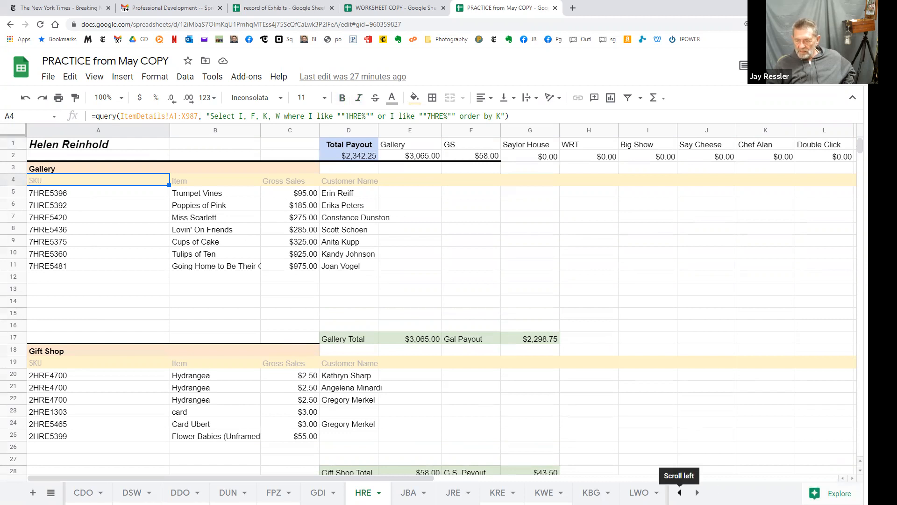
# - Return to Summary & Payout and compare the INDIRECT formula in E12 with the sheet code it references in A12
pyautogui.click(679, 492)
pyautogui.click(680, 492)
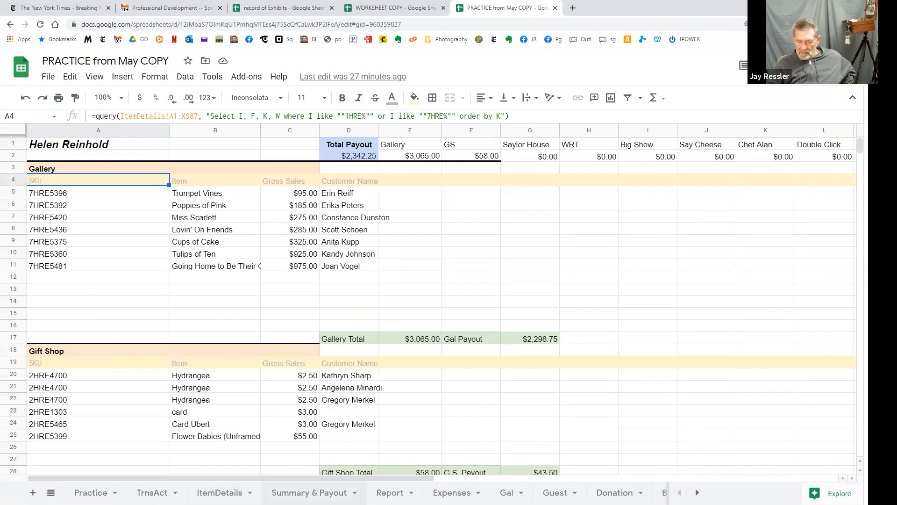
pyautogui.click(309, 492)
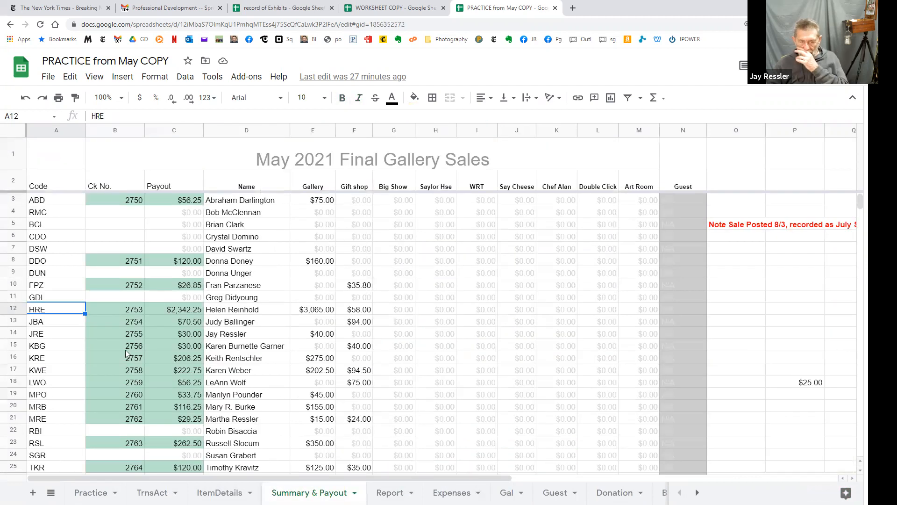
pyautogui.click(309, 312)
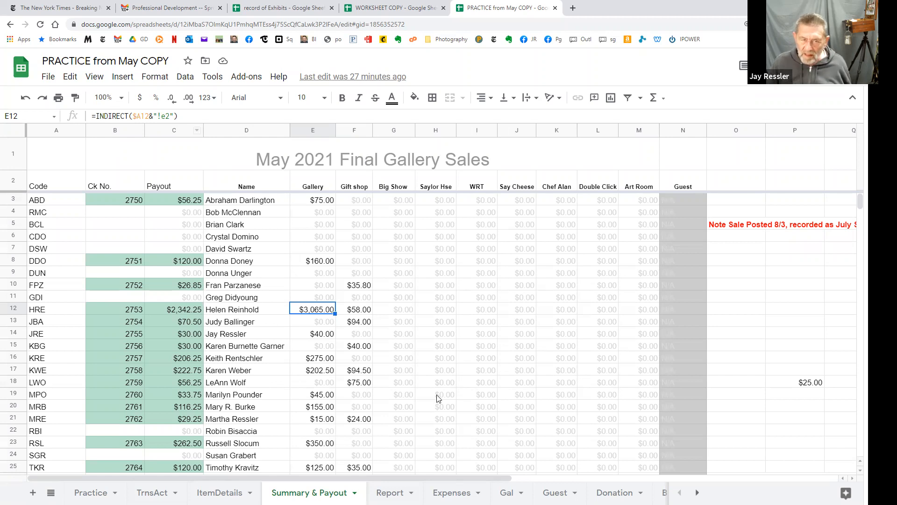
pyautogui.click(40, 312)
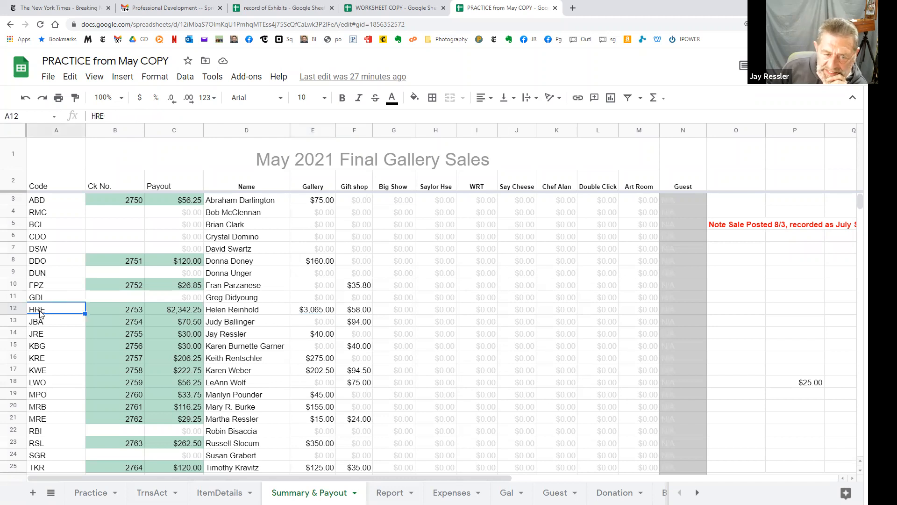
pyautogui.click(313, 308)
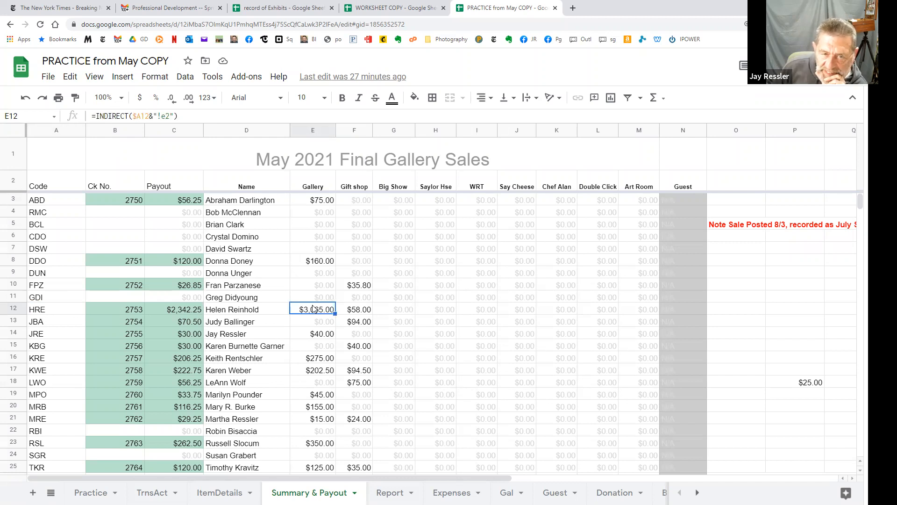
pyautogui.click(153, 116)
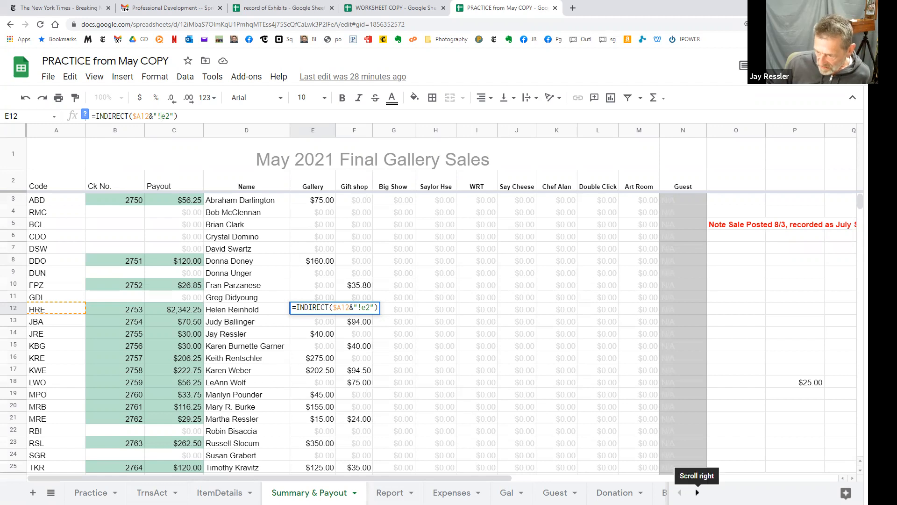
# - Trace the INDIRECT reference from E12 to the HRE sheet and examine the Gallery formula in its cell E2
pyautogui.click(698, 492)
pyautogui.click(697, 492)
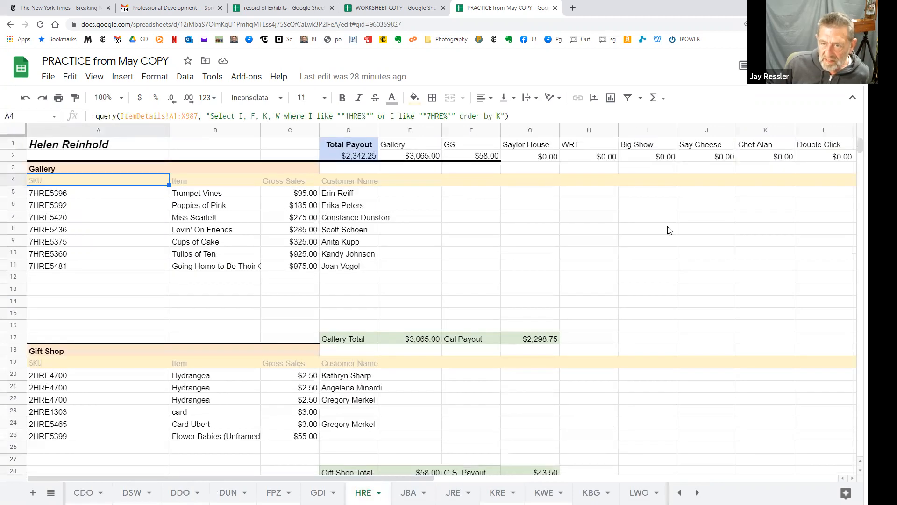
pyautogui.click(369, 491)
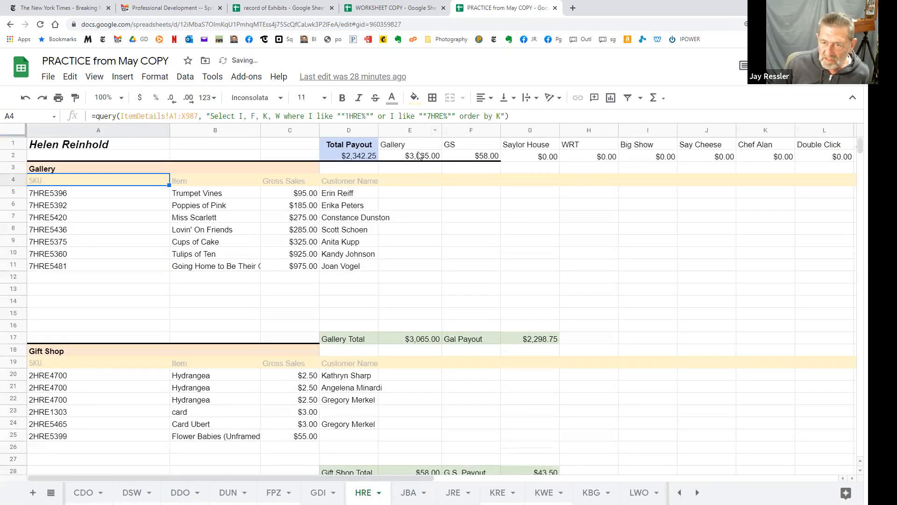
pyautogui.moveTo(420, 154); pyautogui.dragTo(411, 145)
pyautogui.click(499, 255)
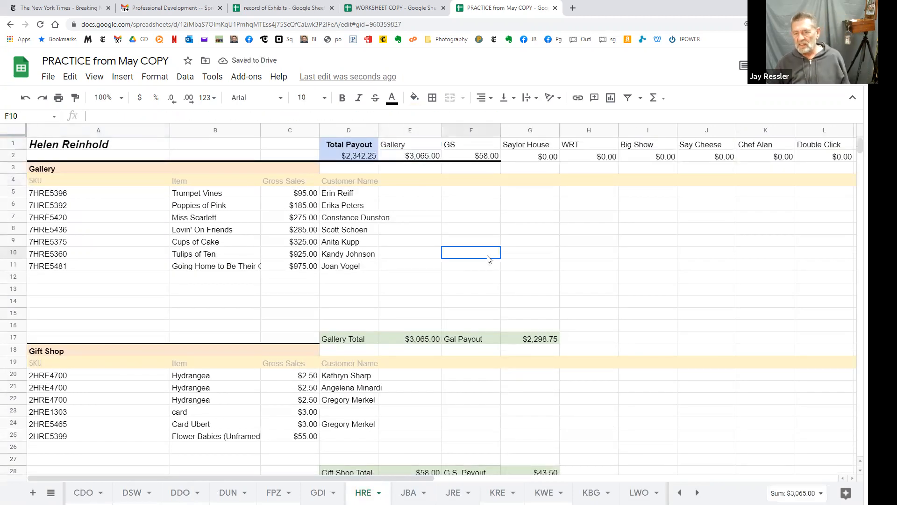
pyautogui.click(426, 154)
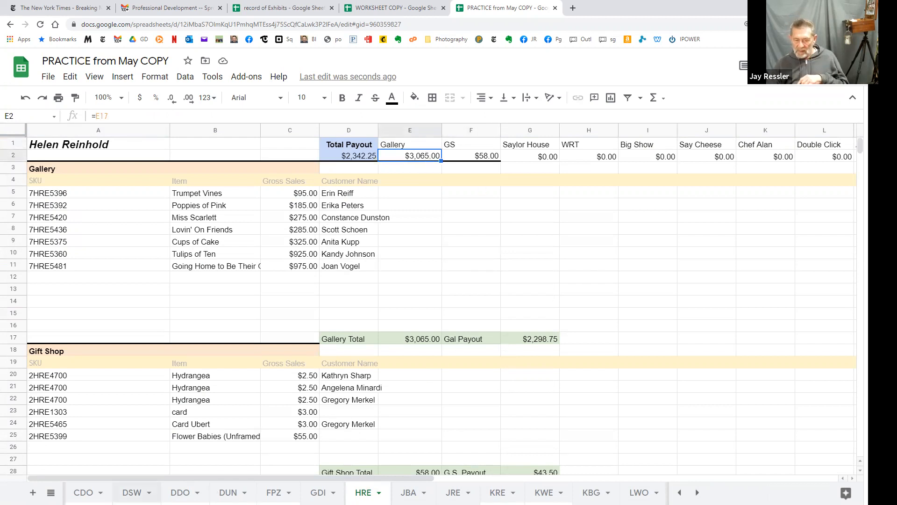
# - Return to Summary & Payout and check the INDIRECT formulas across row 12 from the Big Show to the Double Click column
pyautogui.click(680, 492)
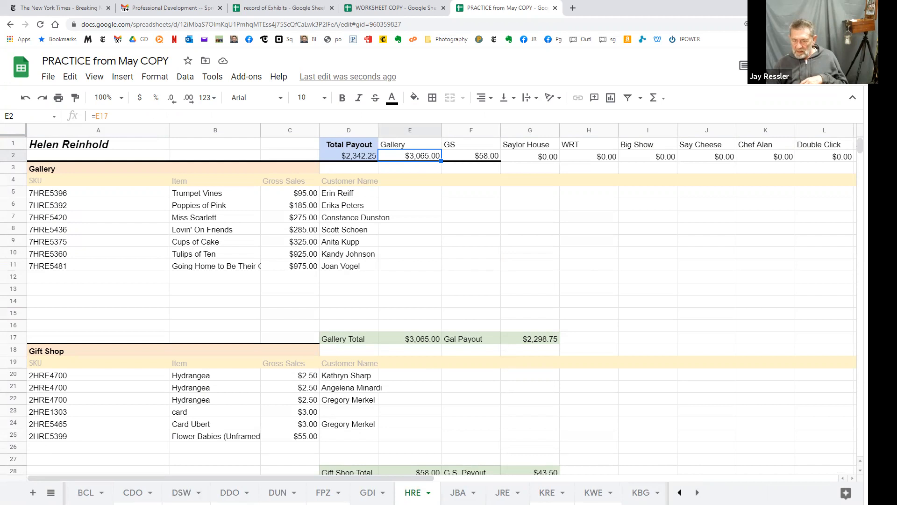
pyautogui.scroll(3, 416, 492)
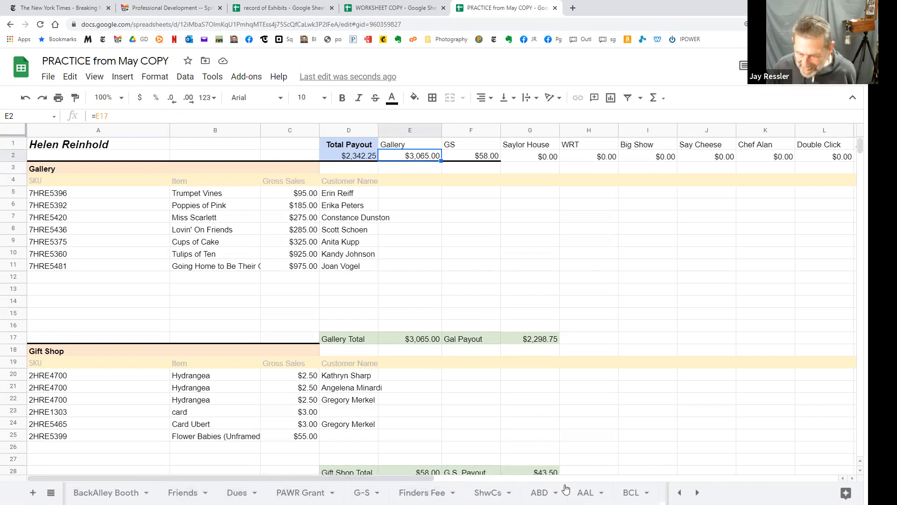
pyautogui.click(680, 492)
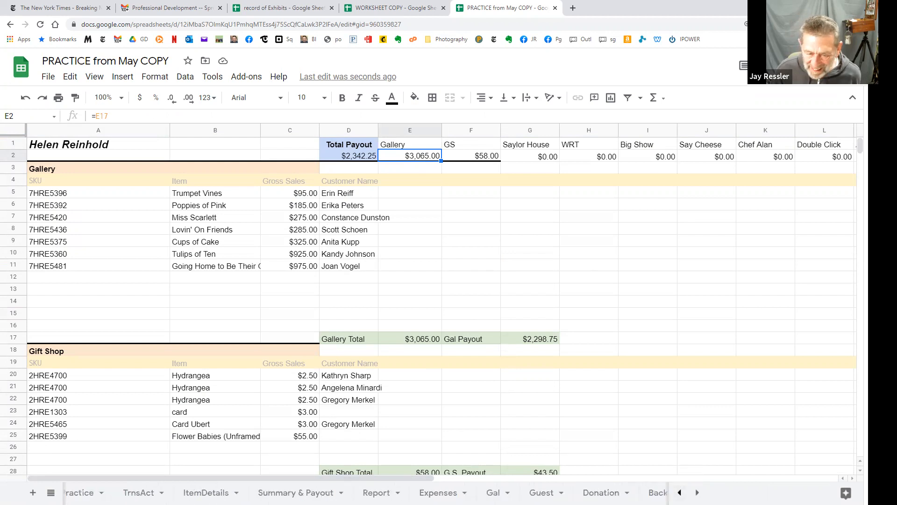
pyautogui.click(324, 483)
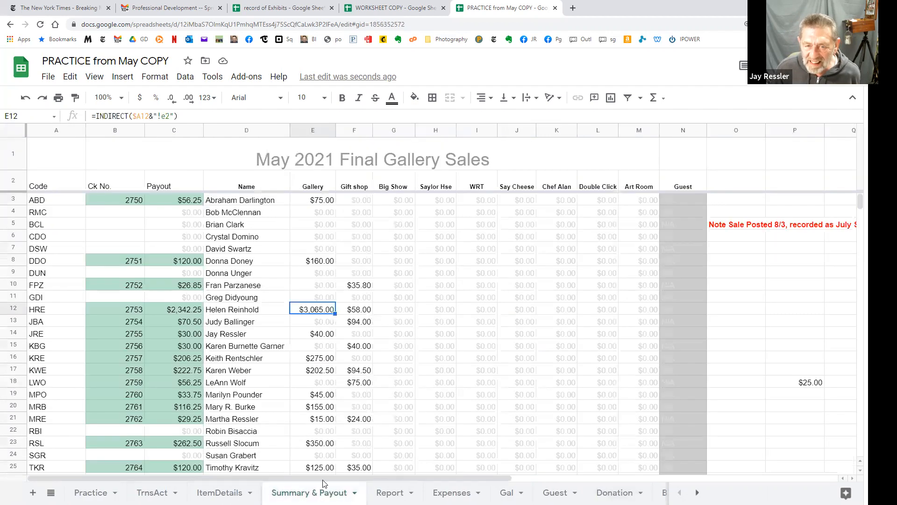
pyautogui.click(402, 308)
pyautogui.click(466, 308)
pyautogui.click(527, 311)
pyautogui.click(568, 310)
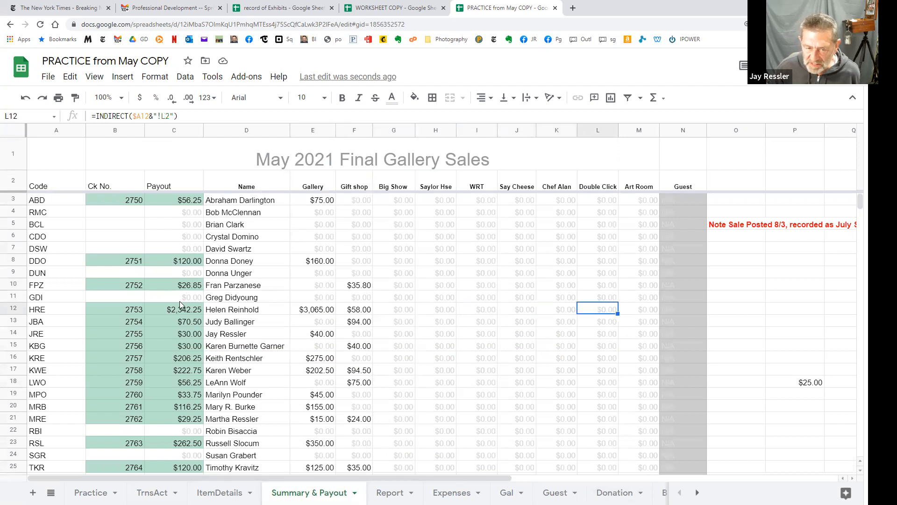
# - Examine the payout INDIRECT formula in C12 against the code in A12 and trace it to the Total Payout formula in D2 of the HRE sheet
pyautogui.click(41, 311)
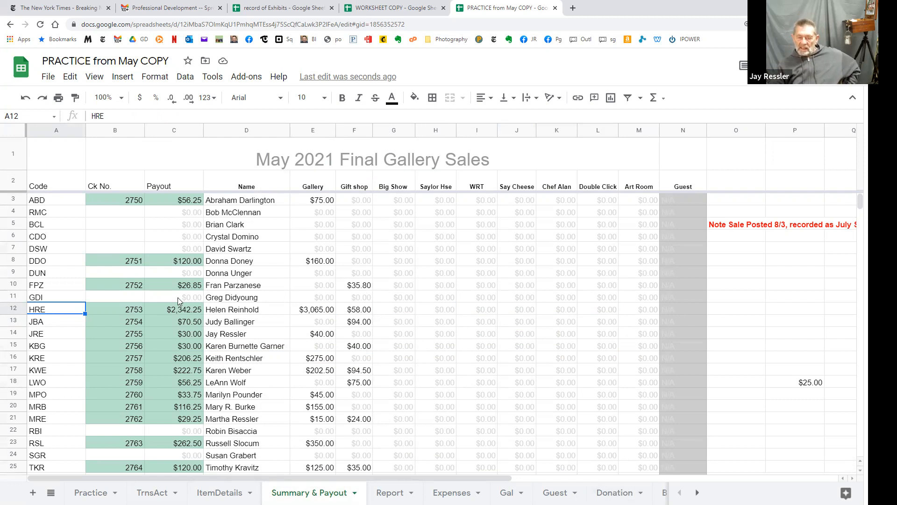
pyautogui.click(193, 310)
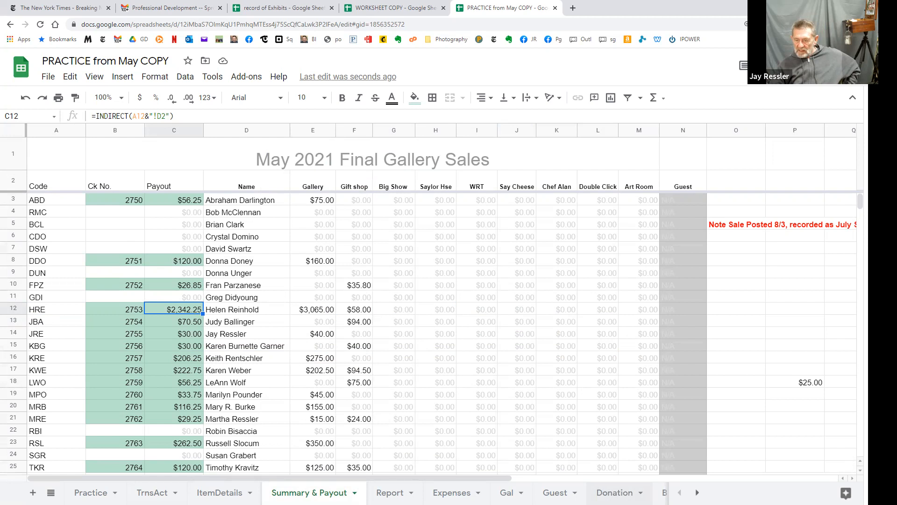
pyautogui.click(697, 492)
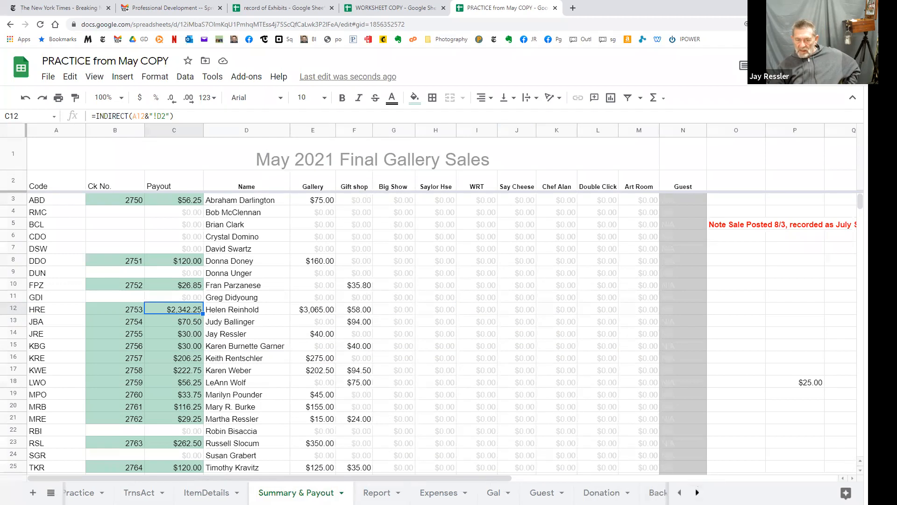
pyautogui.click(697, 492)
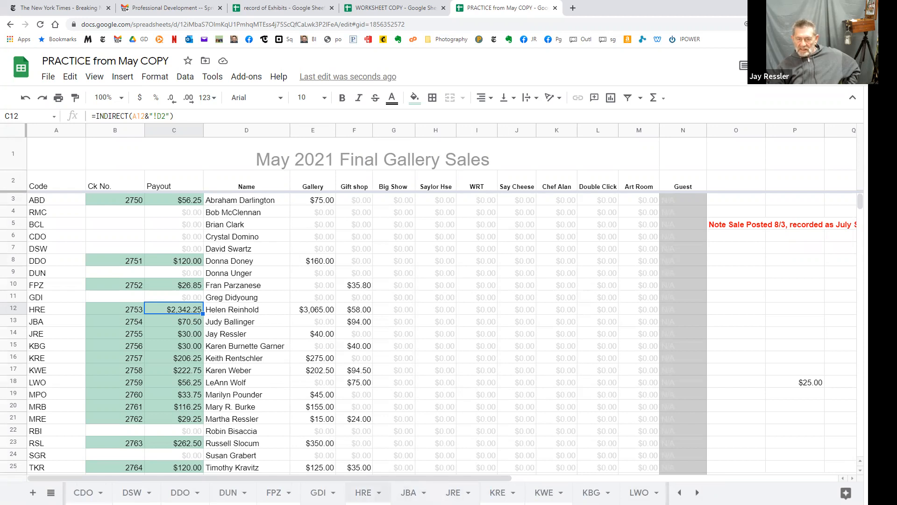
pyautogui.click(363, 493)
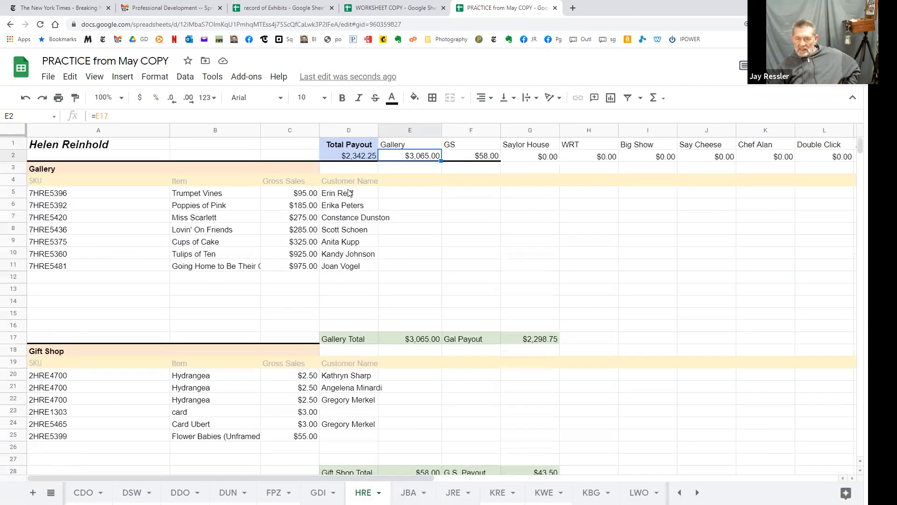
pyautogui.click(343, 159)
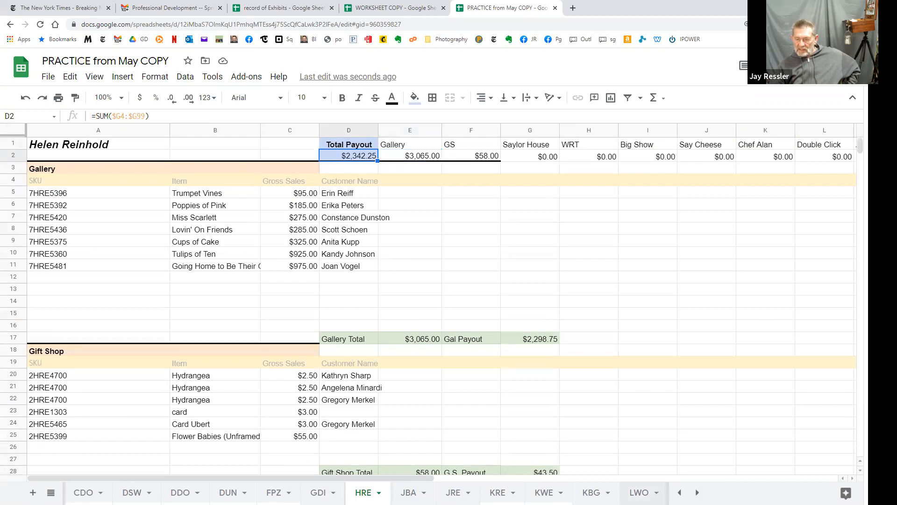
pyautogui.click(697, 492)
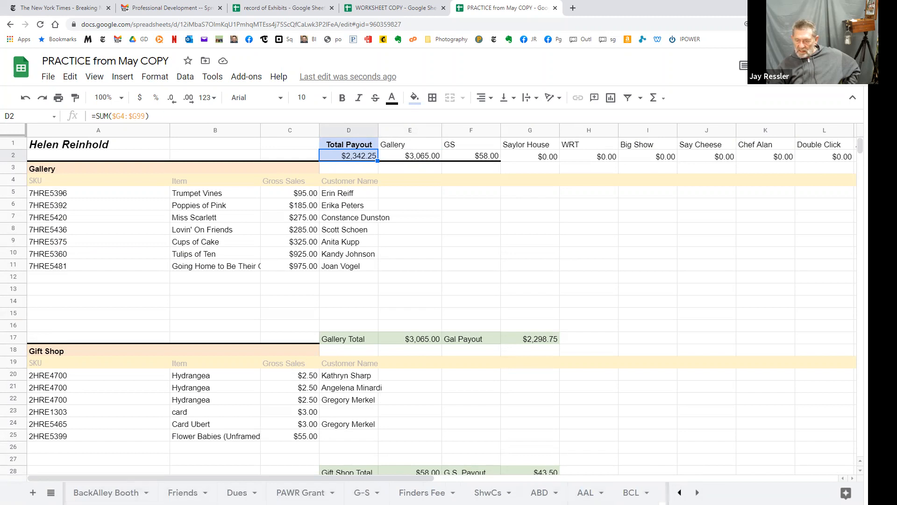
pyautogui.click(679, 492)
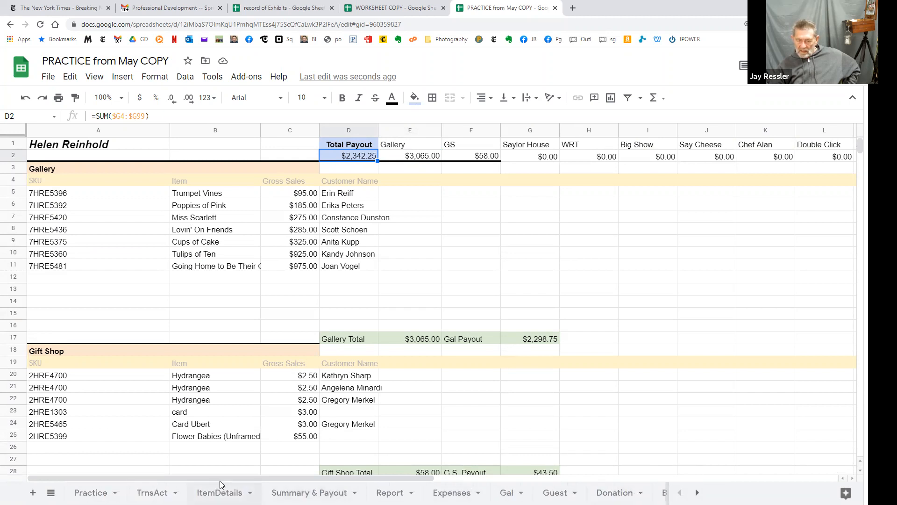
# - Return to Summary & Payout and compare the check number in B12 with the payout formulas in C12 and C11
pyautogui.click(337, 493)
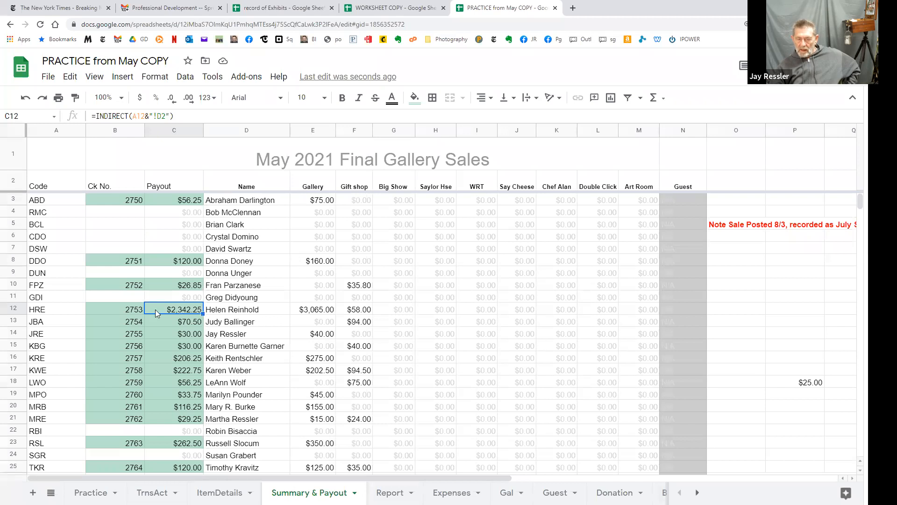
pyautogui.click(131, 313)
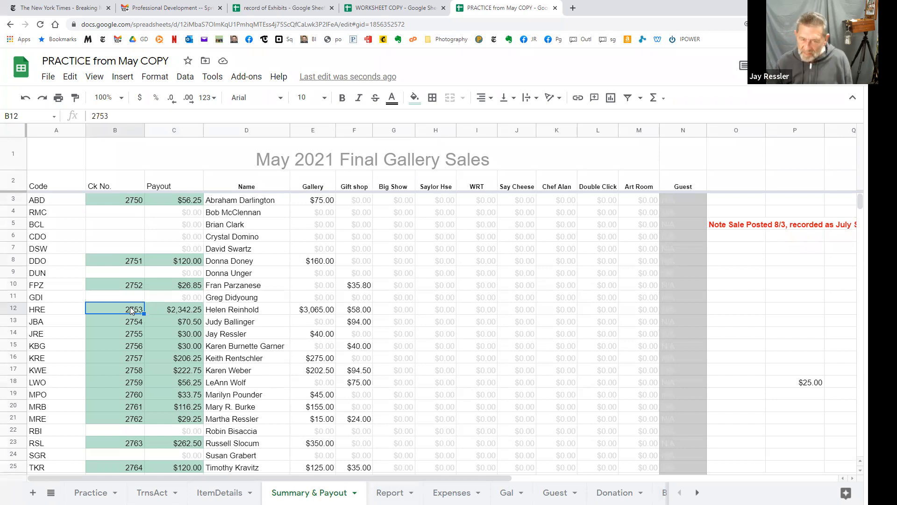
pyautogui.click(176, 310)
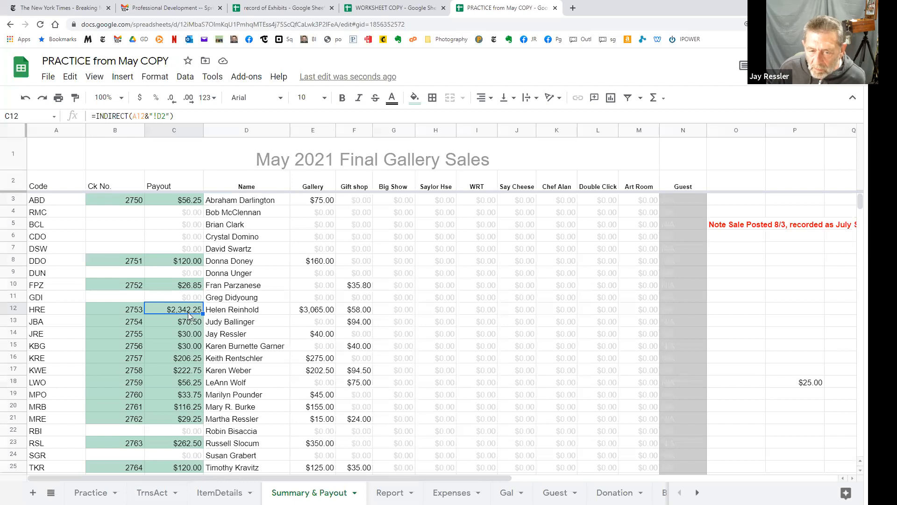
pyautogui.click(190, 298)
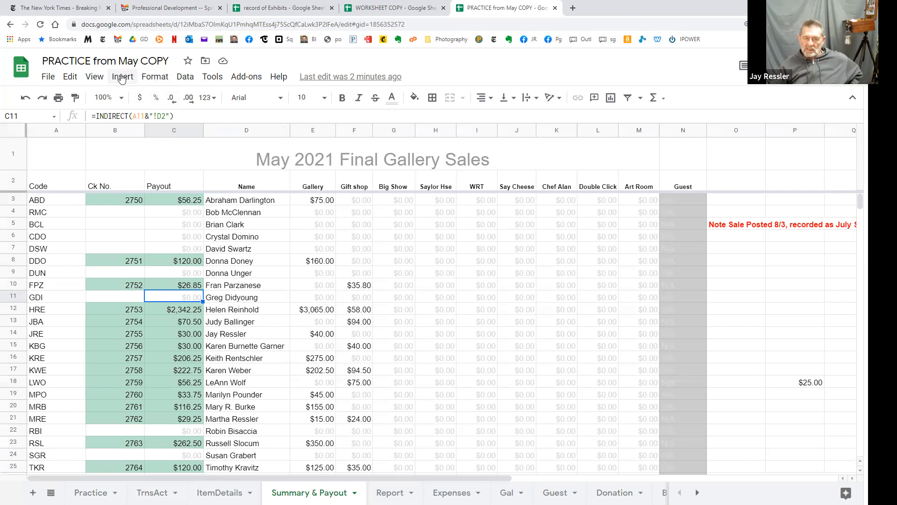
# - Examine the greater-than-0 conditional formatting rule that shades the payout cells in C3:C48
pyautogui.click(153, 77)
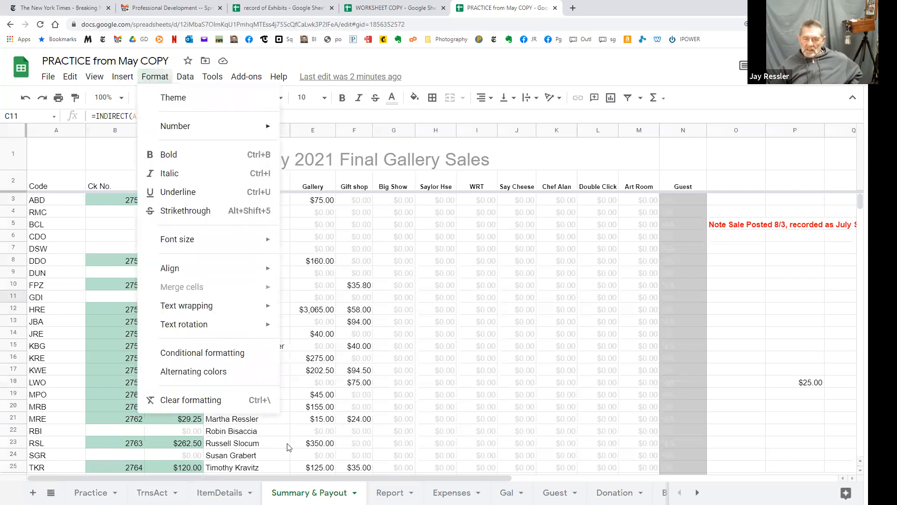
pyautogui.click(194, 354)
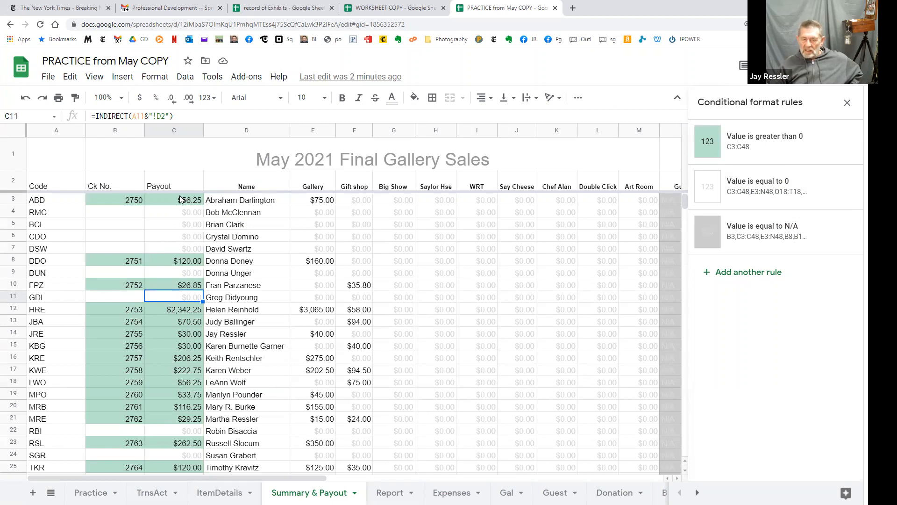
pyautogui.click(751, 146)
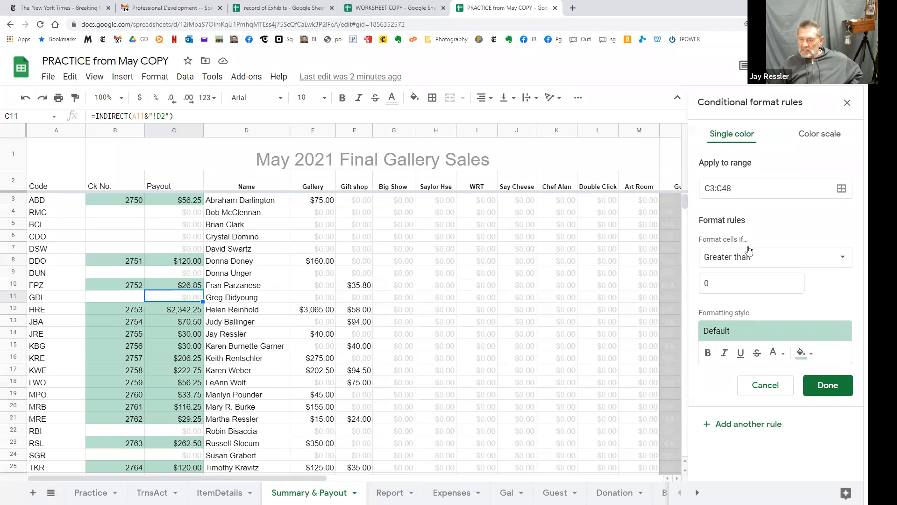
pyautogui.click(716, 287)
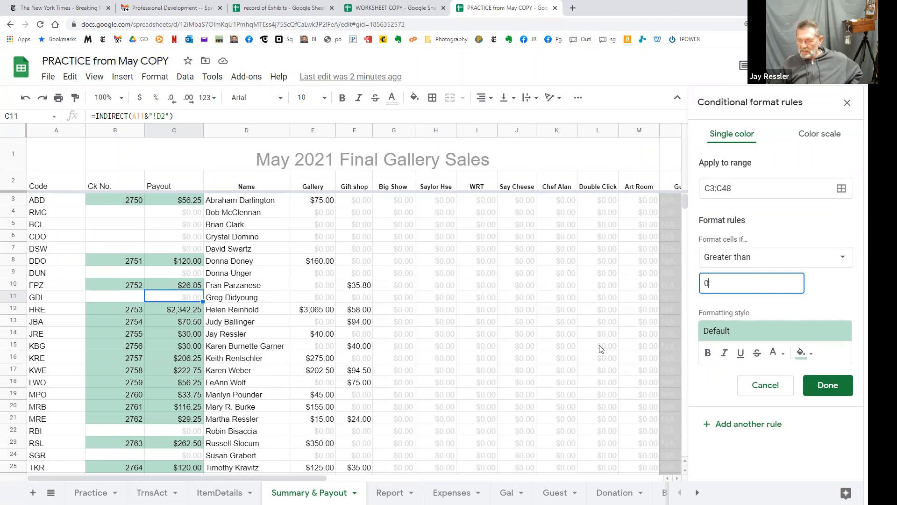
pyautogui.click(824, 384)
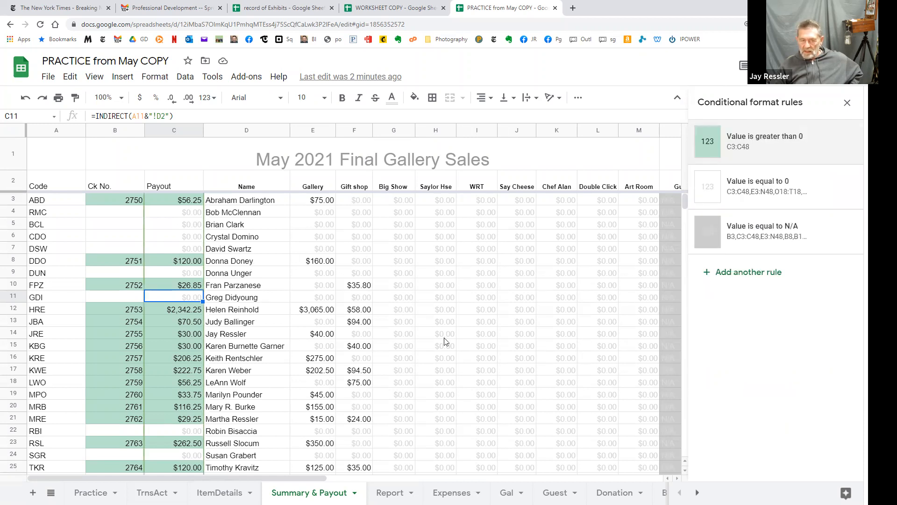
# - Examine the greater-than-0 conditional formatting rule applied to the Ck No. cells in column B
pyautogui.click(120, 260)
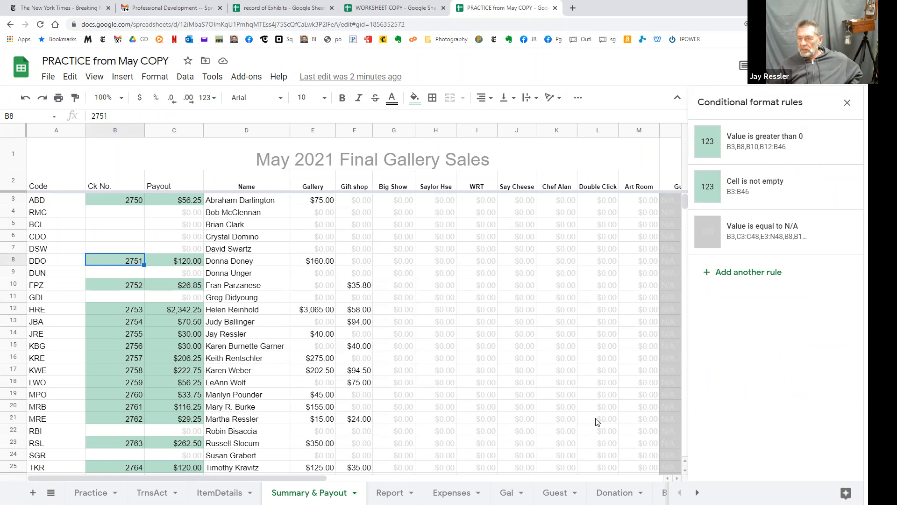
pyautogui.click(750, 152)
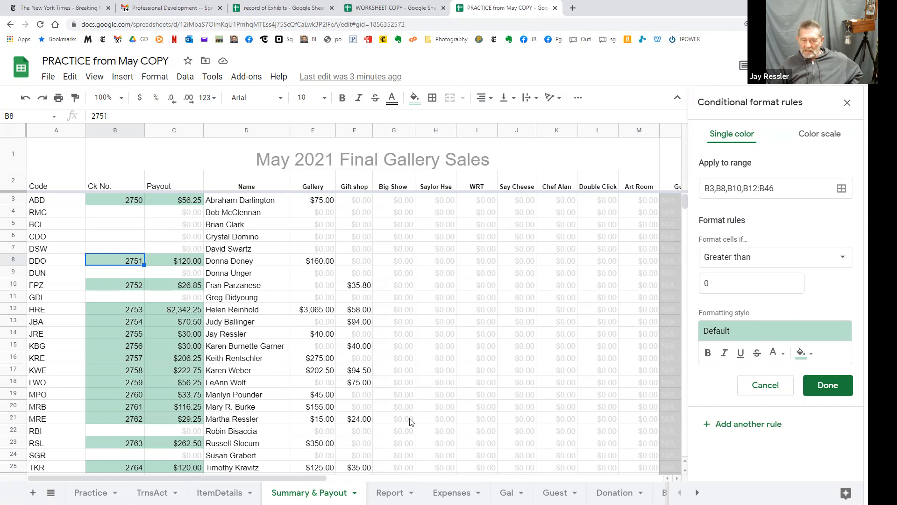
pyautogui.click(119, 309)
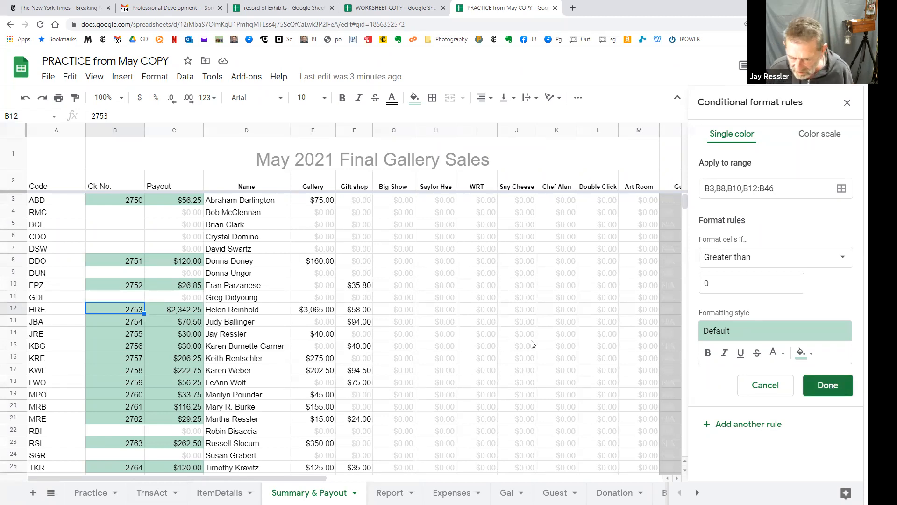
# - Look through the remaining rows of Summary & Payout, and open the KWE artist sheet
pyautogui.scroll(-4, 464, 344)
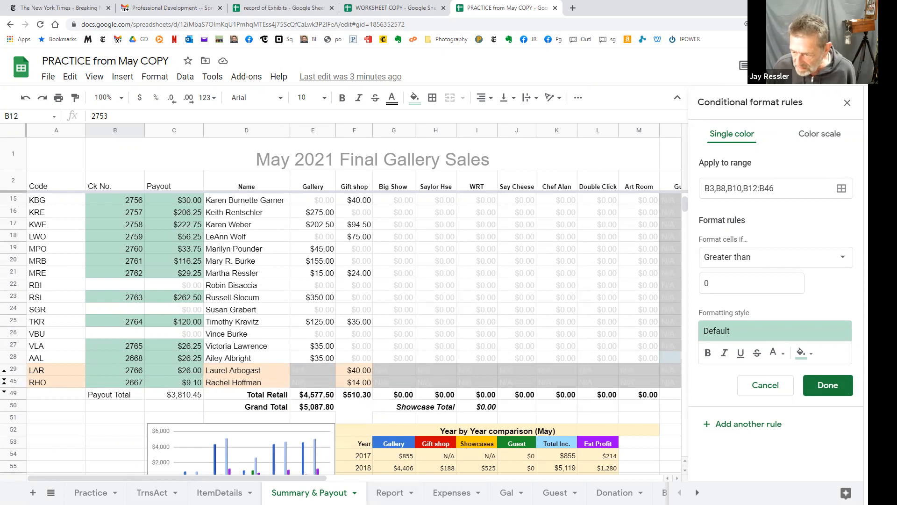
pyautogui.click(697, 492)
pyautogui.click(697, 492)
pyautogui.click(696, 492)
pyautogui.click(697, 493)
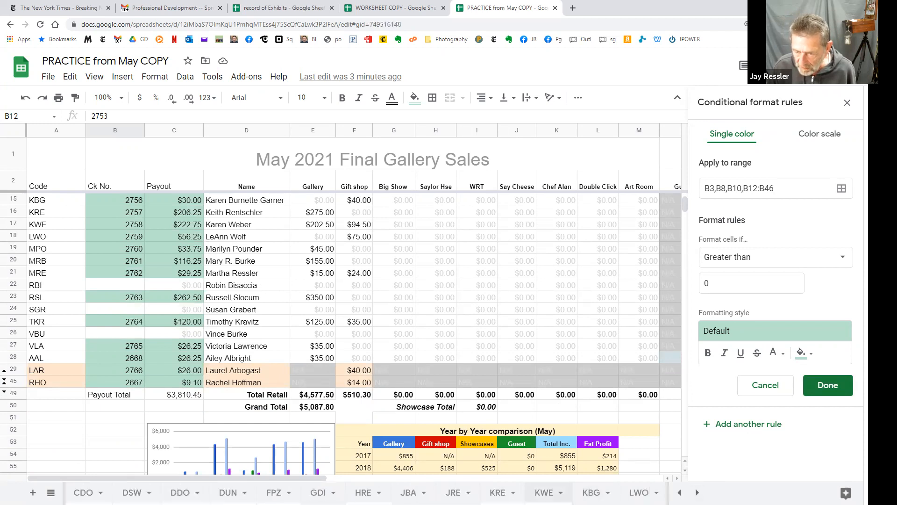
pyautogui.click(544, 492)
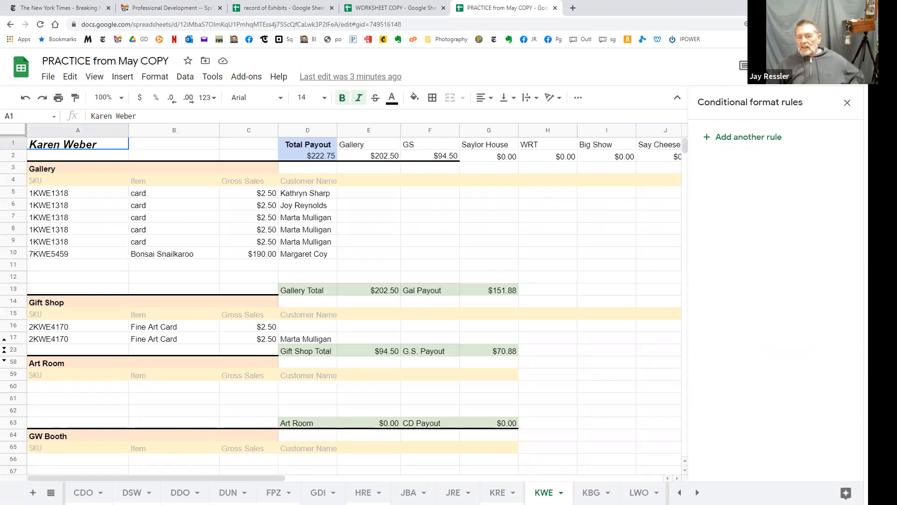
# - Compare the Gift Shop Total formula in E23 of the KWE sheet with the sales listed in rows 16 and 17
pyautogui.click(308, 344)
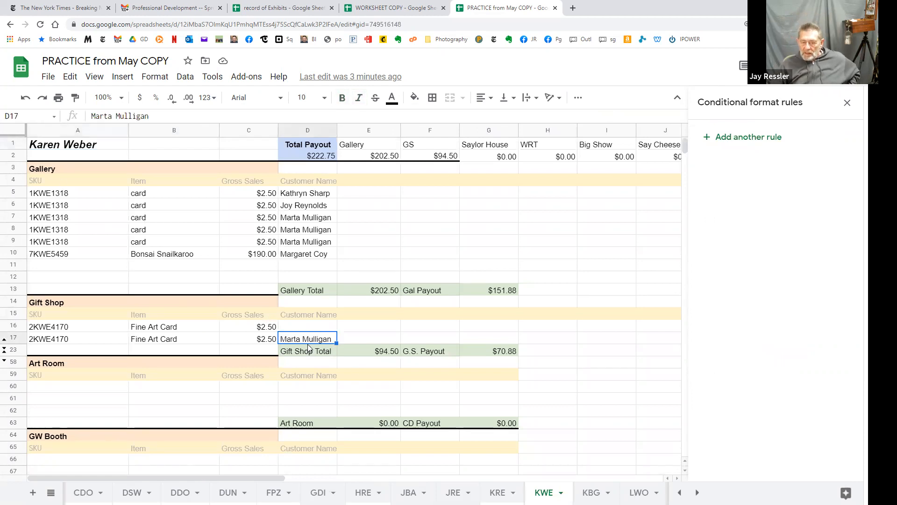
pyautogui.click(309, 352)
pyautogui.click(395, 353)
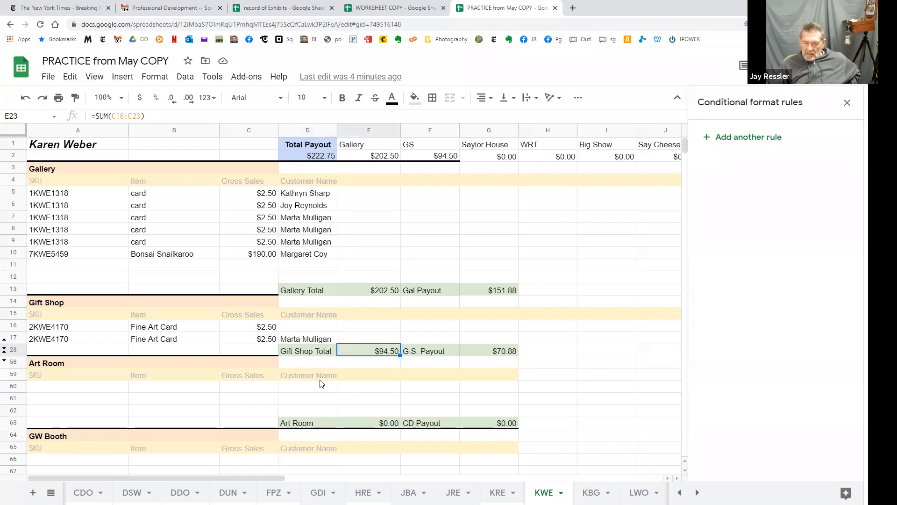
pyautogui.click(52, 326)
pyautogui.click(259, 329)
pyautogui.click(260, 340)
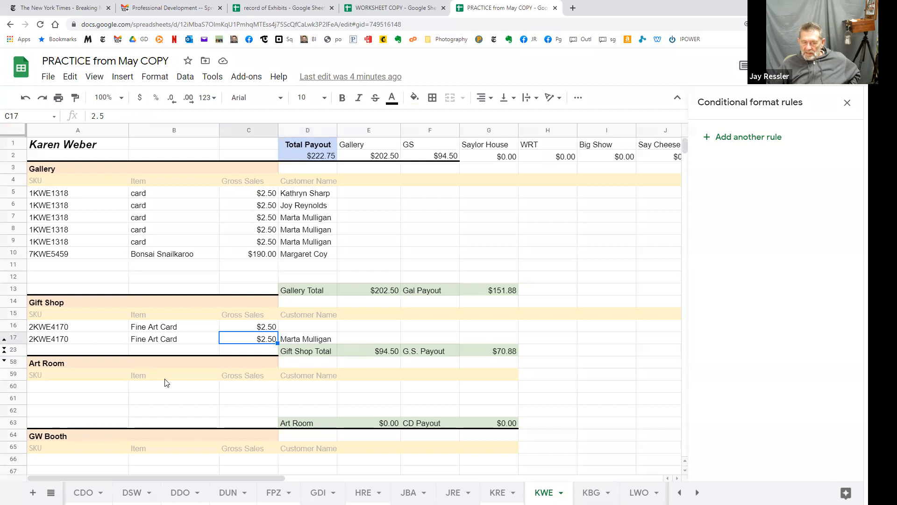
# - Unhide the hidden rows between rows 17 and 23 in the Gift Shop section of the KWE sheet
pyautogui.click(10, 336)
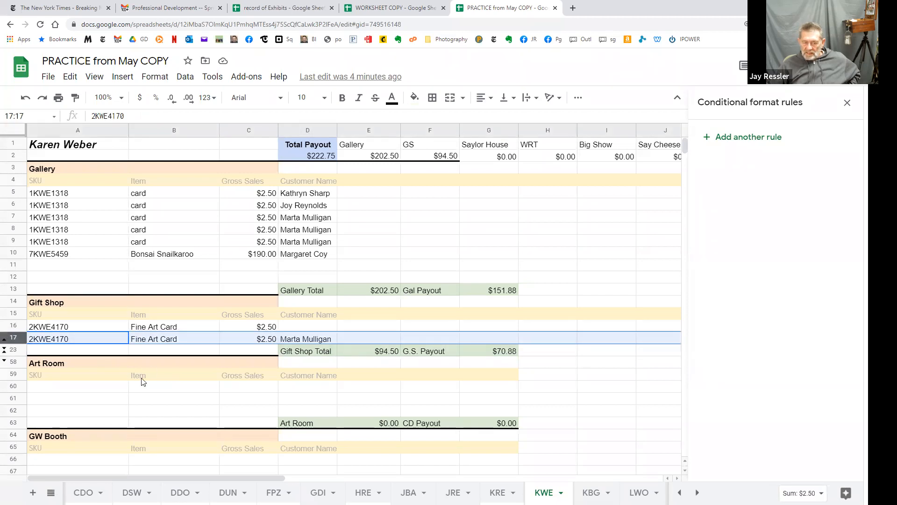
pyautogui.keyDown('shift'); pyautogui.click(19, 346); pyautogui.keyUp('shift')
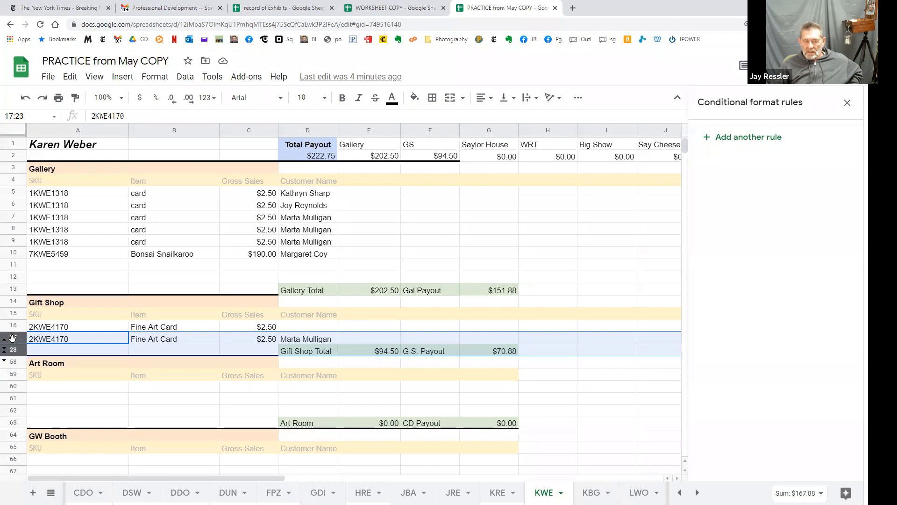
pyautogui.rightClick(12, 336)
pyautogui.click(55, 313)
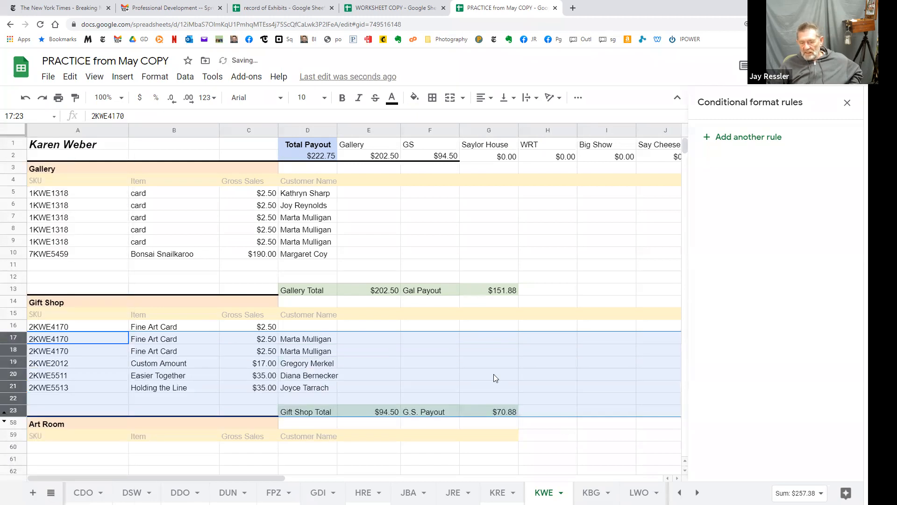
# - Check the Gift Shop Total formula in E23 against the listed sales, and examine how the header rows behave across the sheet
pyautogui.click(393, 413)
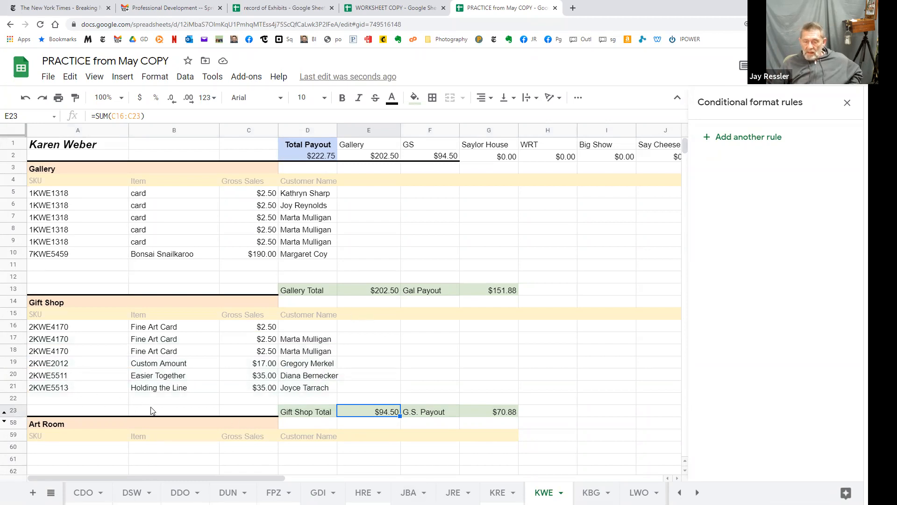
pyautogui.scroll(-3, 235, 352)
pyautogui.scroll(3, 236, 351)
pyautogui.scroll(-3, 240, 345)
pyautogui.scroll(3, 240, 344)
pyautogui.scroll(-3, 241, 344)
pyautogui.scroll(3, 245, 343)
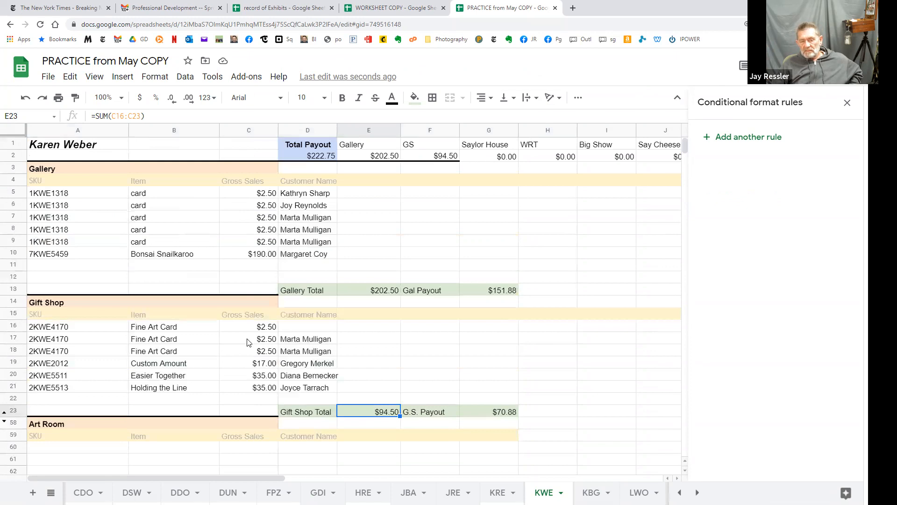
pyautogui.scroll(-3, 290, 337)
pyautogui.scroll(3, 290, 337)
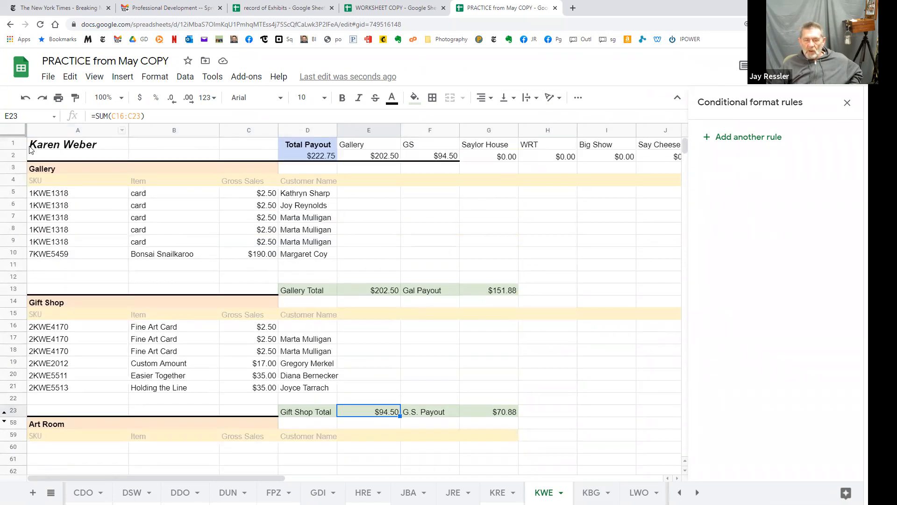
# - Freeze rows 1 and 2 at the top of the KWE sheet
pyautogui.moveTo(13, 143); pyautogui.dragTo(15, 151)
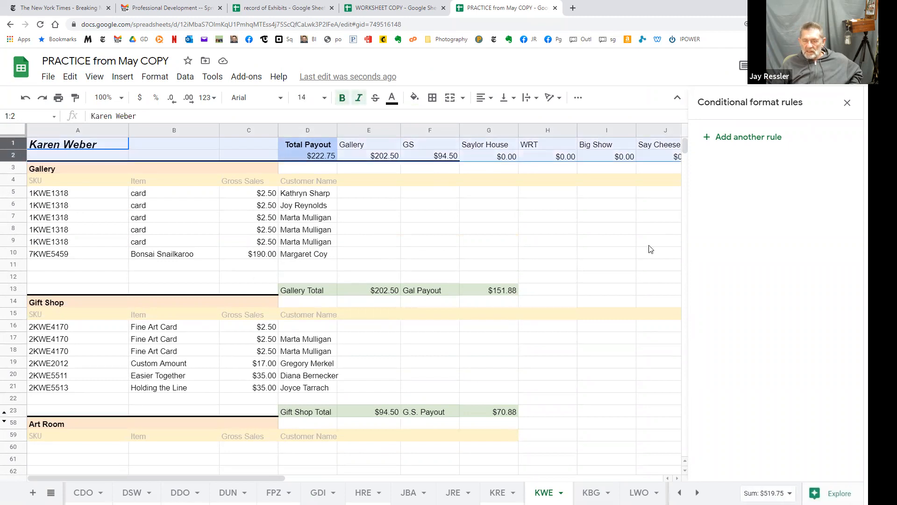
pyautogui.scroll(-2, 504, 221)
pyautogui.scroll(2, 504, 222)
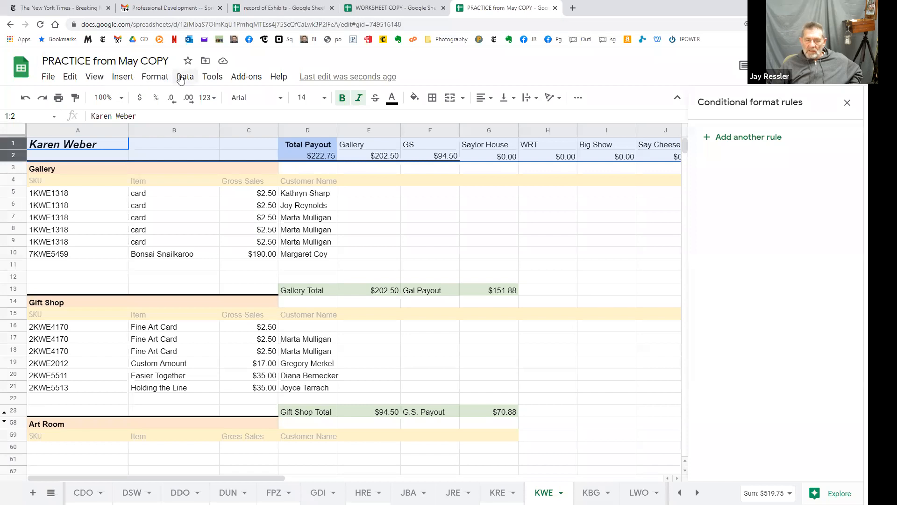
pyautogui.click(123, 82)
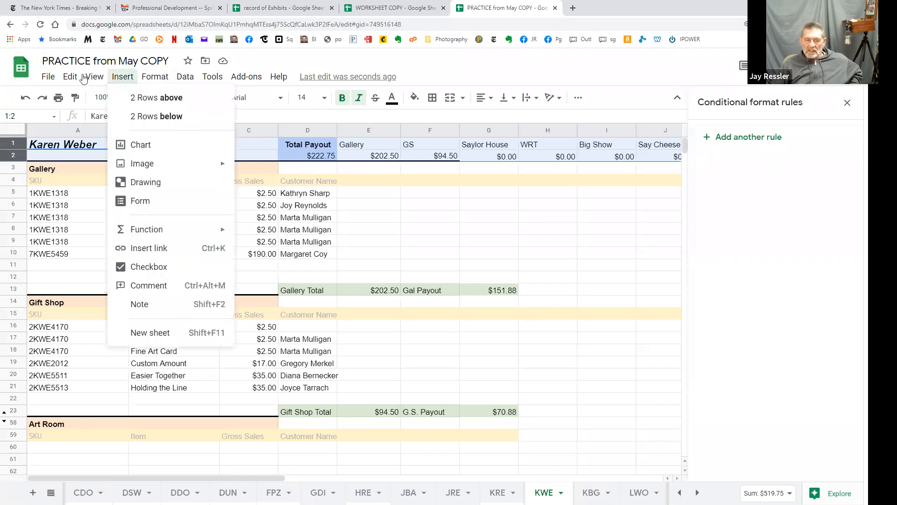
pyautogui.click(101, 78)
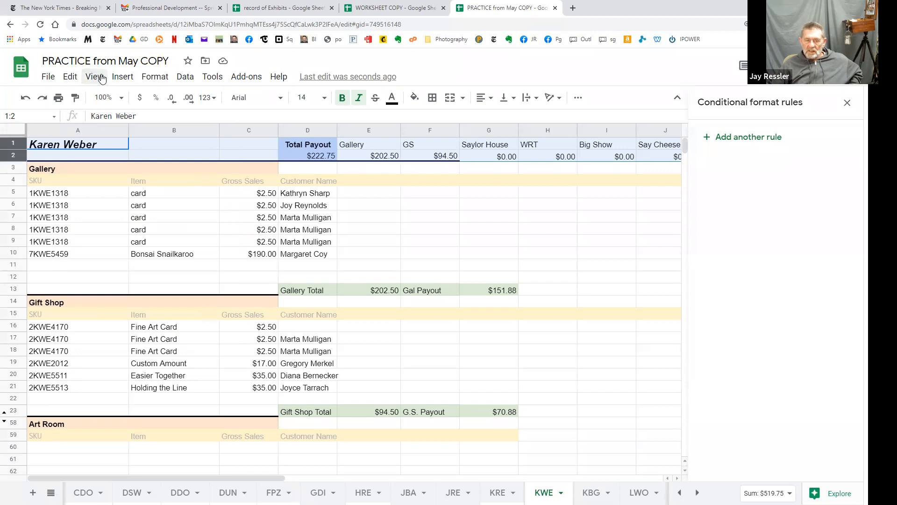
pyautogui.click(101, 78)
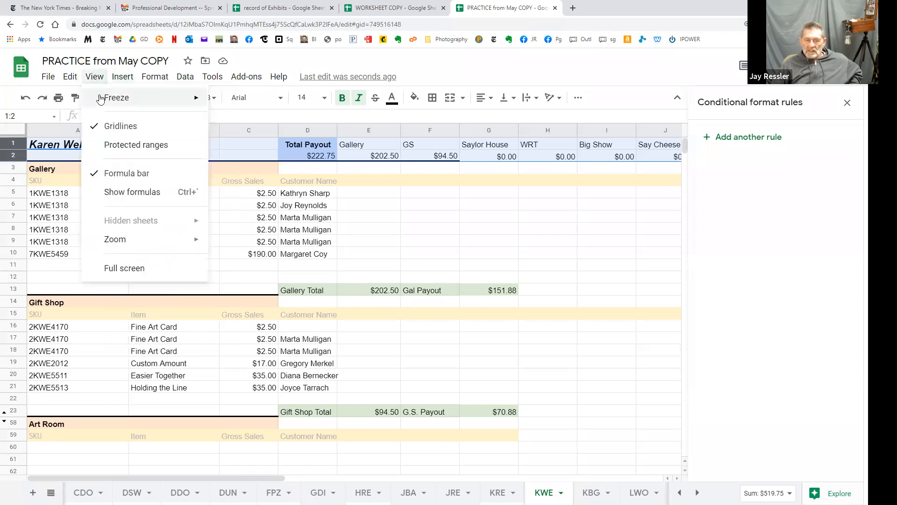
pyautogui.moveTo(100, 99)
pyautogui.click(282, 141)
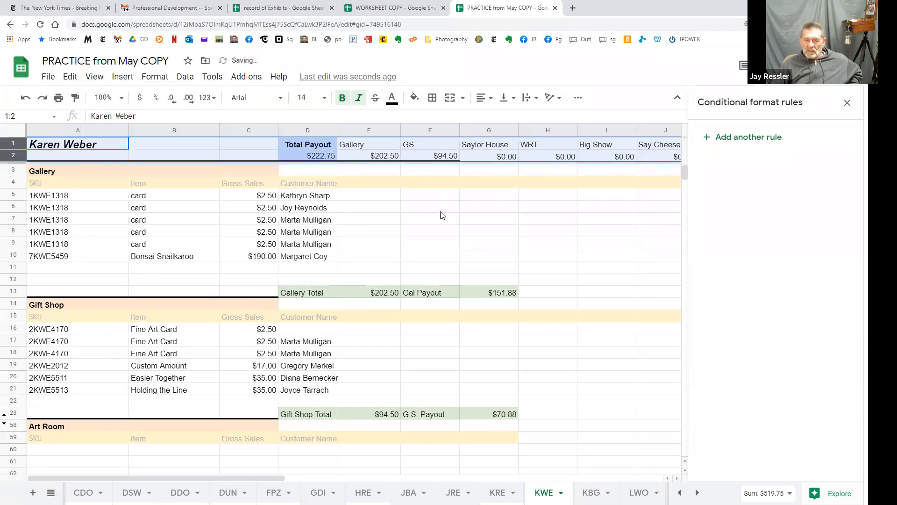
# - Check the frozen header rows against the lower sections of the KWE sheet, and undo the freeze
pyautogui.scroll(-4, 441, 215)
pyautogui.scroll(4, 468, 225)
pyautogui.scroll(-5, 469, 226)
pyautogui.scroll(5, 469, 225)
pyautogui.scroll(-3, 459, 207)
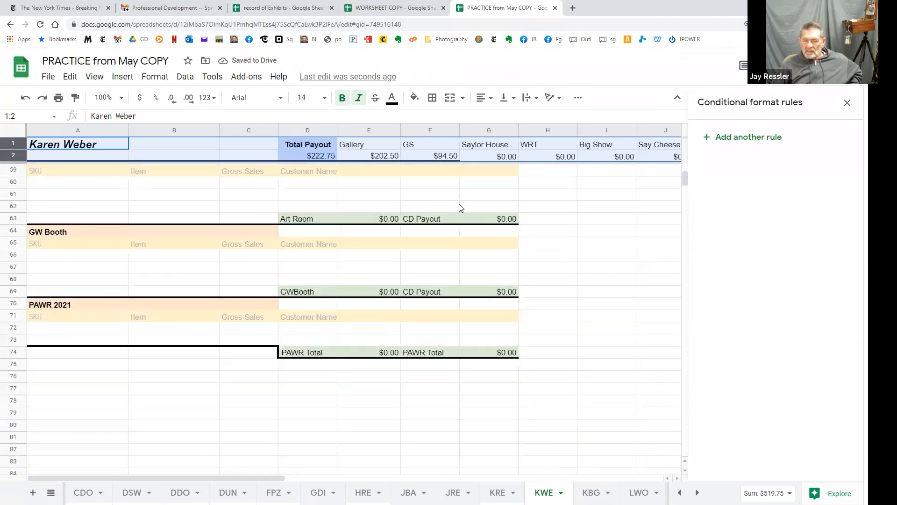
pyautogui.scroll(3, 458, 207)
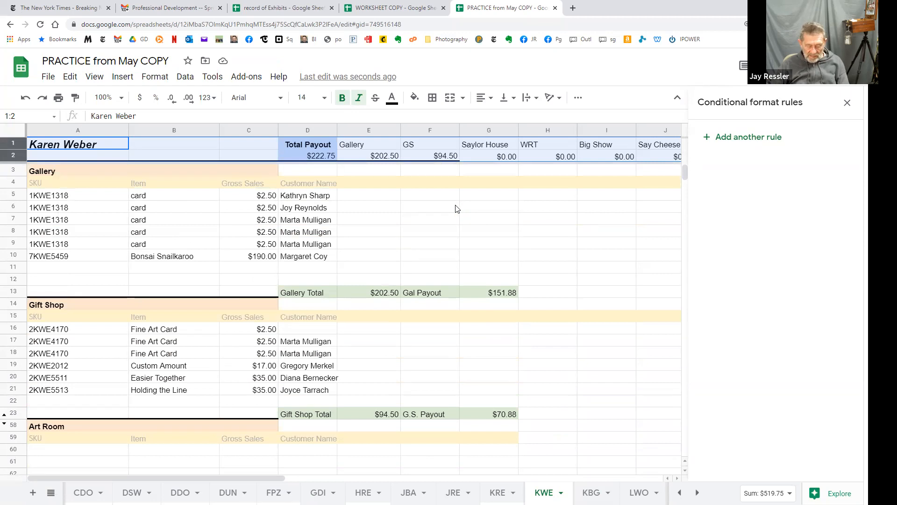
pyautogui.hotkey('ctrl', 'z')
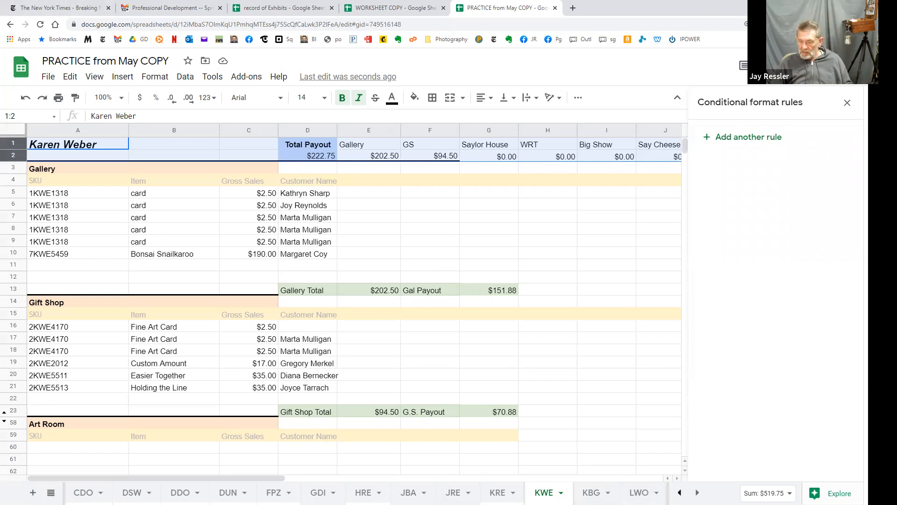
# - Return to the Summary & Payout sheet
pyautogui.click(697, 492)
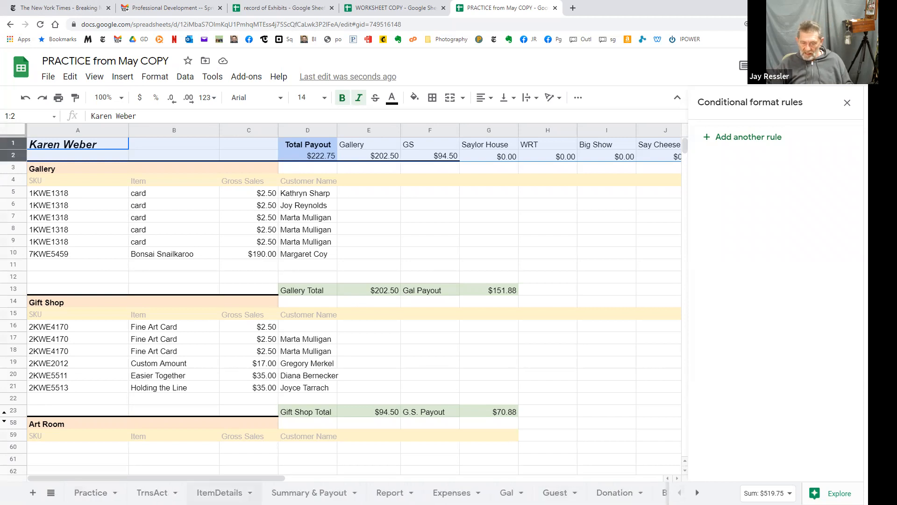
pyautogui.click(309, 493)
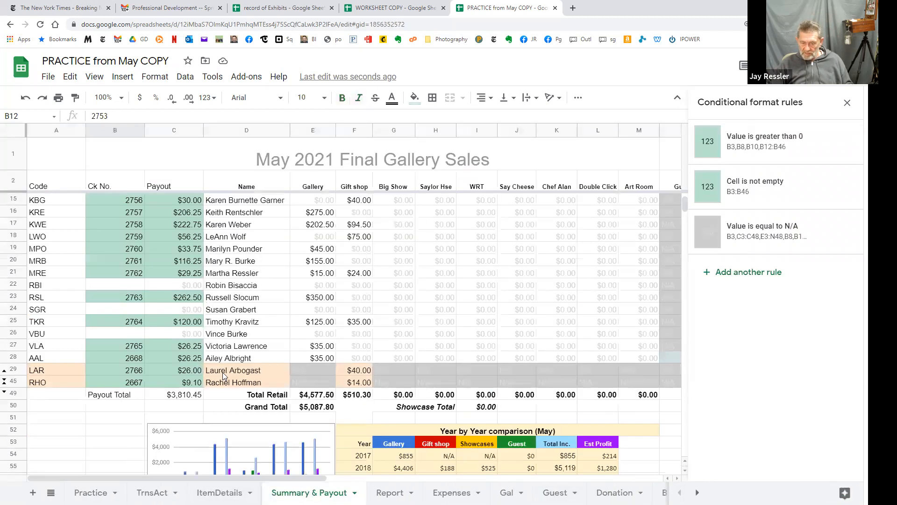
# - Select the Year by Year comparison table with its header row, F53:L58, on the Summary & Payout sheet
pyautogui.scroll(-1, 226, 380)
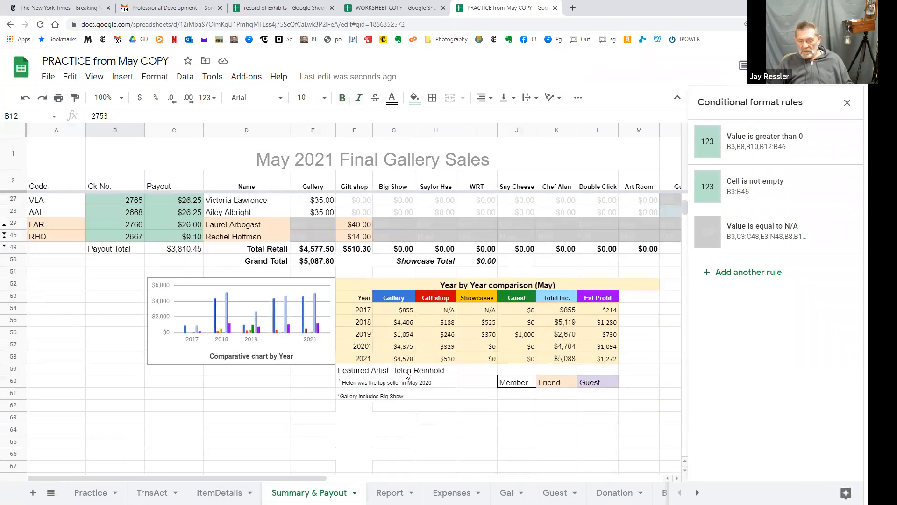
pyautogui.moveTo(371, 312); pyautogui.dragTo(591, 359)
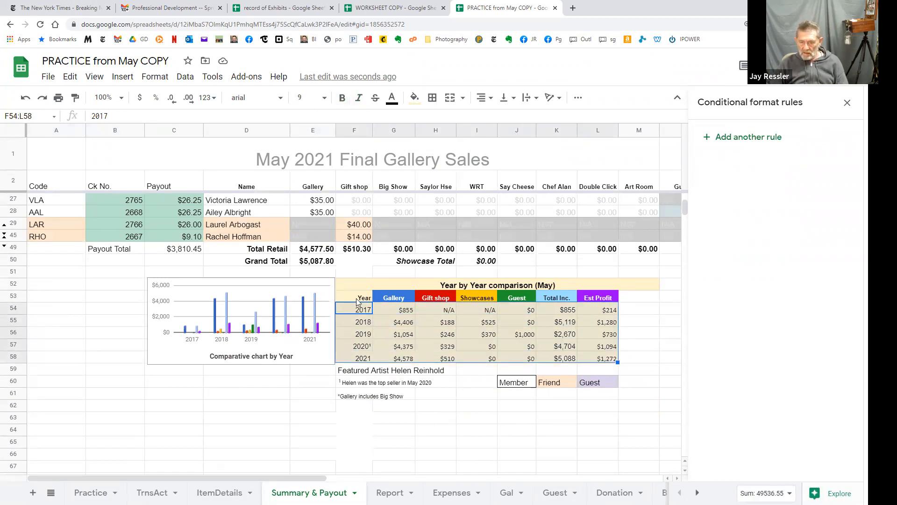
pyautogui.moveTo(355, 294); pyautogui.dragTo(612, 359)
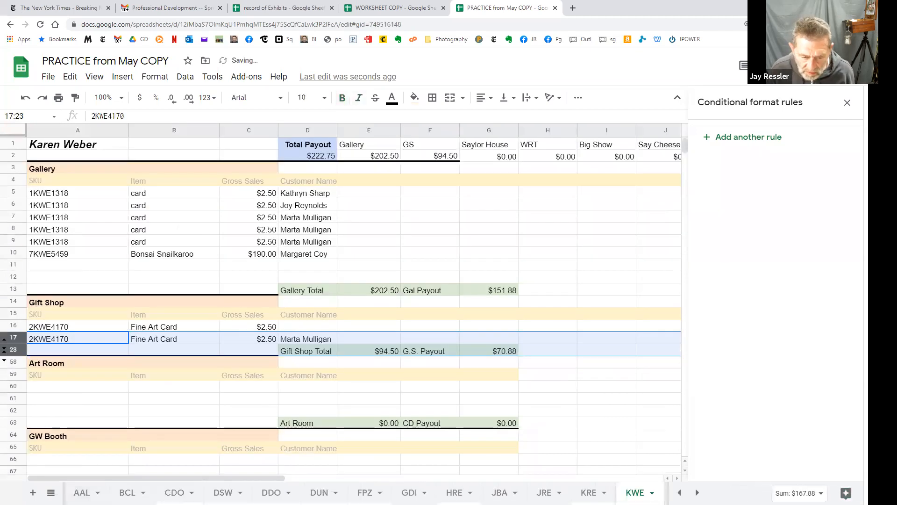
# - Add a blank sheet after KWE, try pasting the clipboard contents at E3, and undo the paste
pyautogui.click(33, 492)
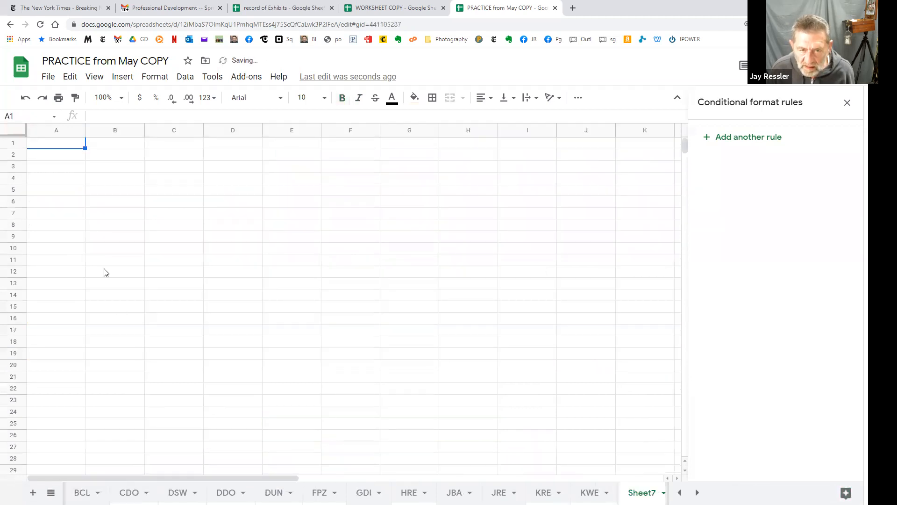
pyautogui.click(48, 169)
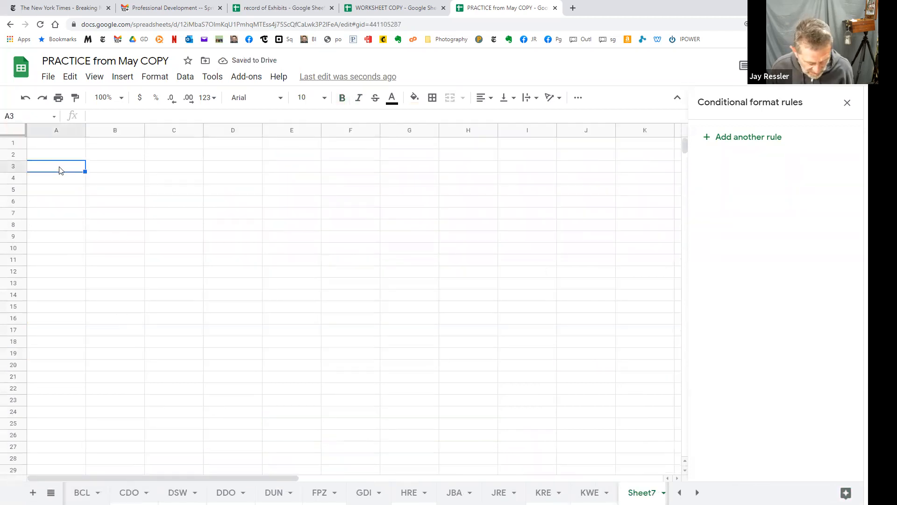
pyautogui.click(295, 172)
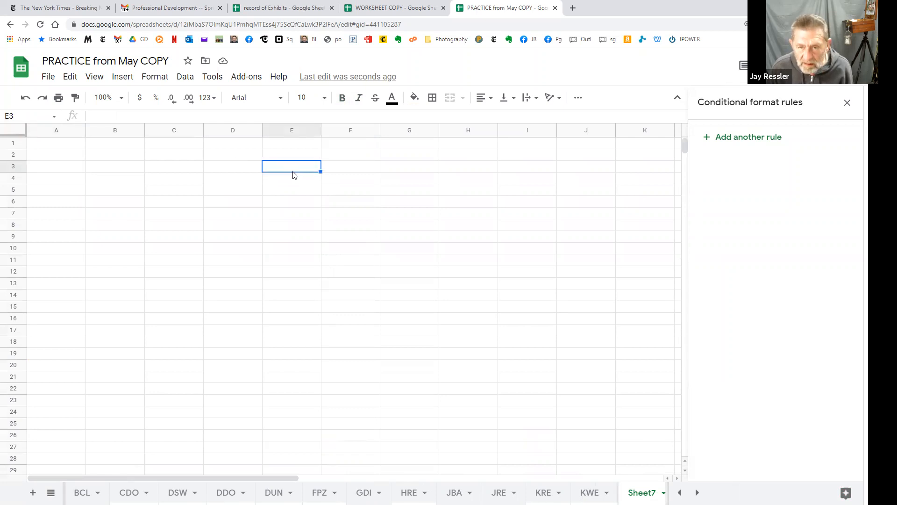
pyautogui.hotkey('ctrl', 'v')
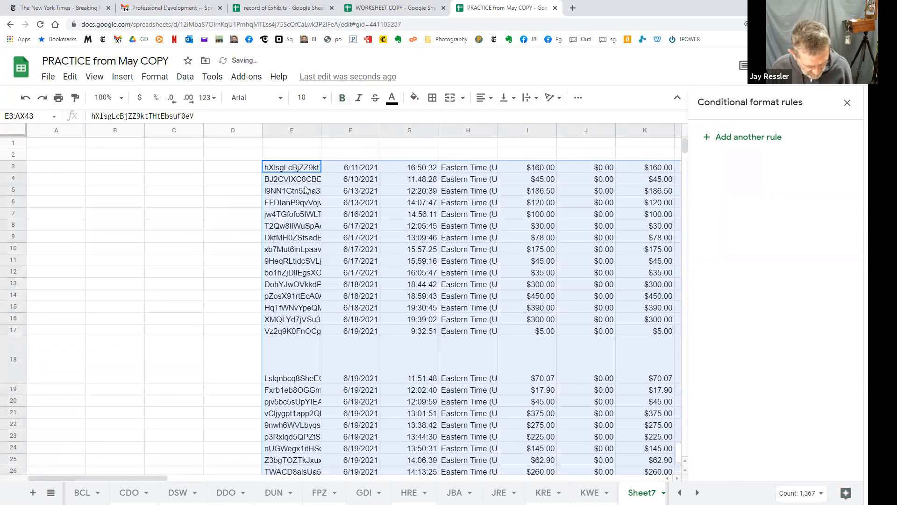
pyautogui.hotkey('ctrl', 'z')
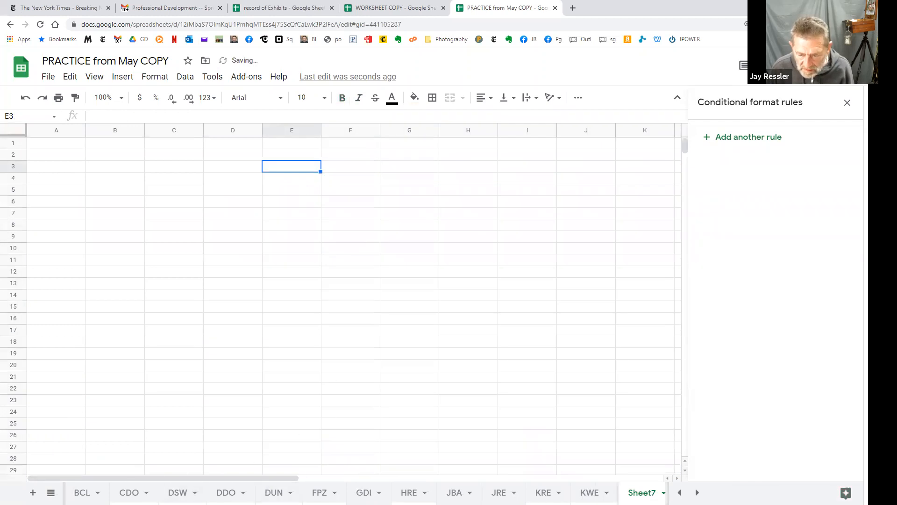
# - Copy the Year by Year comparison table from Summary & Payout and paste its values at F8 of a new sheet
pyautogui.click(680, 492)
pyautogui.click(680, 492)
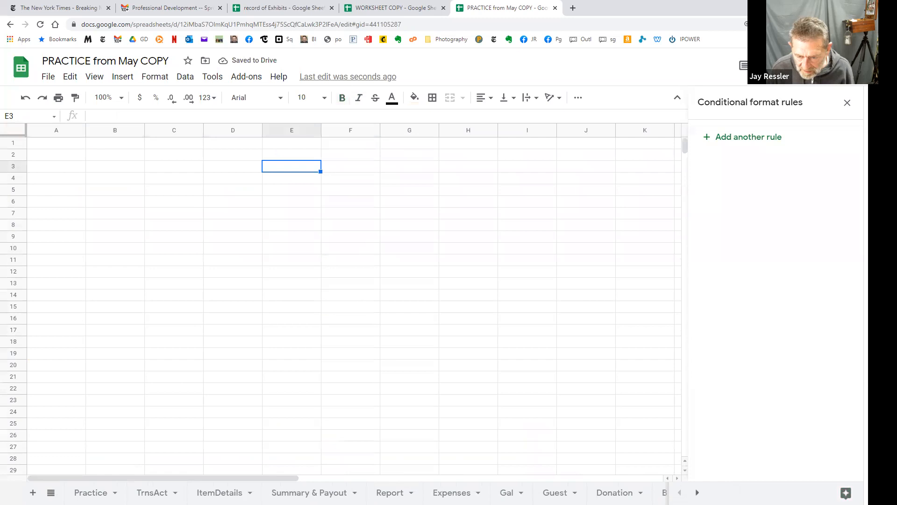
pyautogui.click(321, 492)
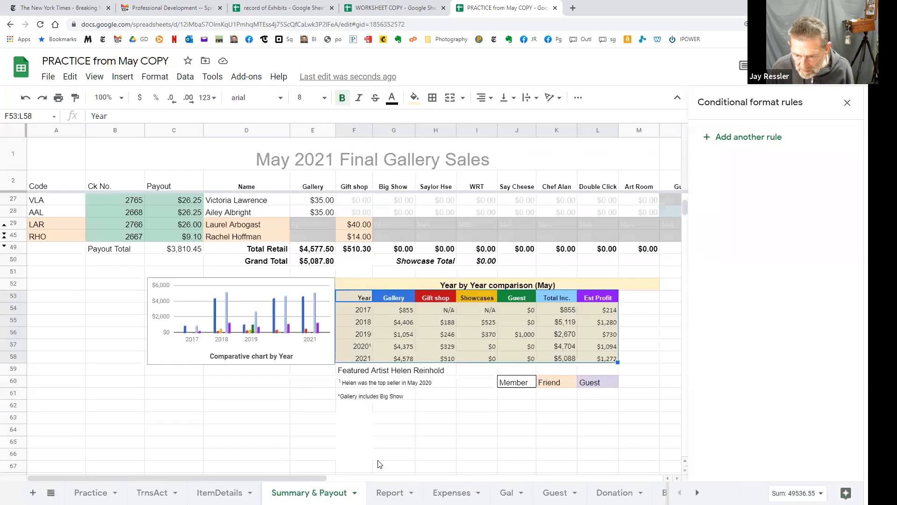
pyautogui.hotkey('ctrl', 'c')
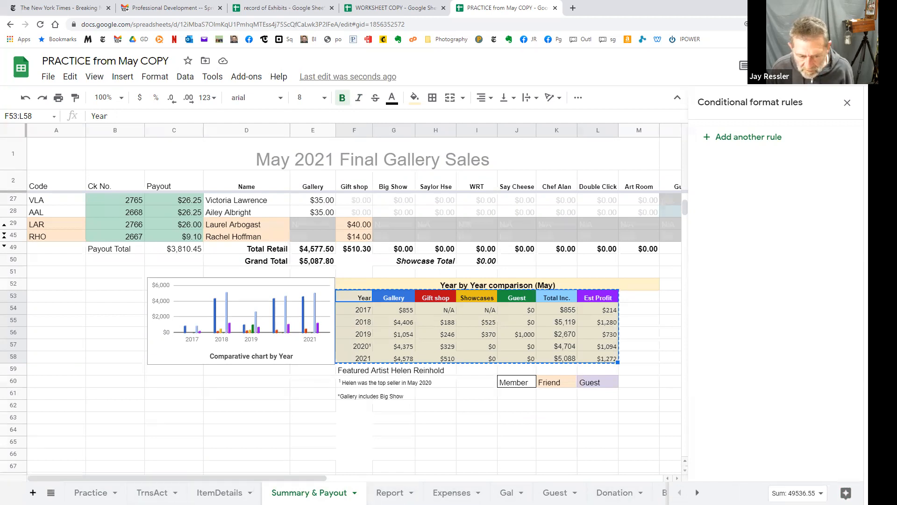
pyautogui.click(33, 492)
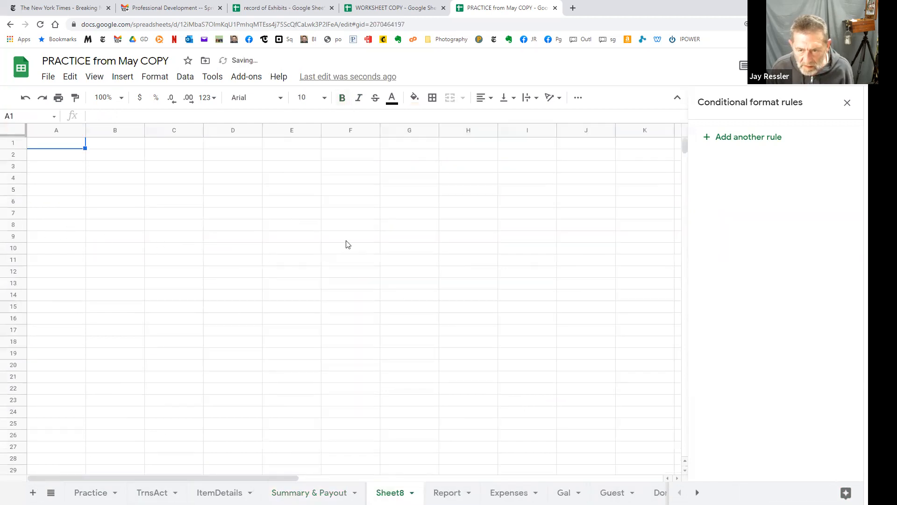
pyautogui.click(356, 228)
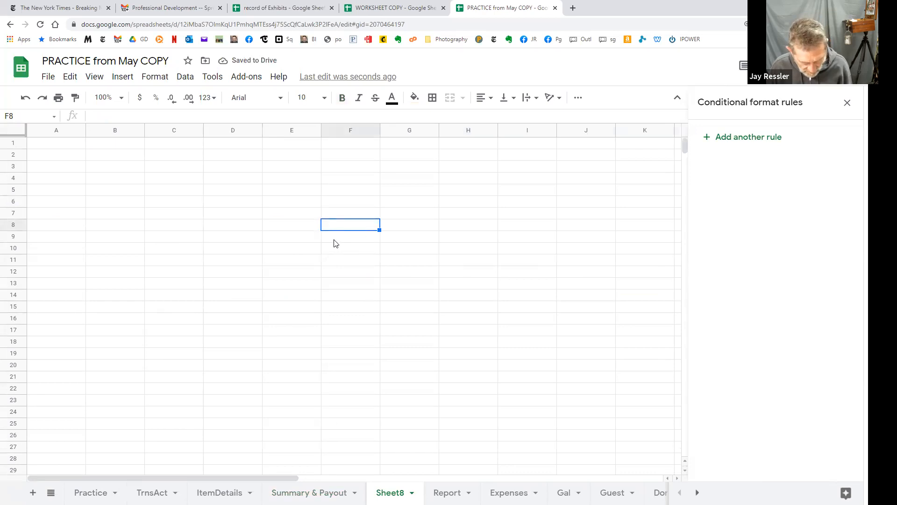
pyautogui.hotkey('ctrl', 'v')
pyautogui.click(441, 367)
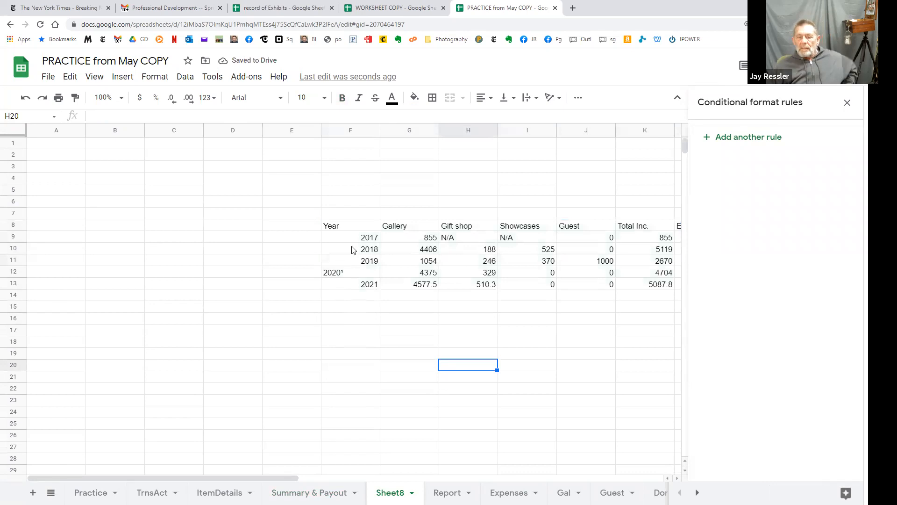
# - Remove the superscript footnote mark from the year in F12 so that it reads 2020
pyautogui.click(367, 279)
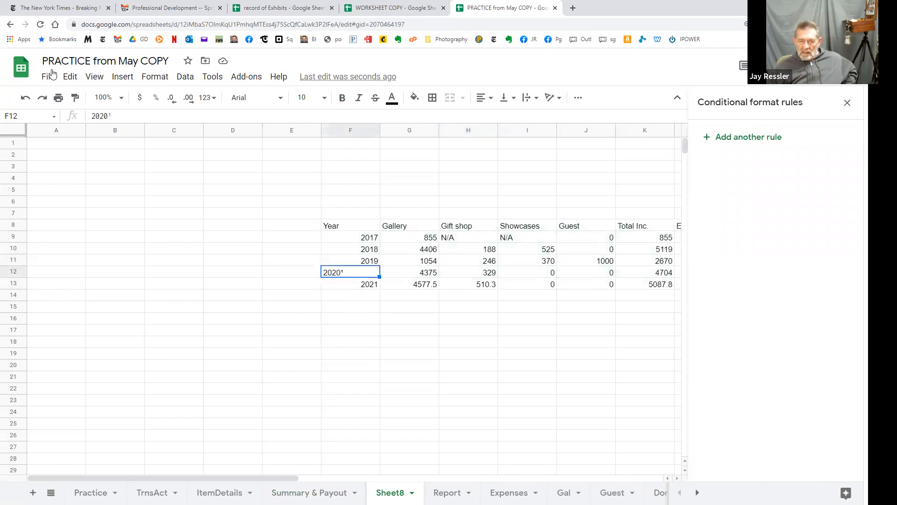
pyautogui.click(123, 115)
pyautogui.press('BackSpace')
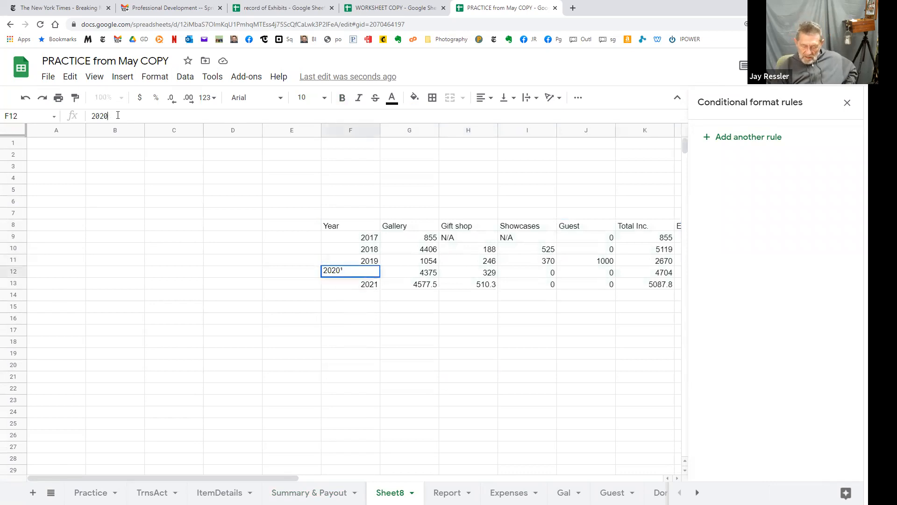
pyautogui.press('Return')
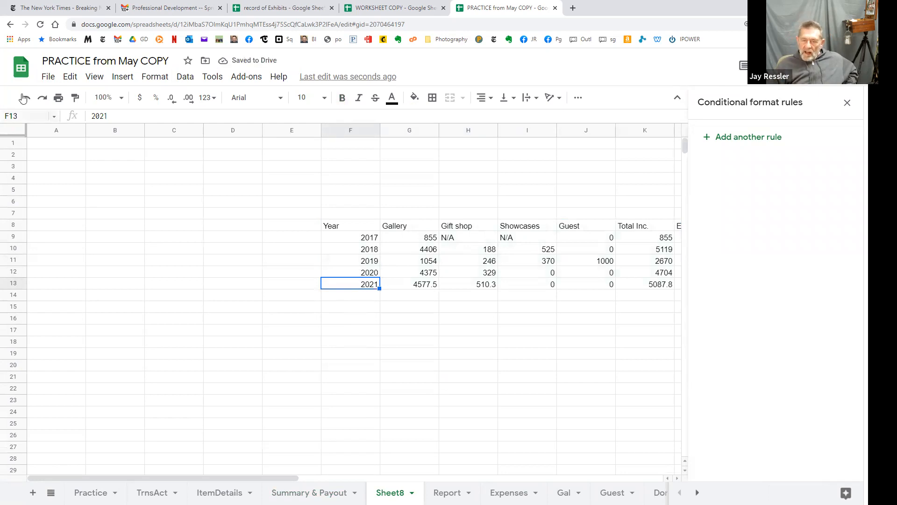
# - Insert a chart from the range F8:K13 and set its type to stacked column chart
pyautogui.moveTo(339, 229); pyautogui.dragTo(640, 288)
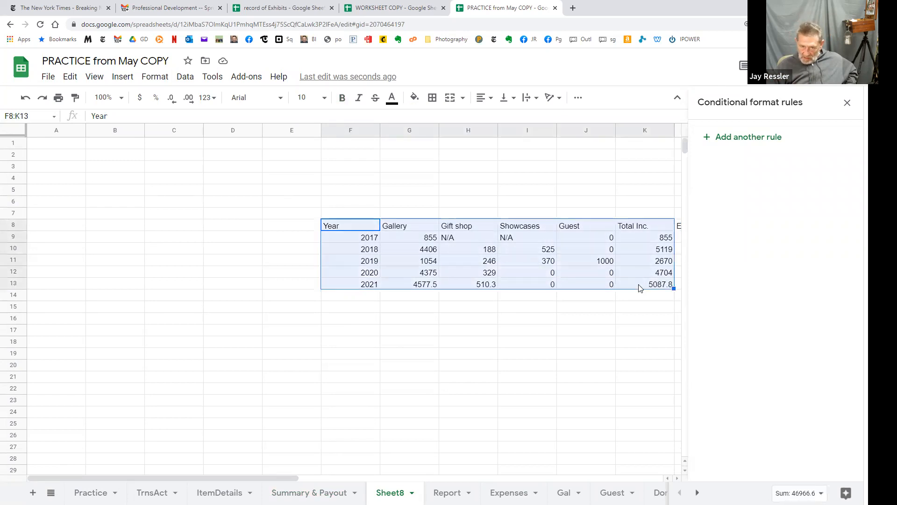
pyautogui.click(113, 79)
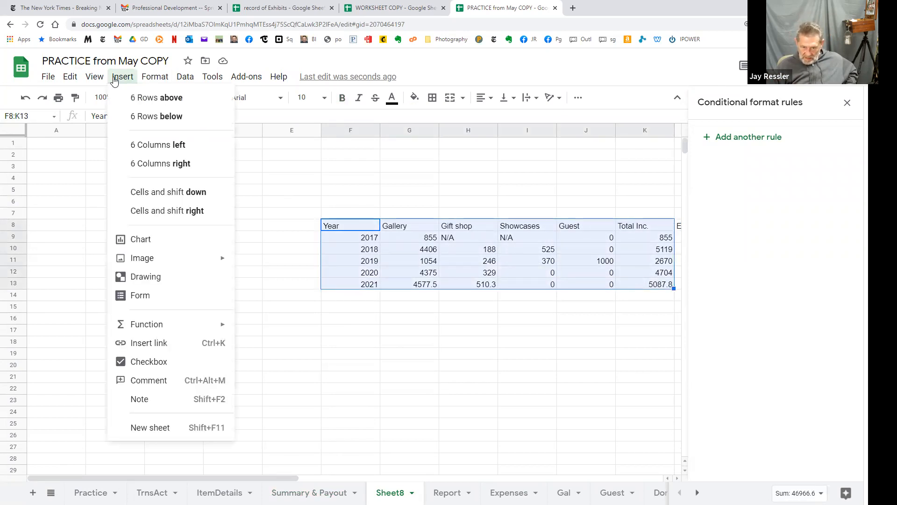
pyautogui.click(167, 246)
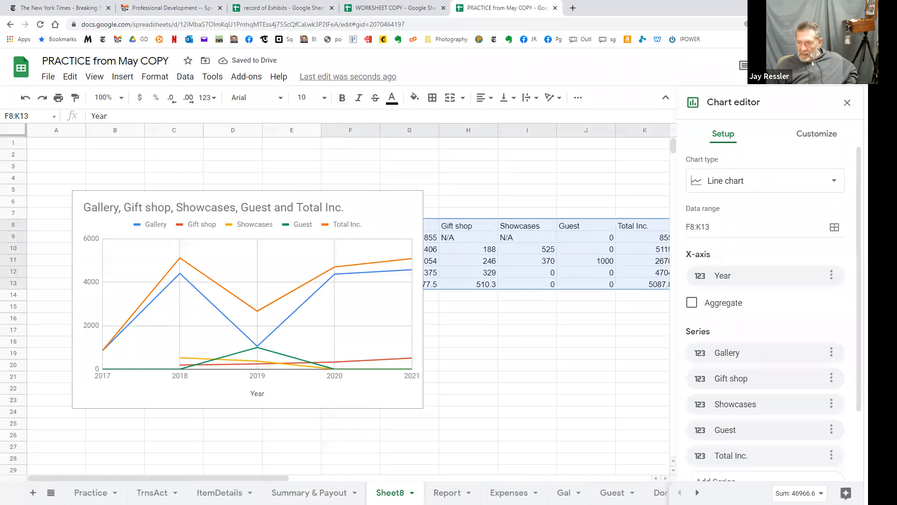
pyautogui.click(835, 182)
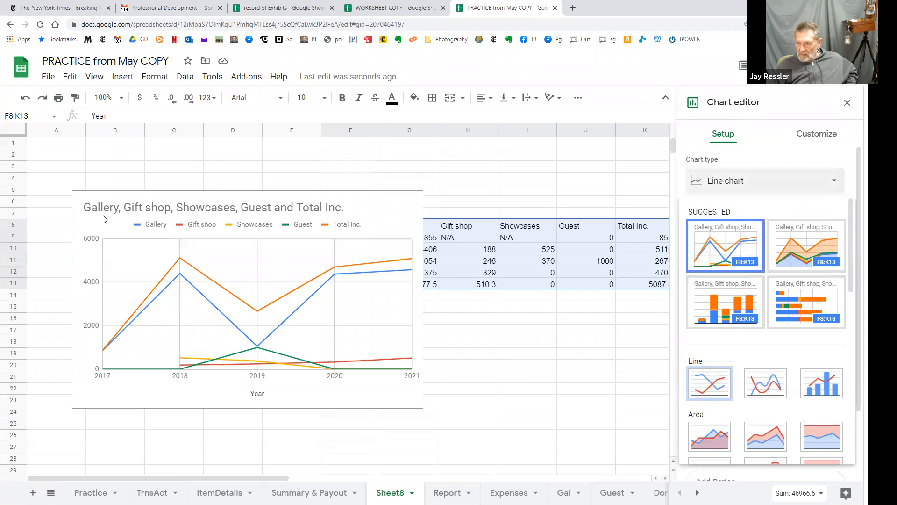
pyautogui.click(711, 304)
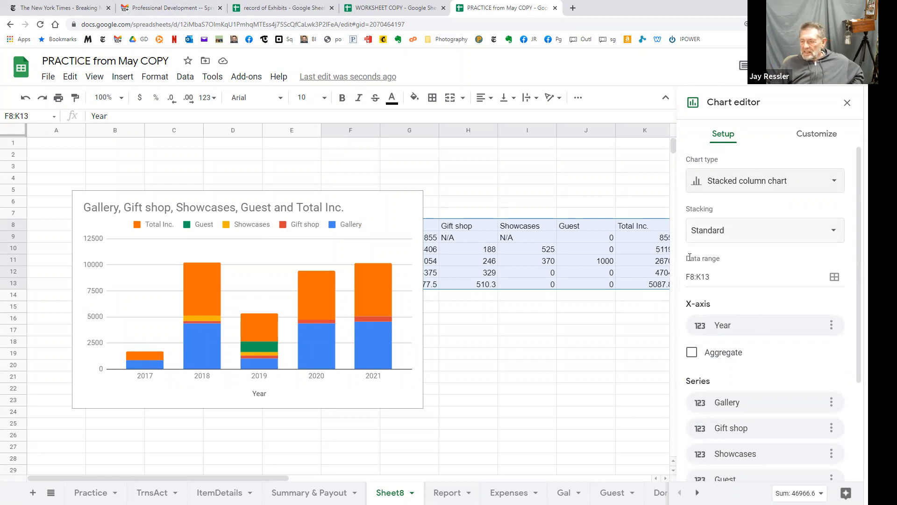
pyautogui.scroll(-1, 715, 300)
pyautogui.scroll(1, 720, 280)
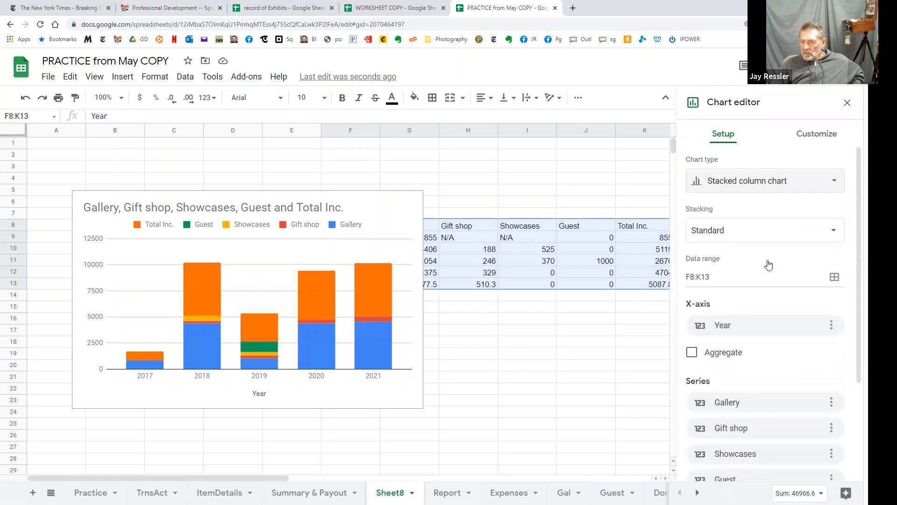
pyautogui.click(833, 236)
pyautogui.click(834, 236)
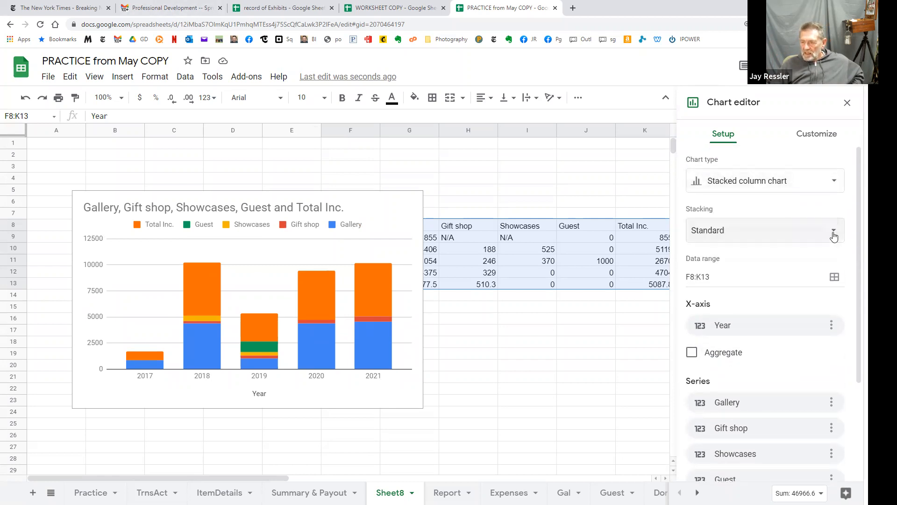
pyautogui.click(751, 189)
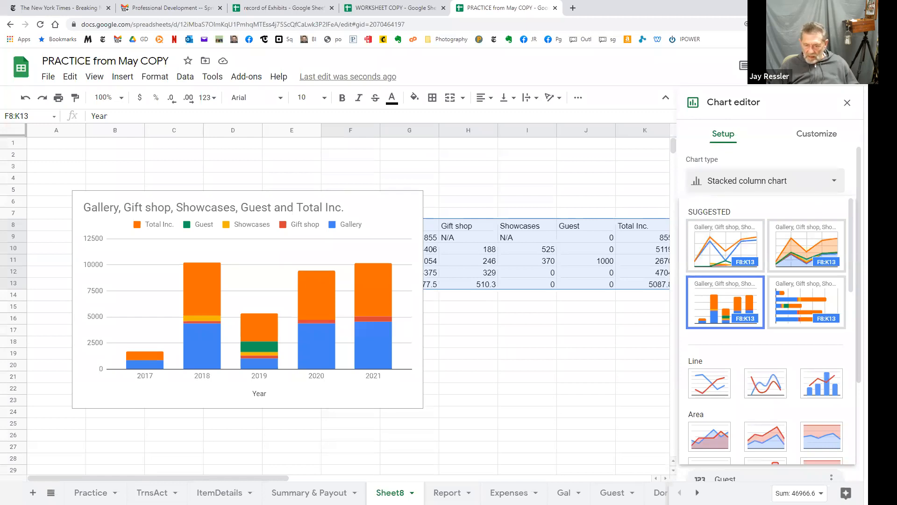
# - Try to delete the chart sheet Sheet8, and reload the workbook
pyautogui.rightClick(393, 492)
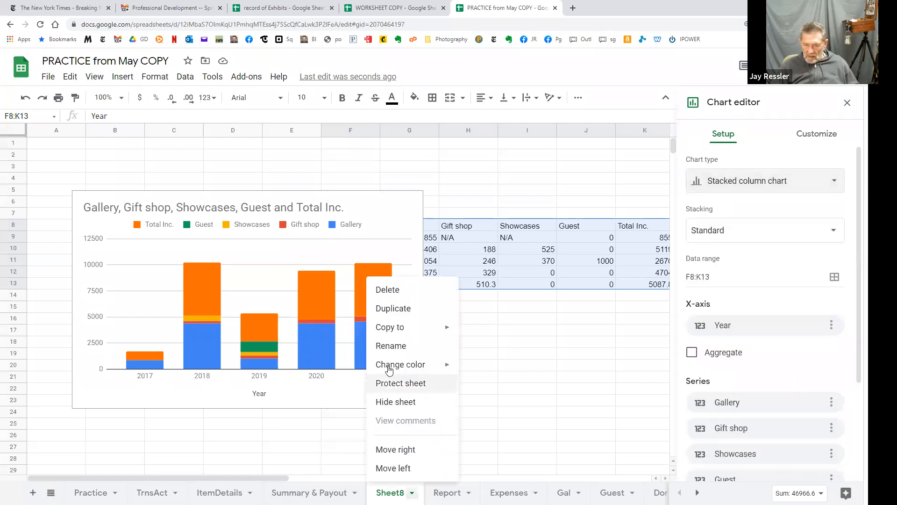
pyautogui.click(399, 290)
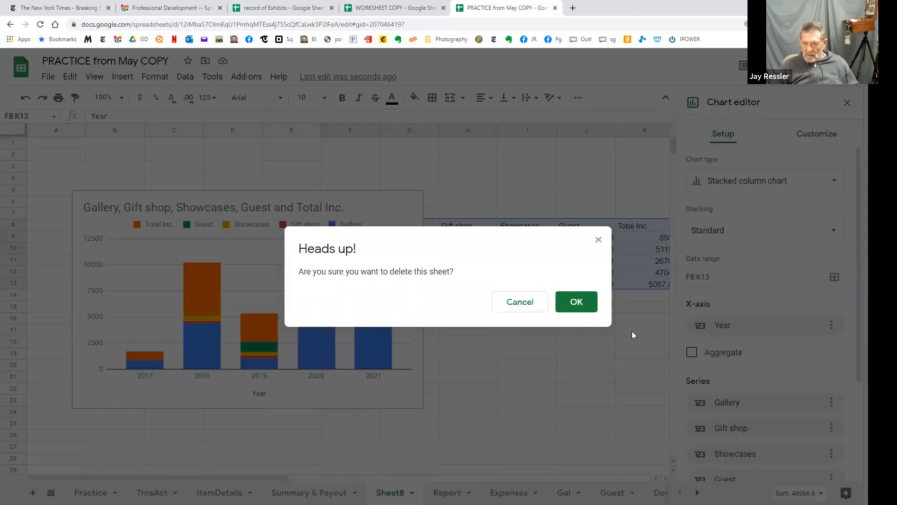
pyautogui.click(577, 302)
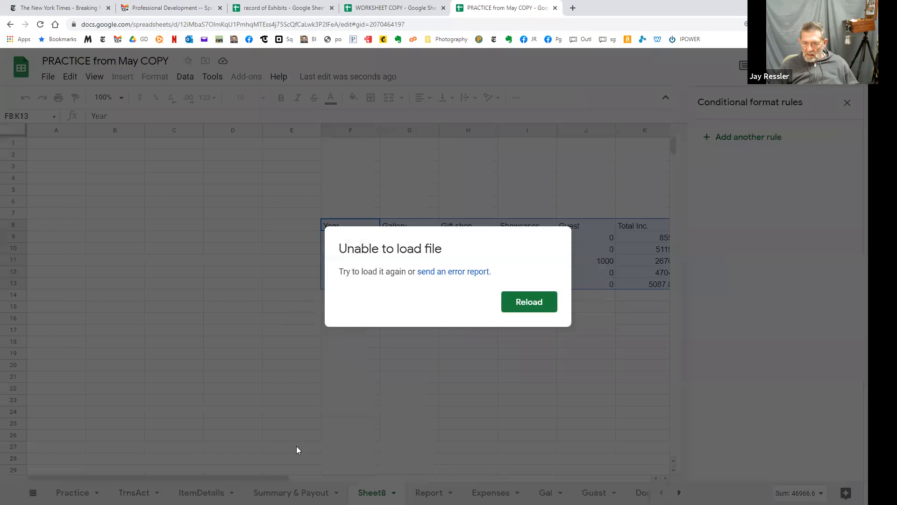
pyautogui.click(529, 302)
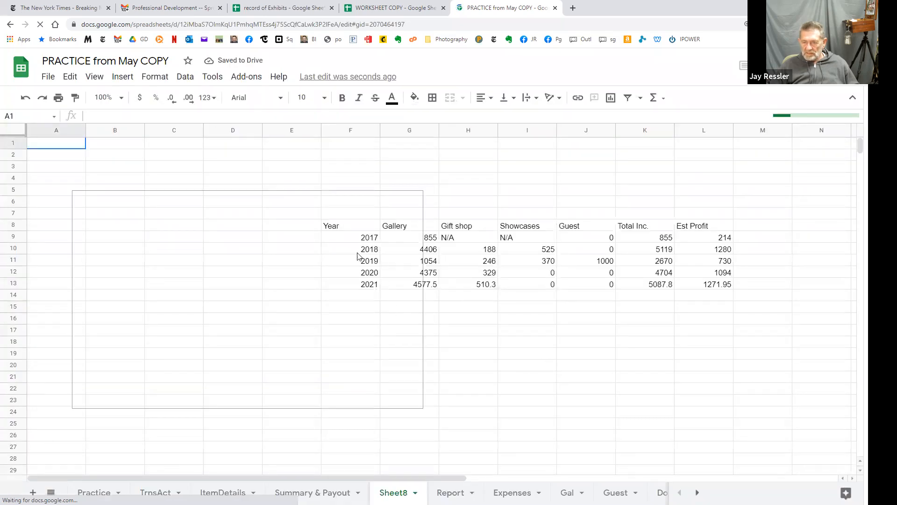
pyautogui.click(722, 286)
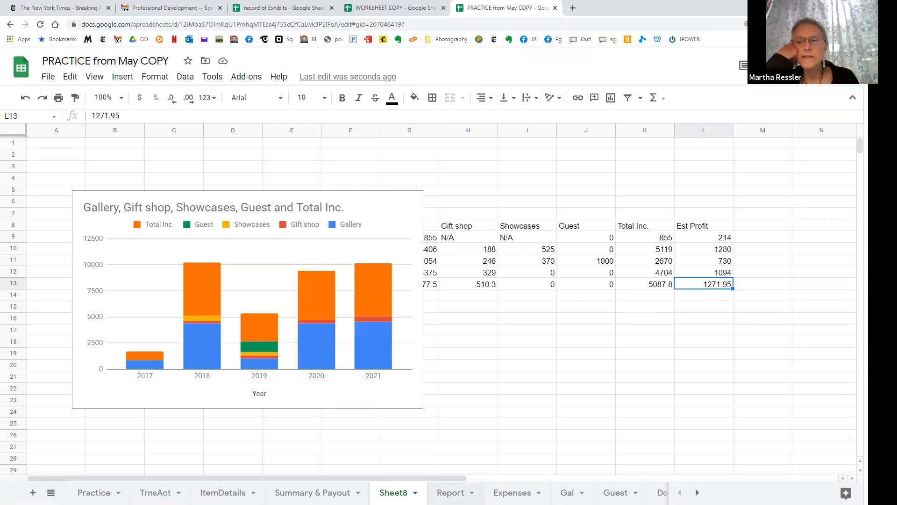
pyautogui.click(415, 493)
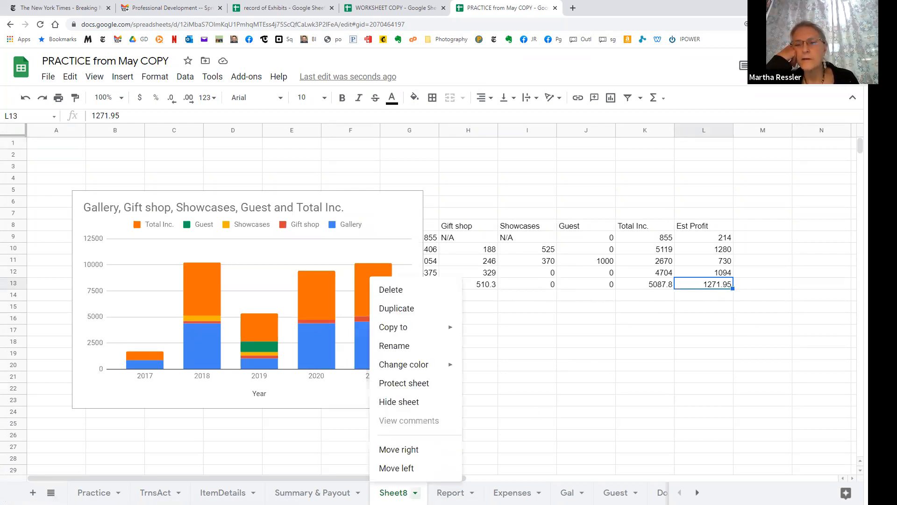
pyautogui.click(418, 290)
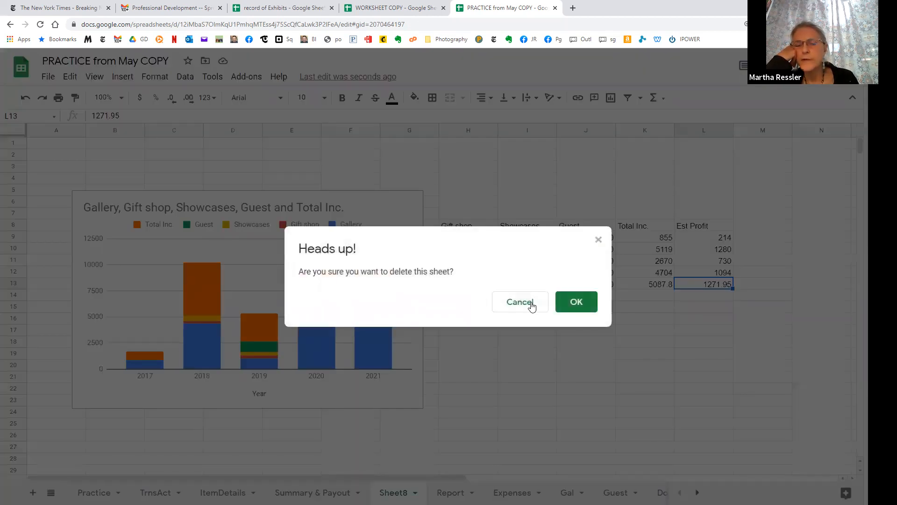
pyautogui.click(511, 309)
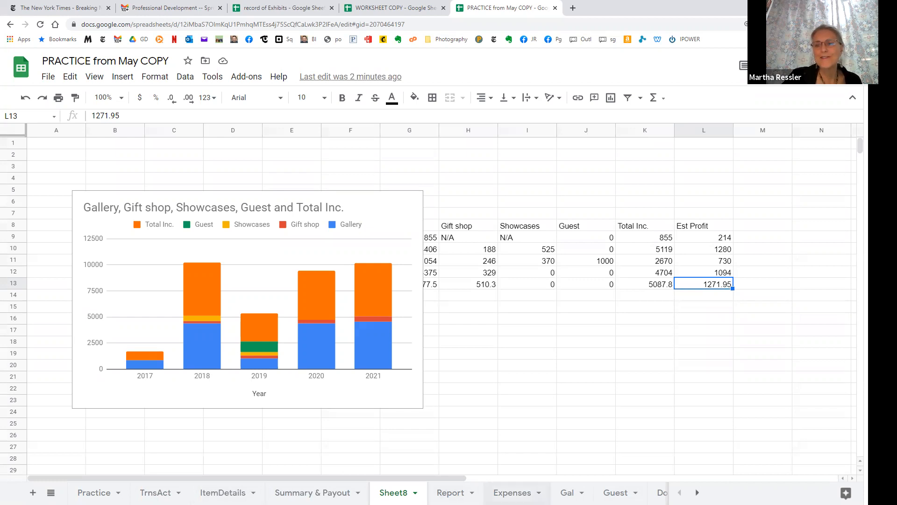
# - Check the Sales Tax income formula in C14 on the Report sheet
pyautogui.click(450, 492)
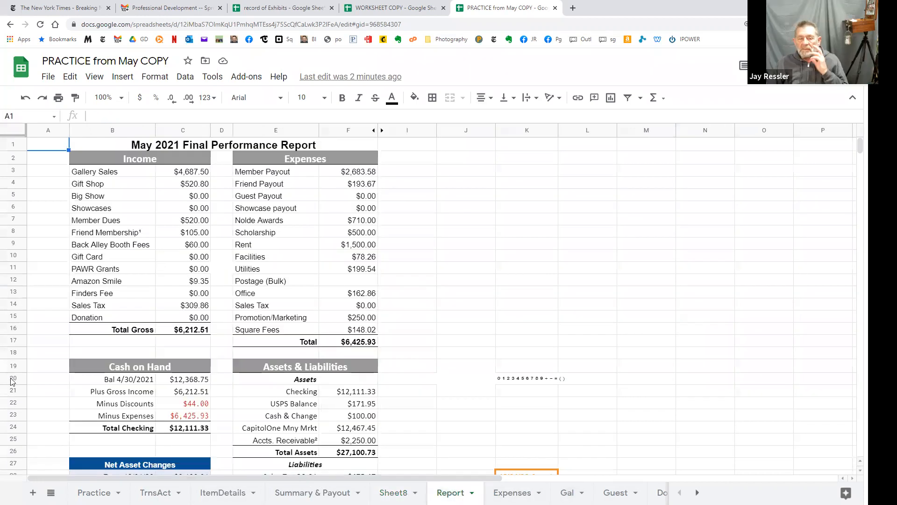
pyautogui.click(195, 308)
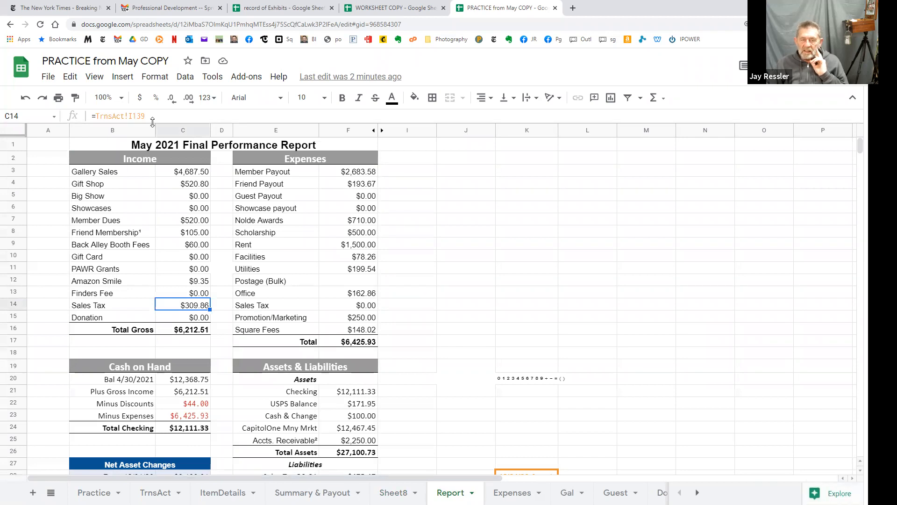
# - Trace the Sales Tax reference in C14 to its source total in I139 on the TrnsAct sheet
pyautogui.click(149, 115)
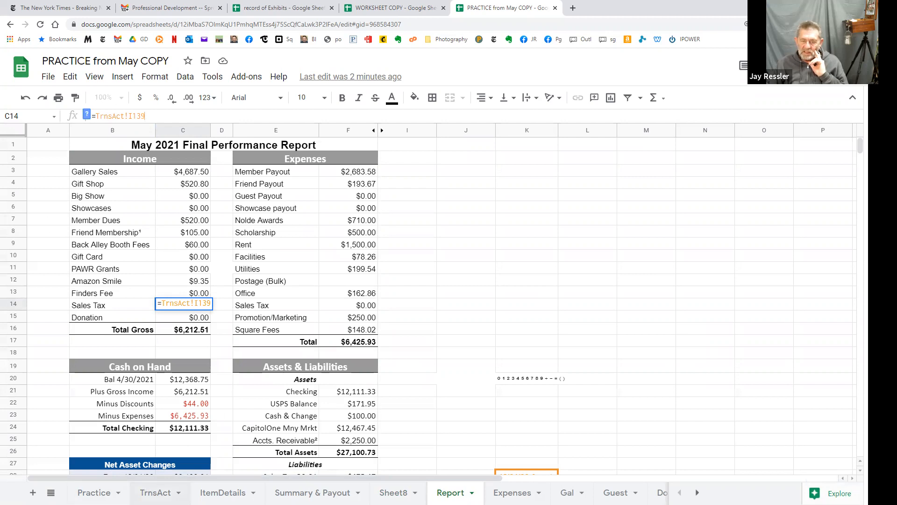
pyautogui.click(165, 488)
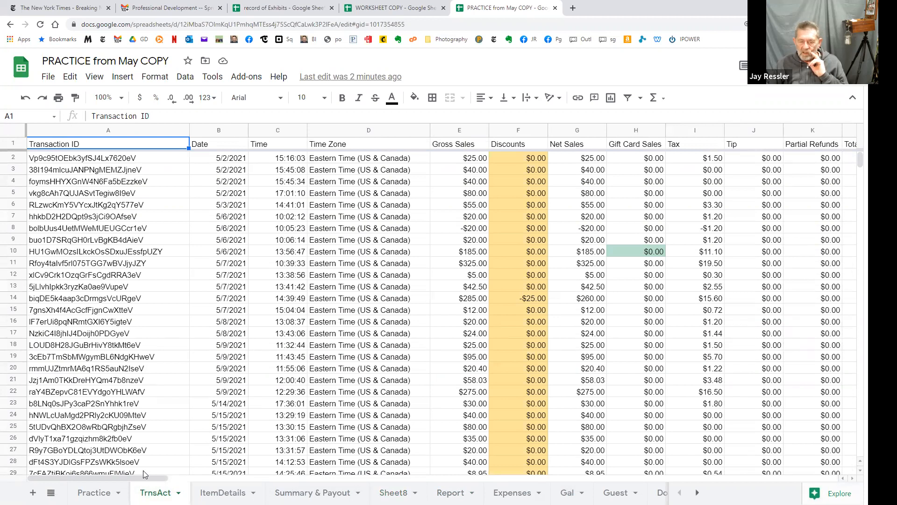
pyautogui.moveTo(150, 476); pyautogui.dragTo(510, 478)
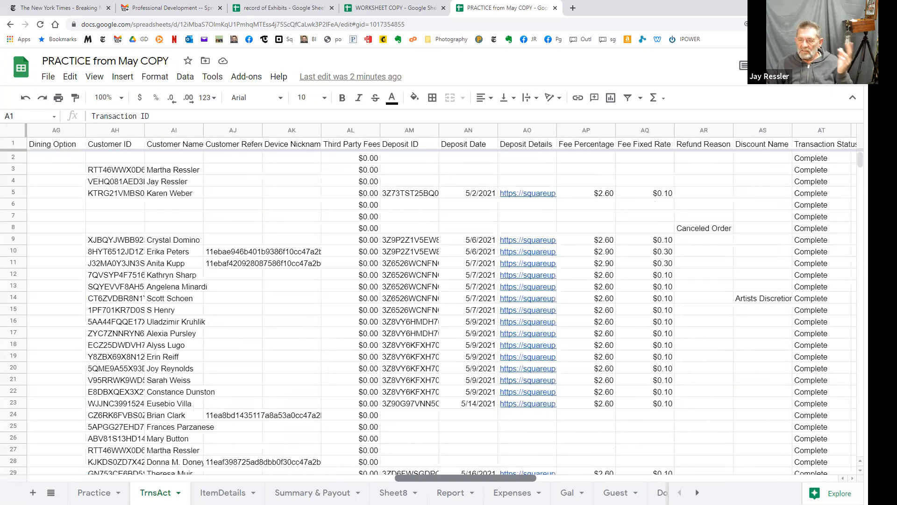
pyautogui.scroll(-18, 278, 415)
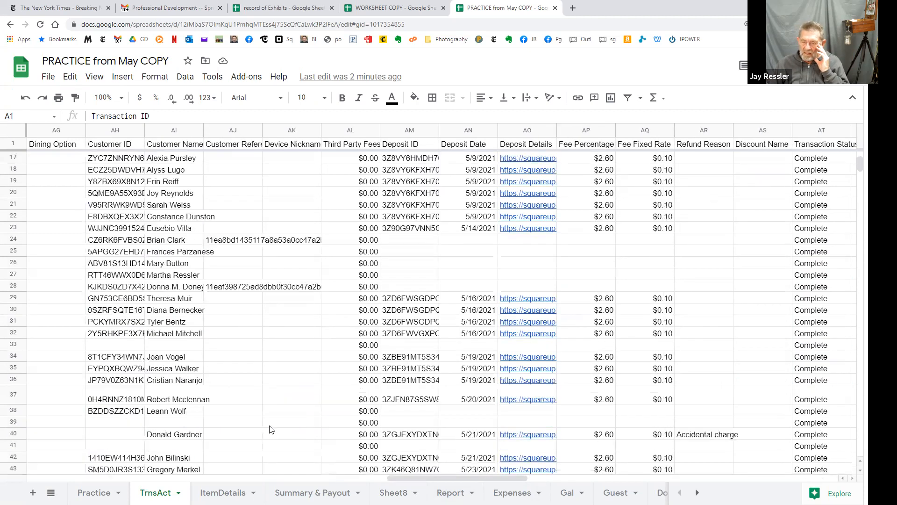
pyautogui.scroll(-14, 279, 415)
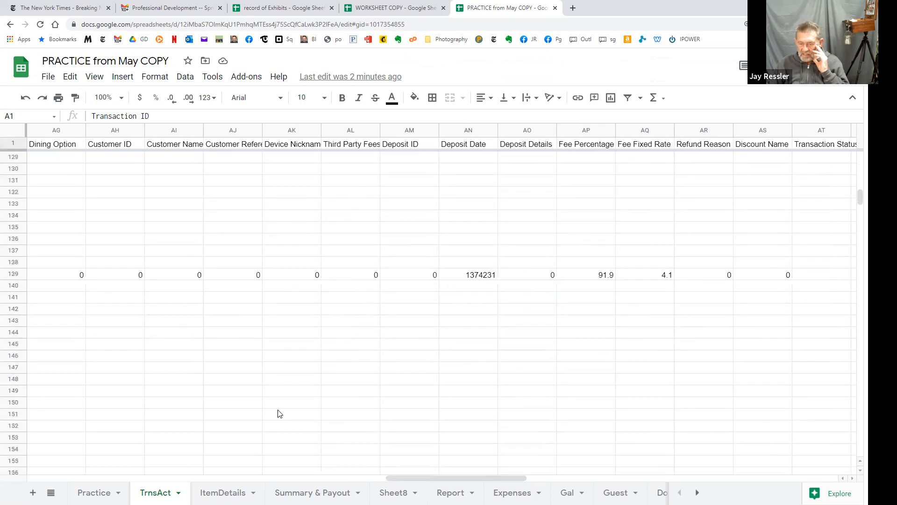
pyautogui.scroll(5, 278, 414)
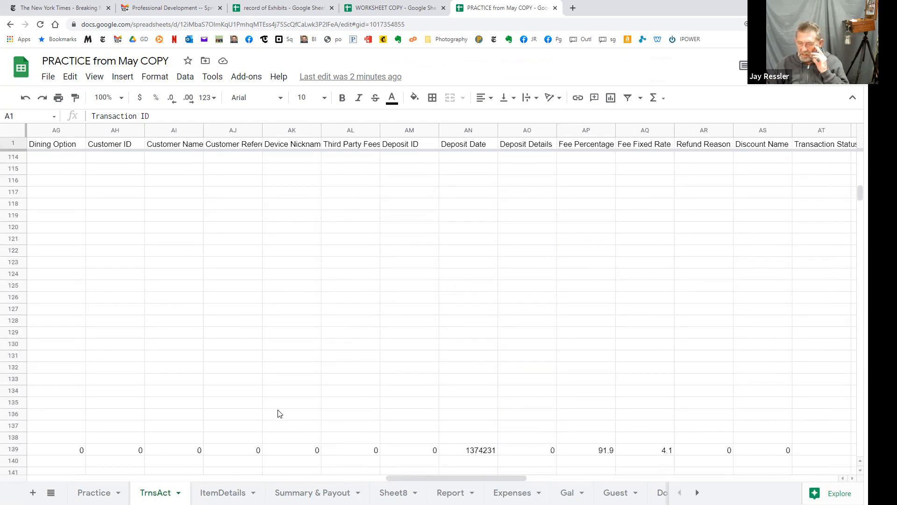
pyautogui.scroll(1, 278, 413)
pyautogui.scroll(-2, 279, 414)
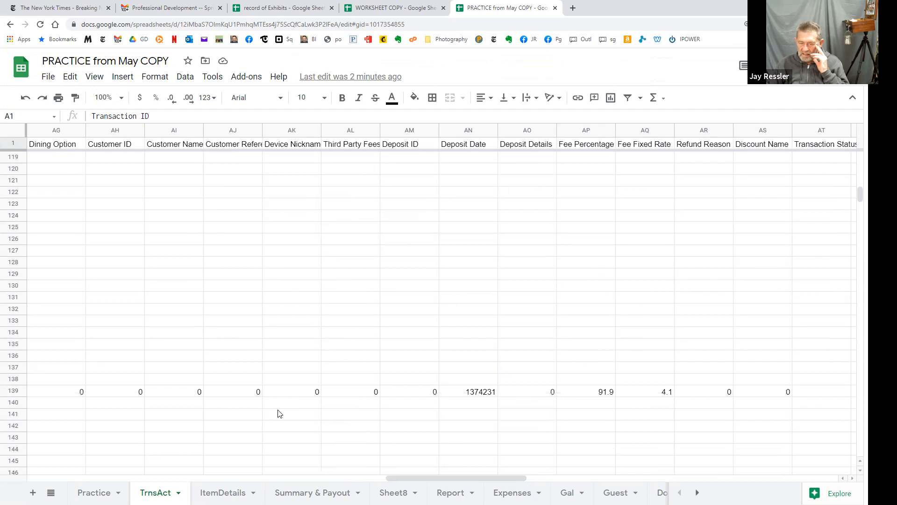
pyautogui.moveTo(408, 479); pyautogui.dragTo(51, 477)
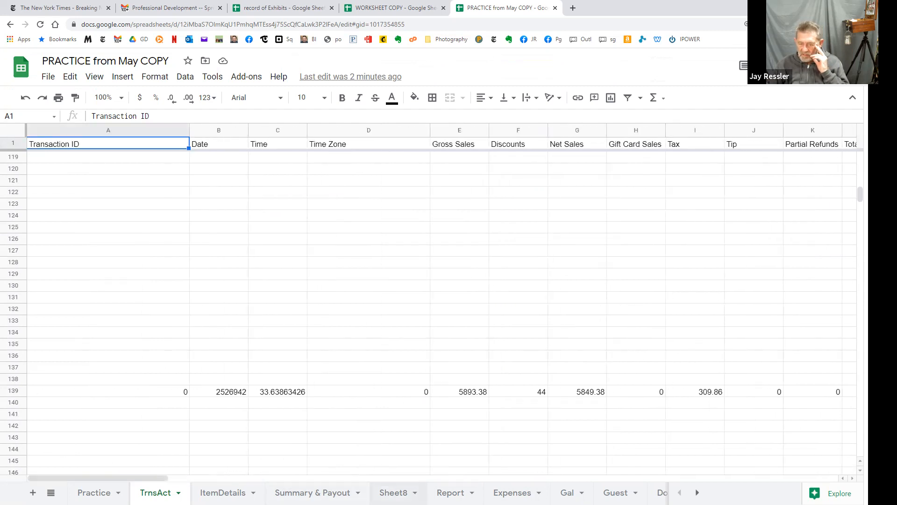
# - Return to the Report sheet and compare the Sales Tax Q2-21 liability formula in F28 with the Sales Tax income in C14
pyautogui.click(451, 492)
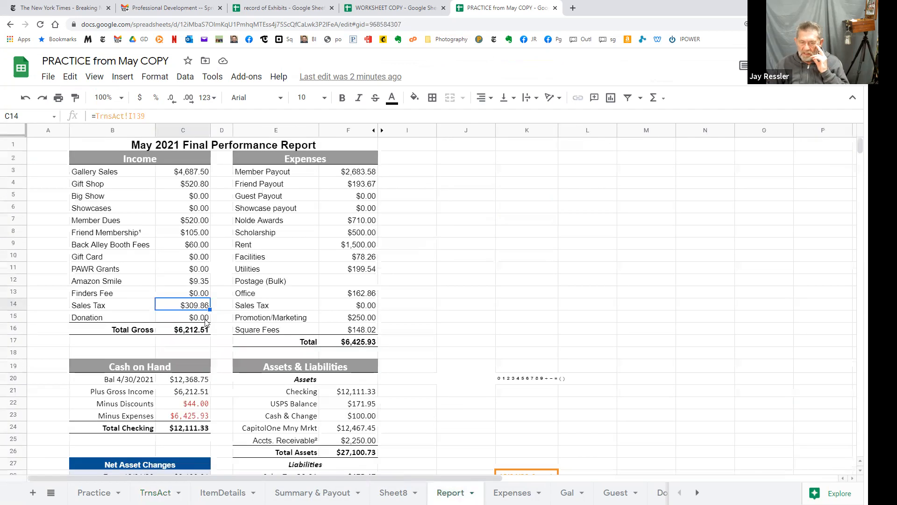
pyautogui.scroll(-2, 505, 449)
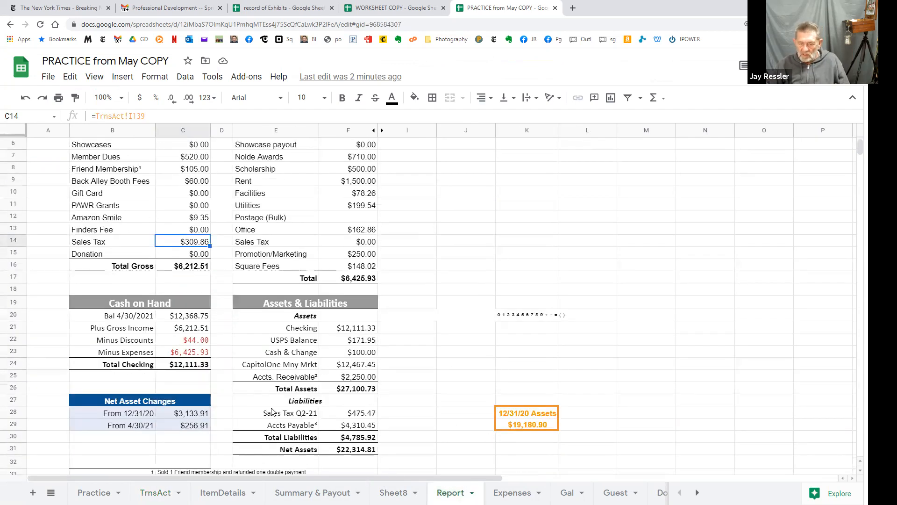
pyautogui.click(361, 416)
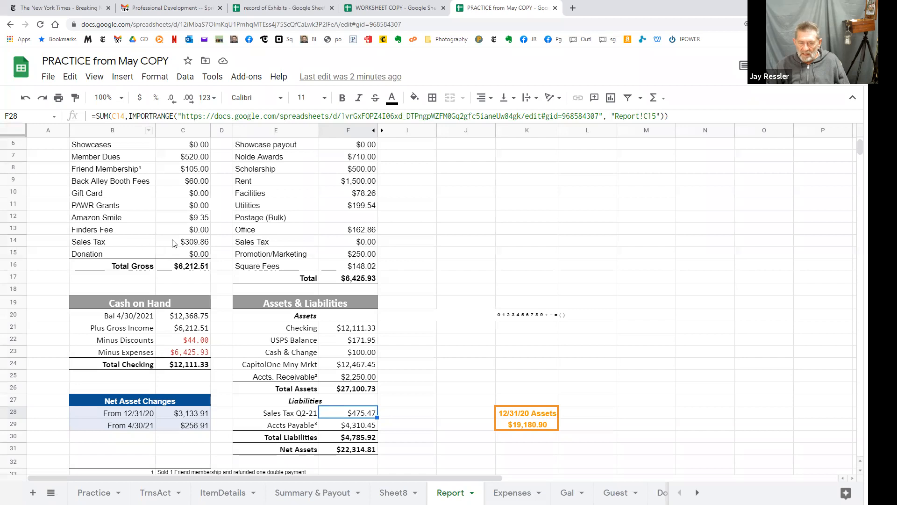
pyautogui.click(198, 244)
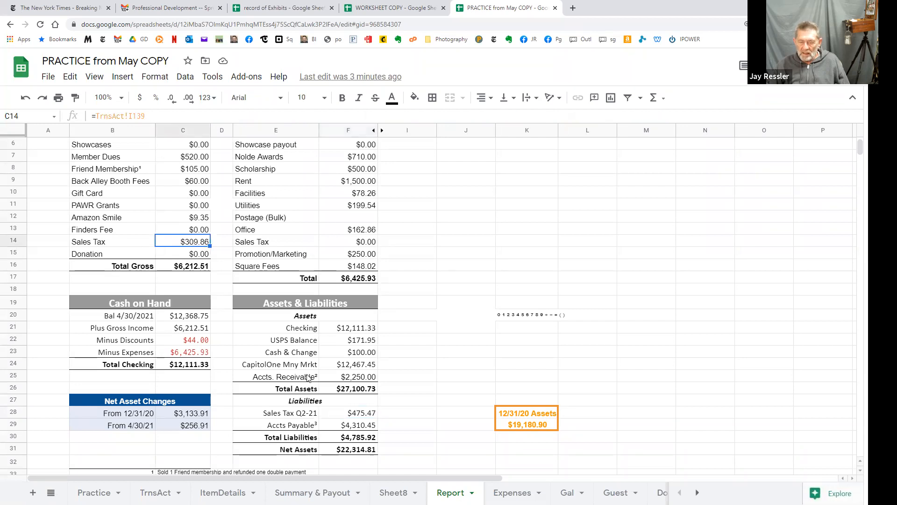
pyautogui.click(357, 413)
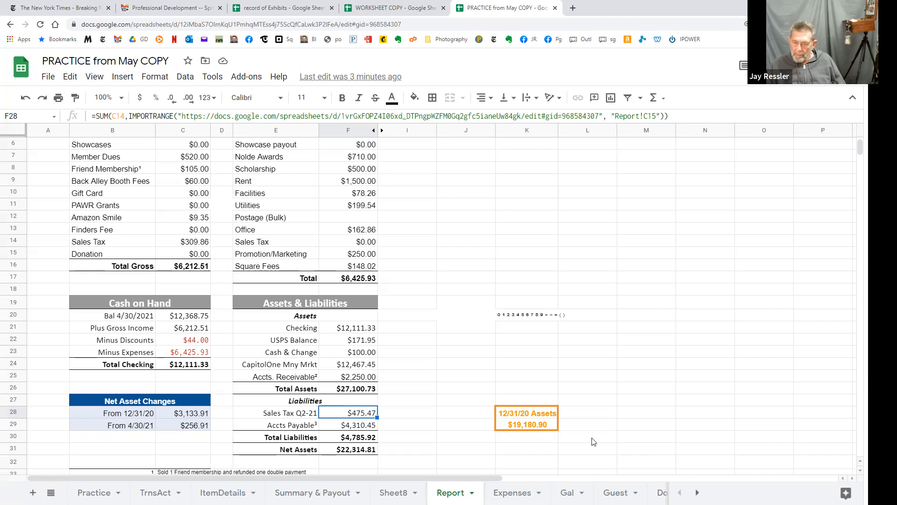
pyautogui.scroll(-3, 598, 434)
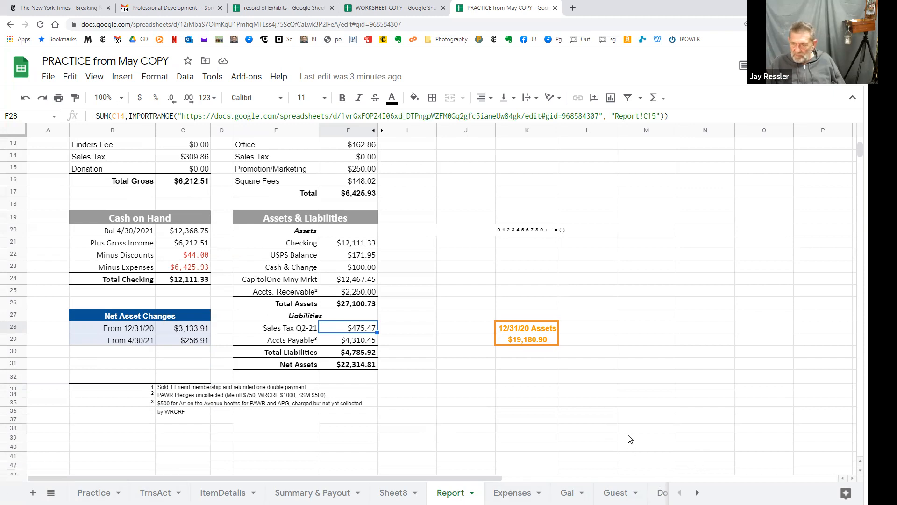
# - Open the KWE member sheet and inspect the SKU prefix conditions in the Gallery query in A4
pyautogui.click(616, 492)
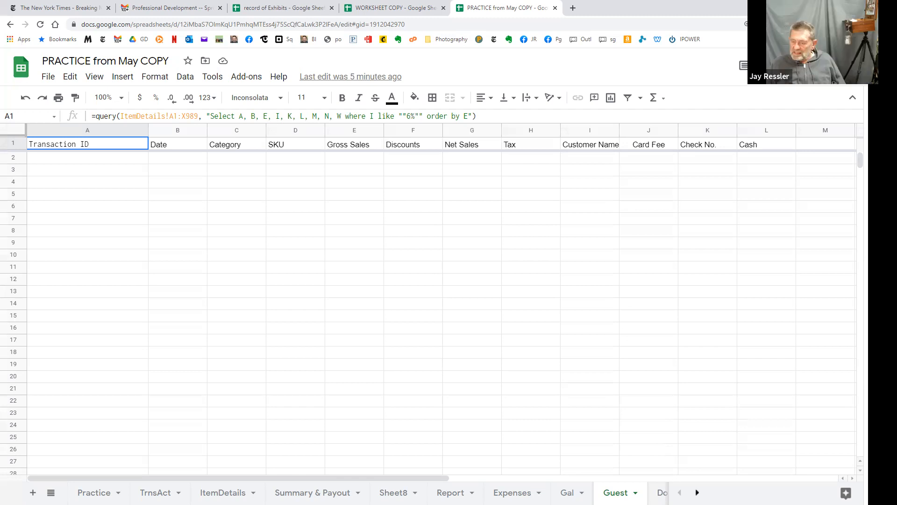
pyautogui.click(697, 492)
pyautogui.click(697, 492)
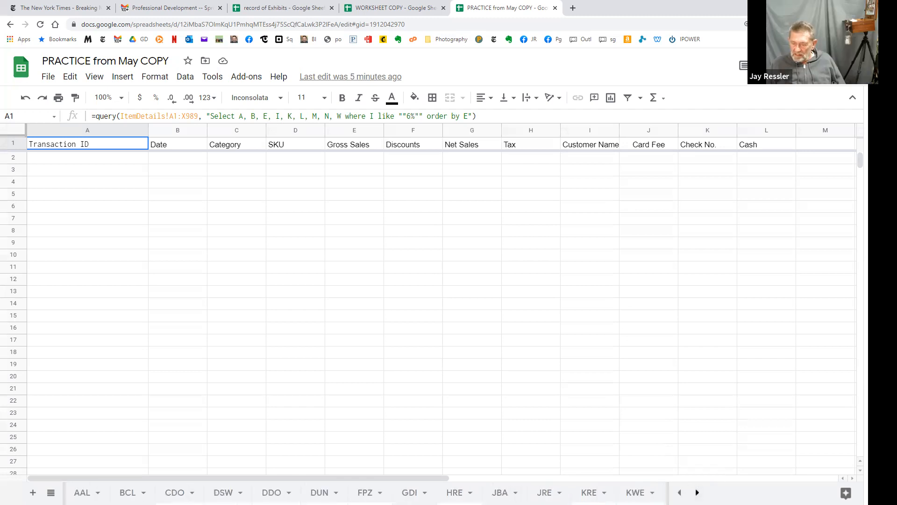
pyautogui.click(636, 493)
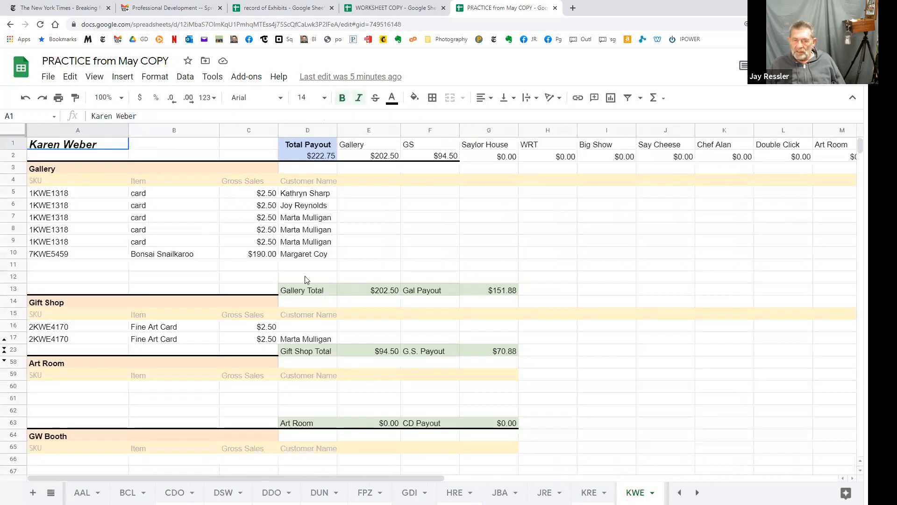
pyautogui.click(50, 185)
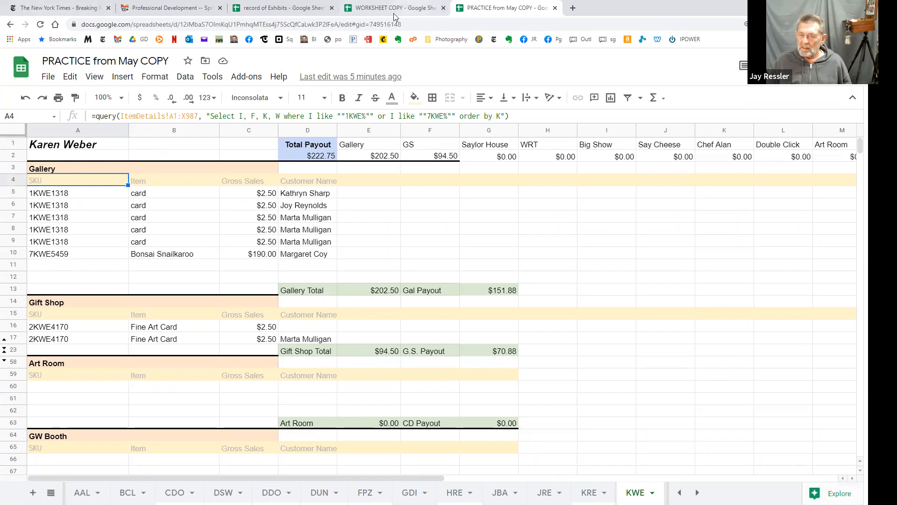
pyautogui.click(356, 115)
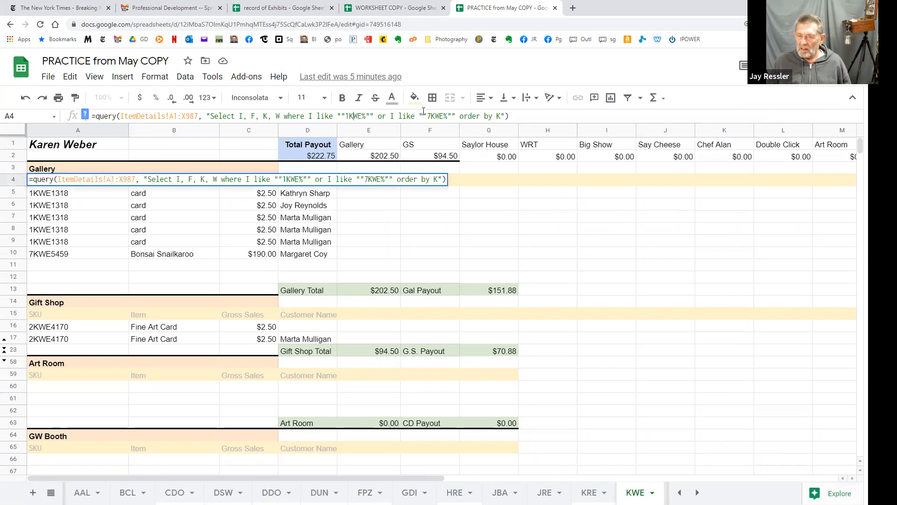
pyautogui.click(348, 115)
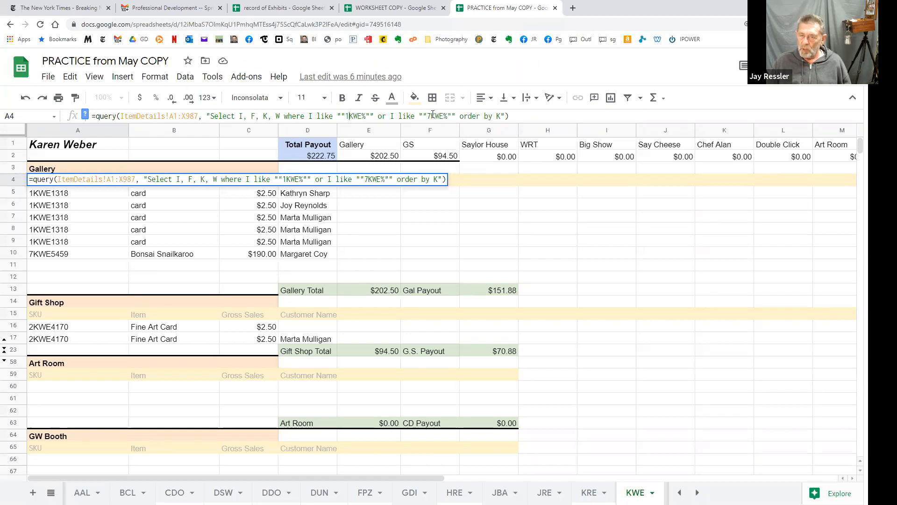
# - Inspect the SKU prefix condition in the Gift Shop query in A15
pyautogui.click(66, 331)
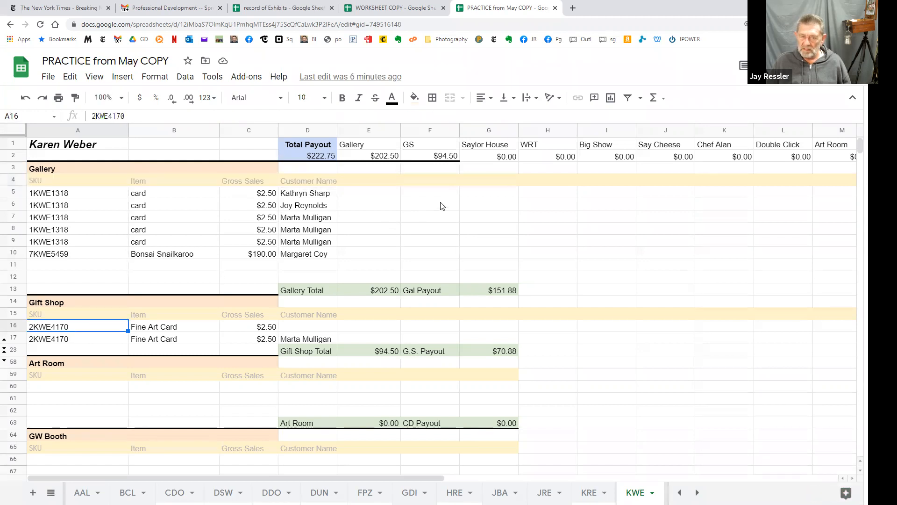
pyautogui.click(64, 316)
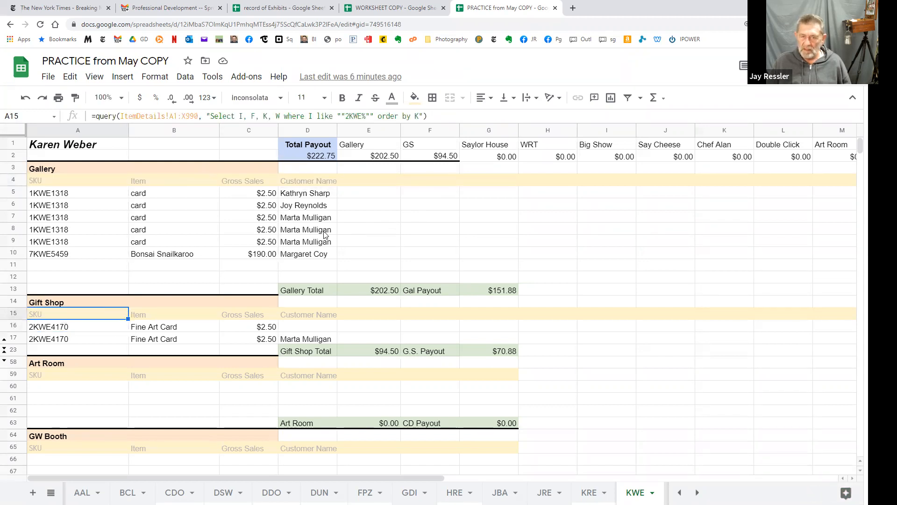
pyautogui.click(363, 115)
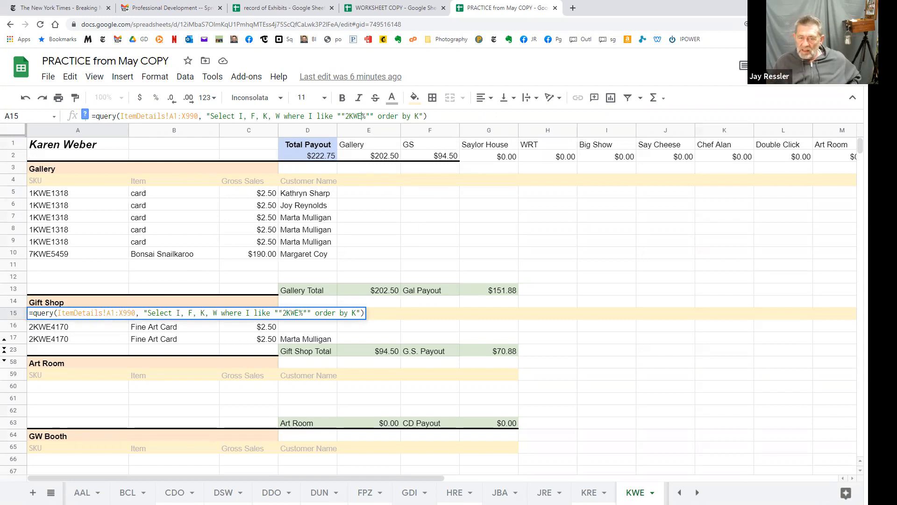
pyautogui.click(259, 313)
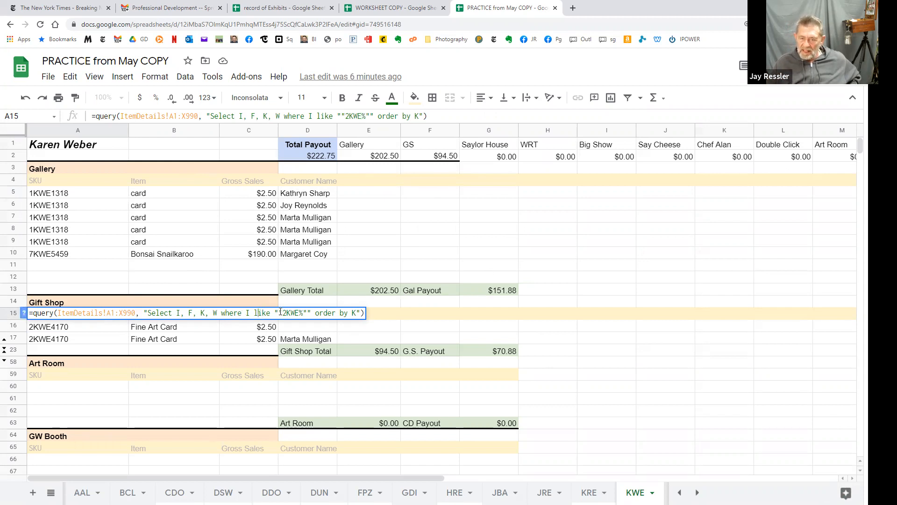
# - Examine the "where" and "like" conditions of the Gallery query in A4, and leave the formula without editing it
pyautogui.click(48, 183)
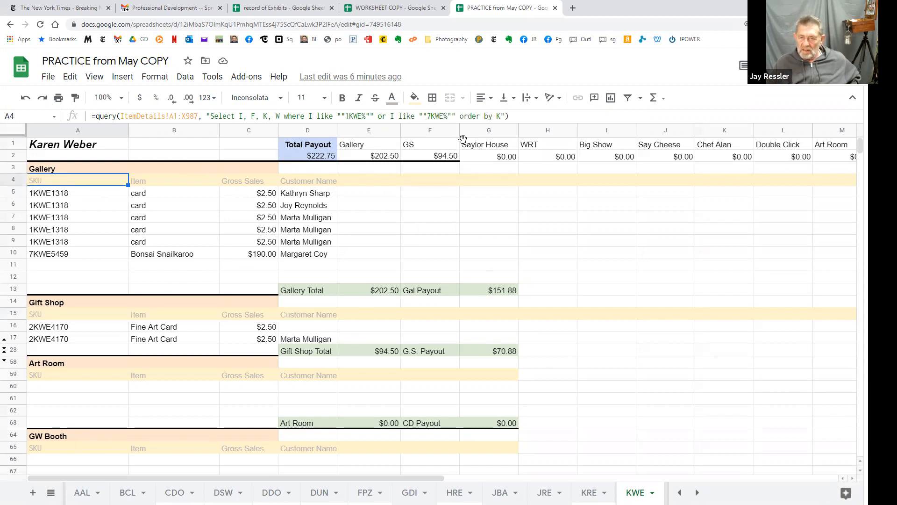
pyautogui.click(426, 120)
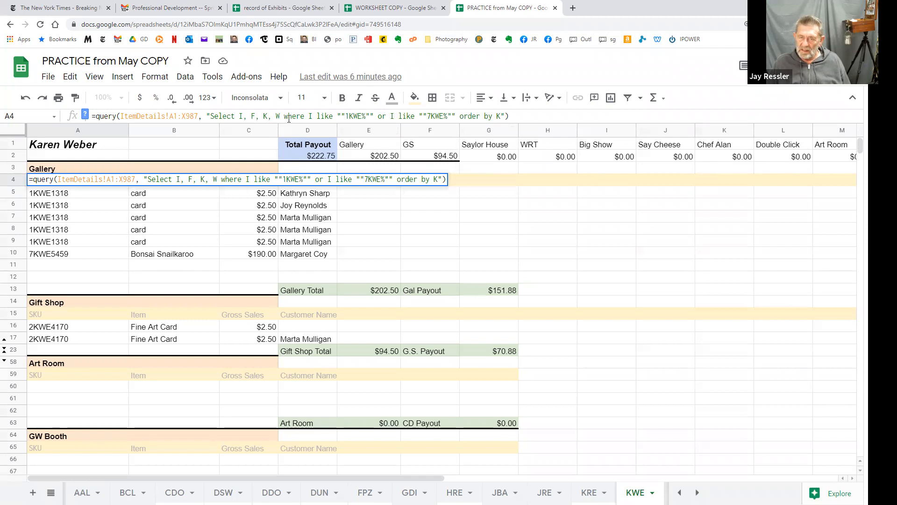
pyautogui.click(353, 116)
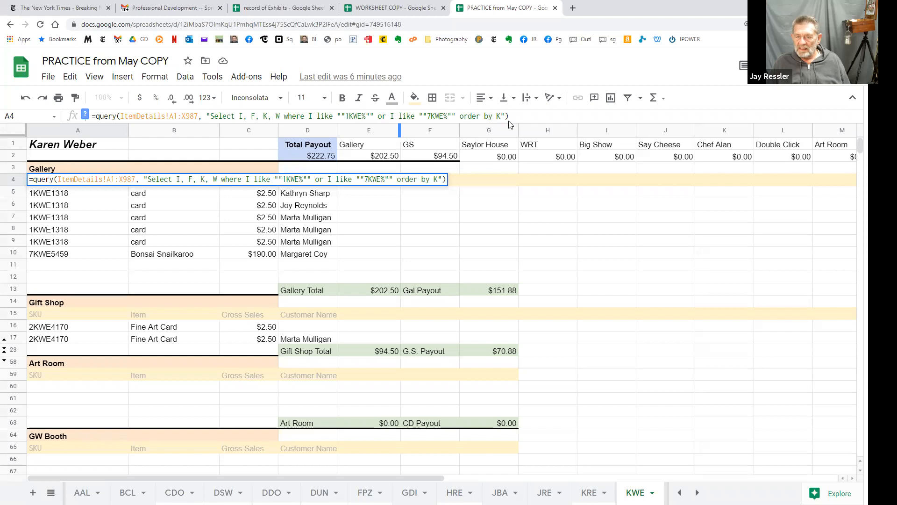
pyautogui.moveTo(284, 117); pyautogui.dragTo(305, 117)
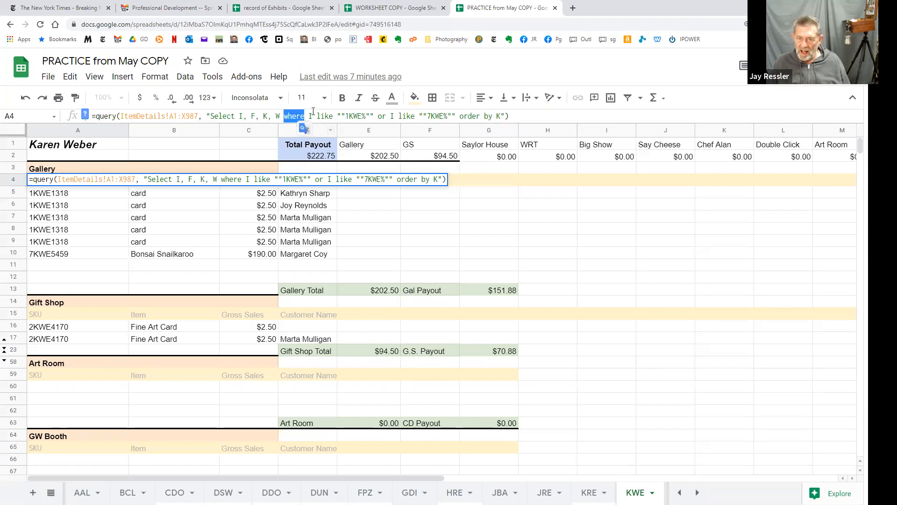
pyautogui.moveTo(317, 116); pyautogui.dragTo(334, 115)
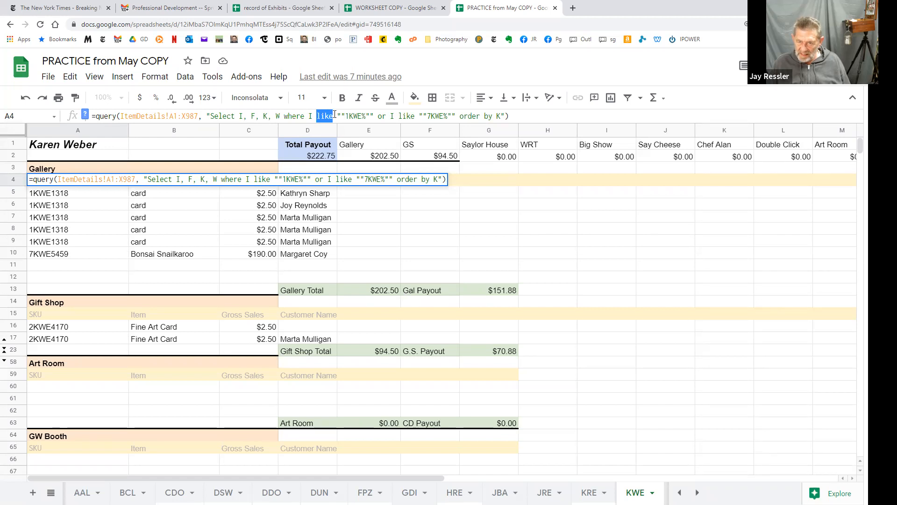
pyautogui.moveTo(398, 116); pyautogui.dragTo(414, 114)
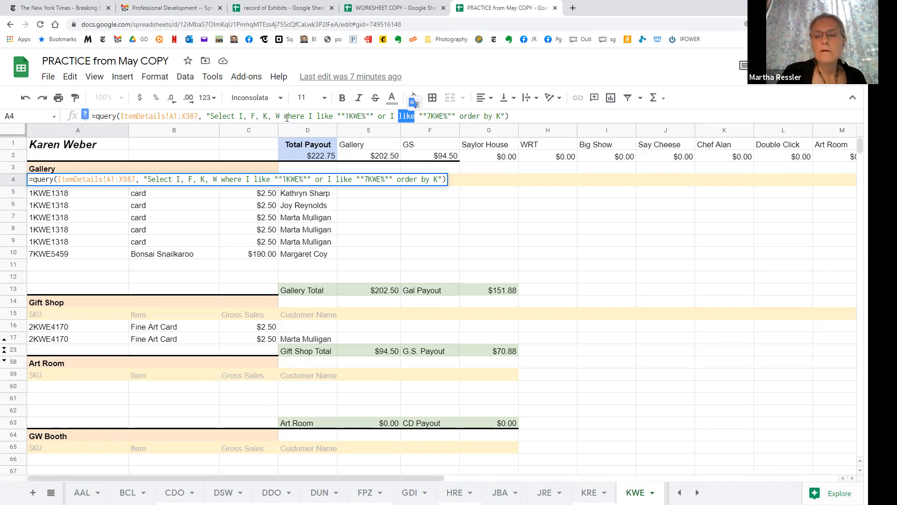
pyautogui.moveTo(284, 116); pyautogui.dragTo(303, 118)
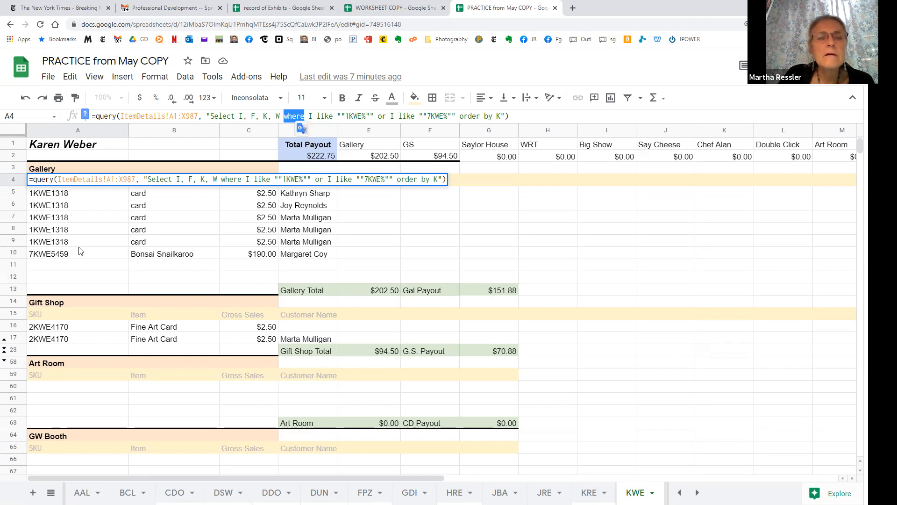
pyautogui.click(184, 282)
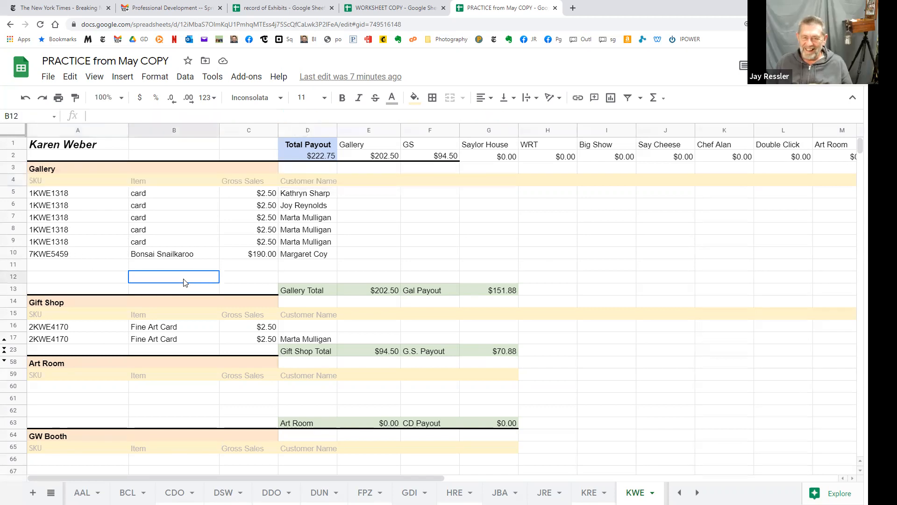
# - Reopen the Gallery query in A4 and highlight its source range ItemDetails!A1:X987
pyautogui.click(43, 178)
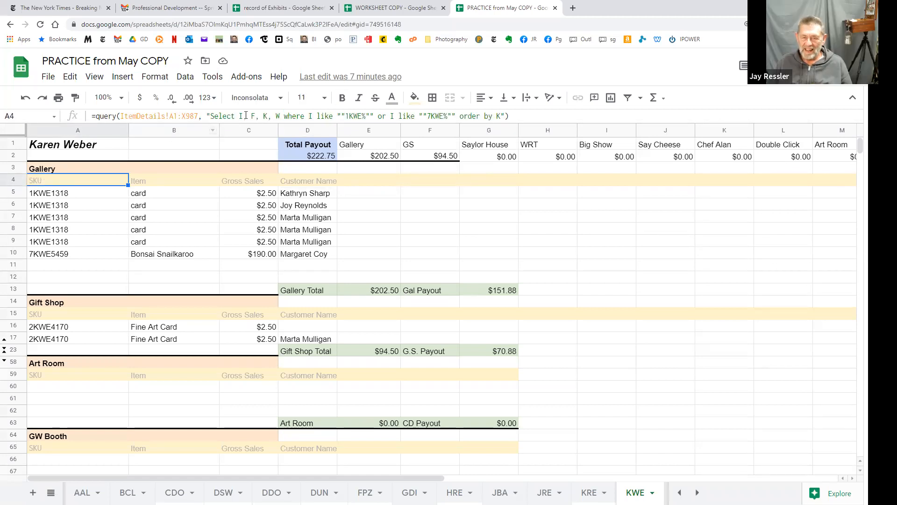
pyautogui.click(266, 116)
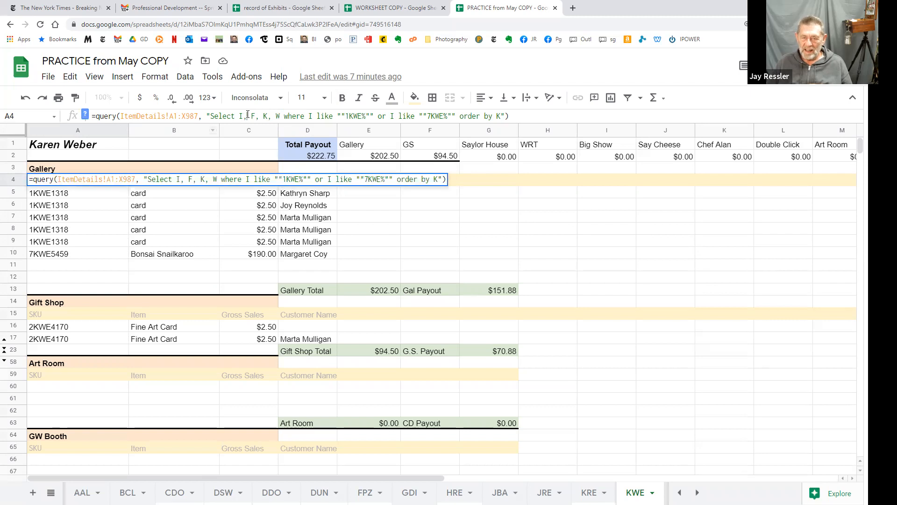
pyautogui.doubleClick(130, 115)
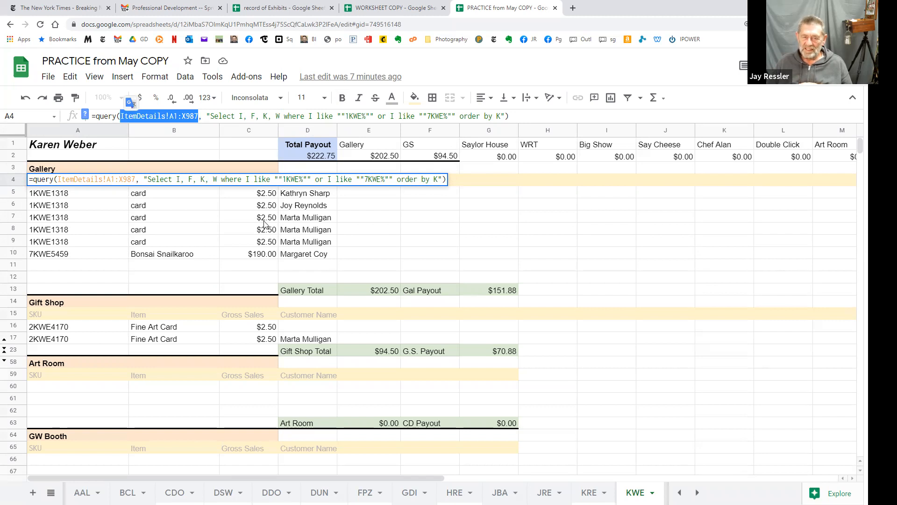
# - Highlight column I in the Select clause of the Gallery query, and leave the formula without editing it
pyautogui.doubleClick(241, 116)
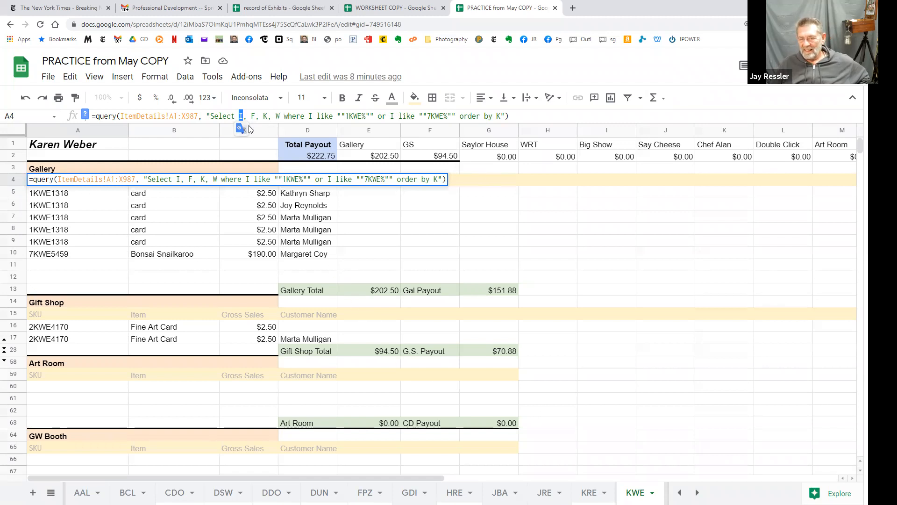
pyautogui.click(180, 269)
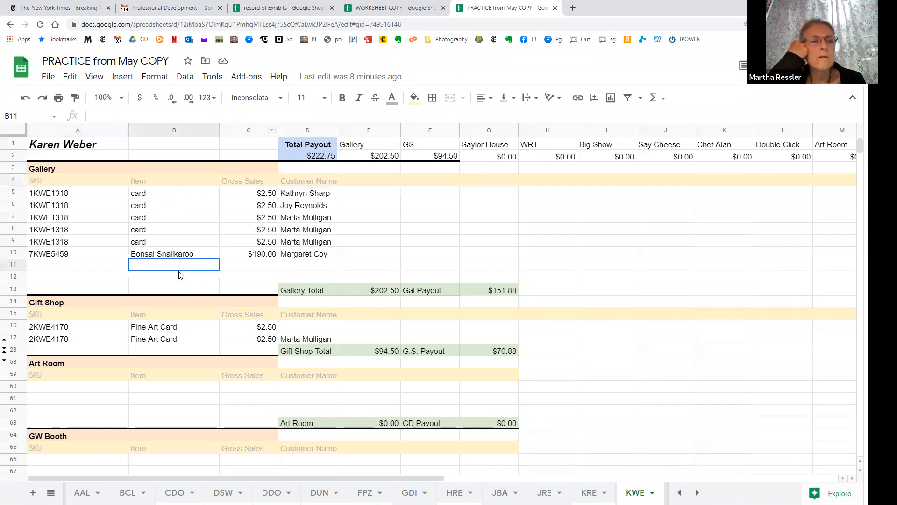
pyautogui.click(69, 184)
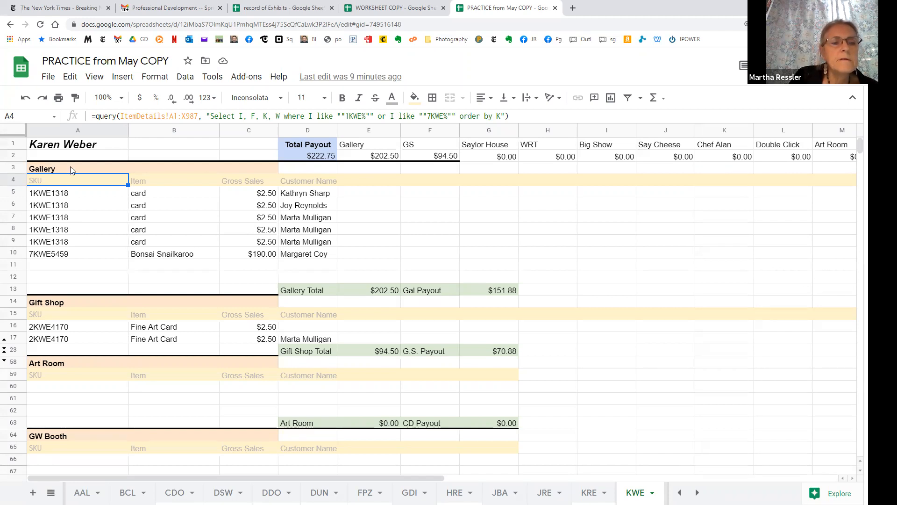
# - Unhide the rows between 17 and 23 in the Gift Shop section, and select the Gallery query cell A4
pyautogui.moveTo(12, 336); pyautogui.dragTo(13, 349)
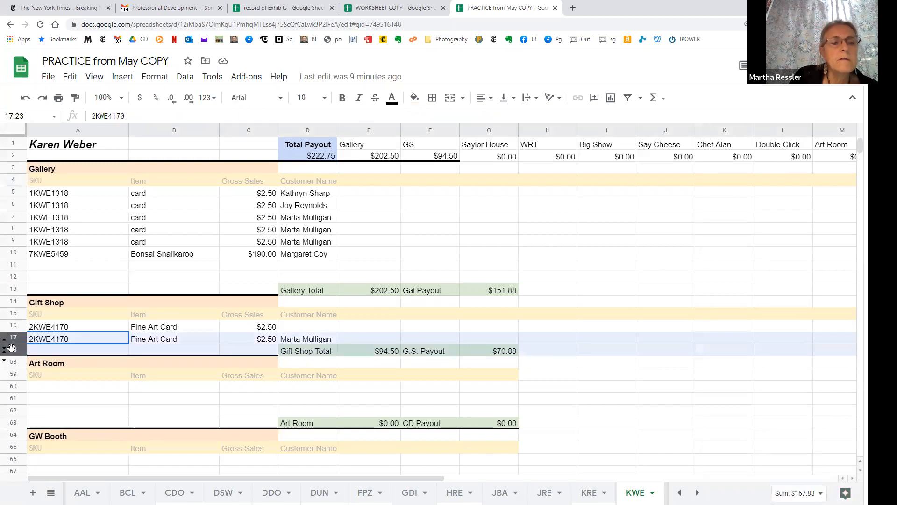
pyautogui.rightClick(13, 348)
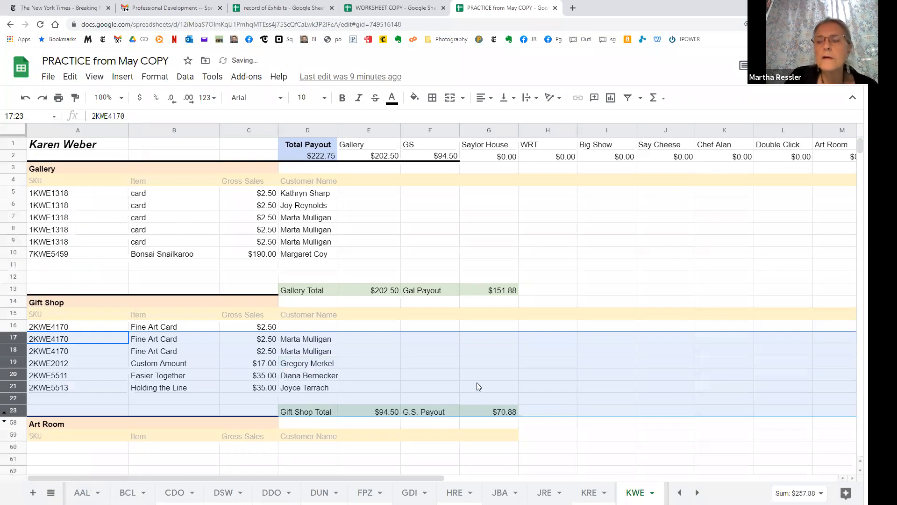
pyautogui.click(446, 376)
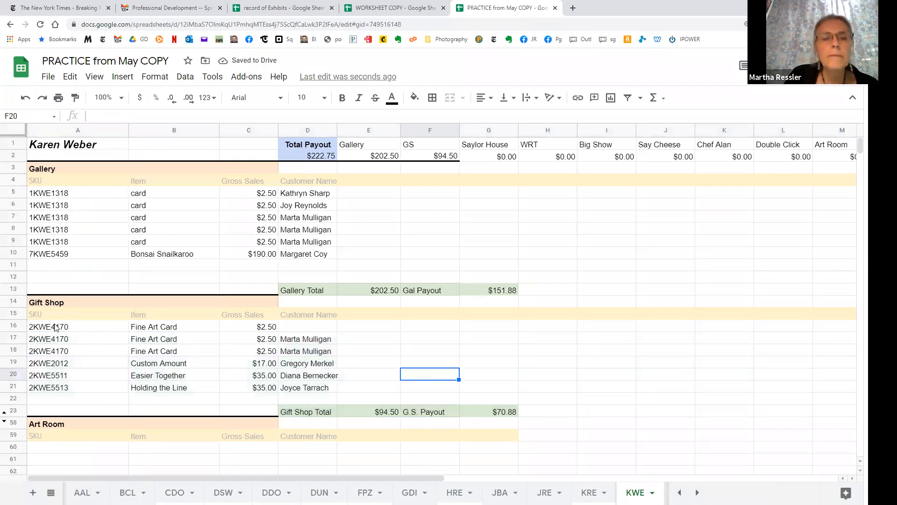
pyautogui.click(46, 197)
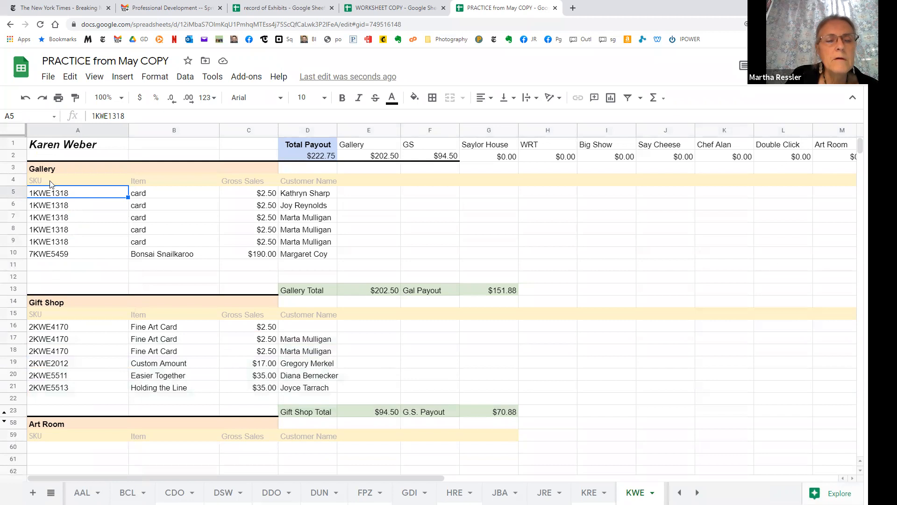
pyautogui.click(52, 182)
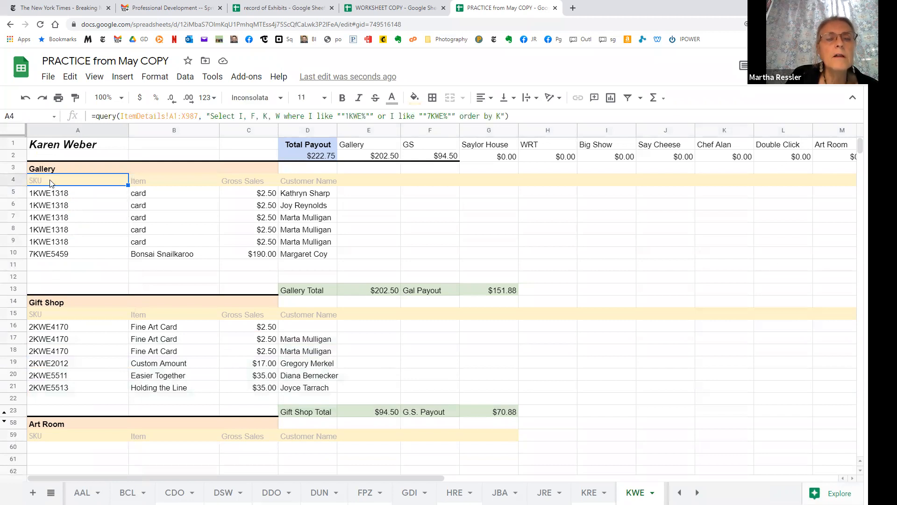
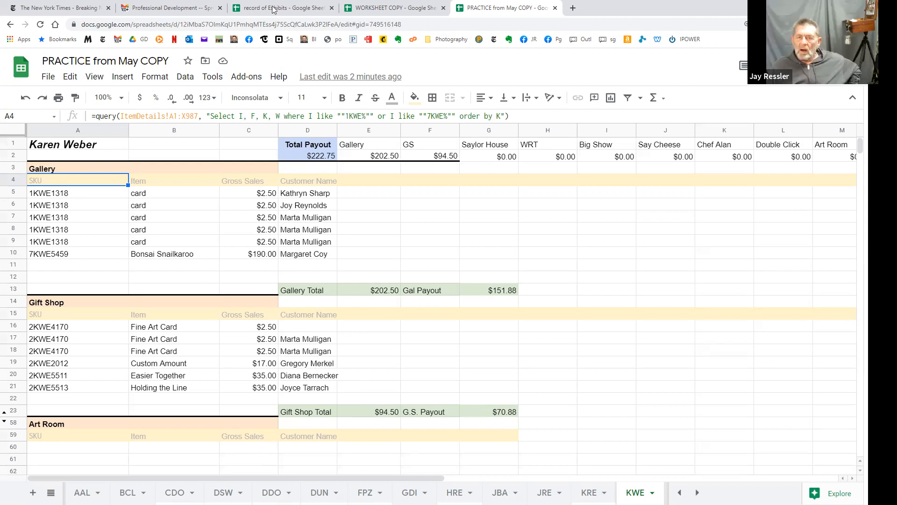
# - Examine the item and gross sales cells of row 13 on ItemDetailsData in WORKSHEET COPY, and return to the PRACTICE from May COPY workbook
pyautogui.click(376, 8)
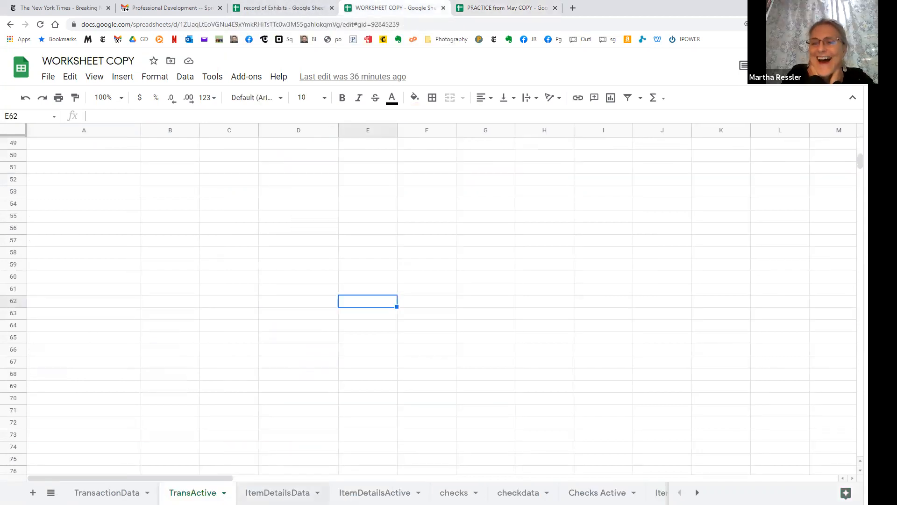
pyautogui.click(278, 493)
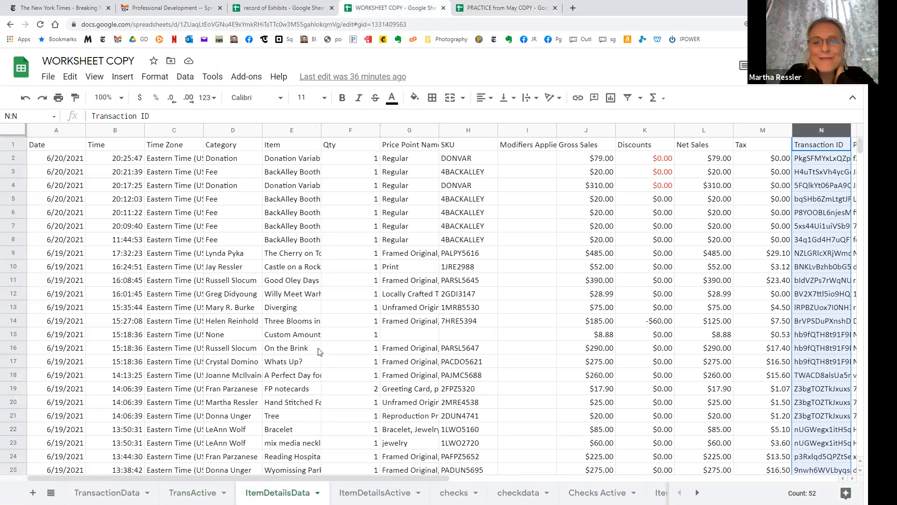
pyautogui.scroll(-3, 284, 350)
pyautogui.scroll(3, 284, 350)
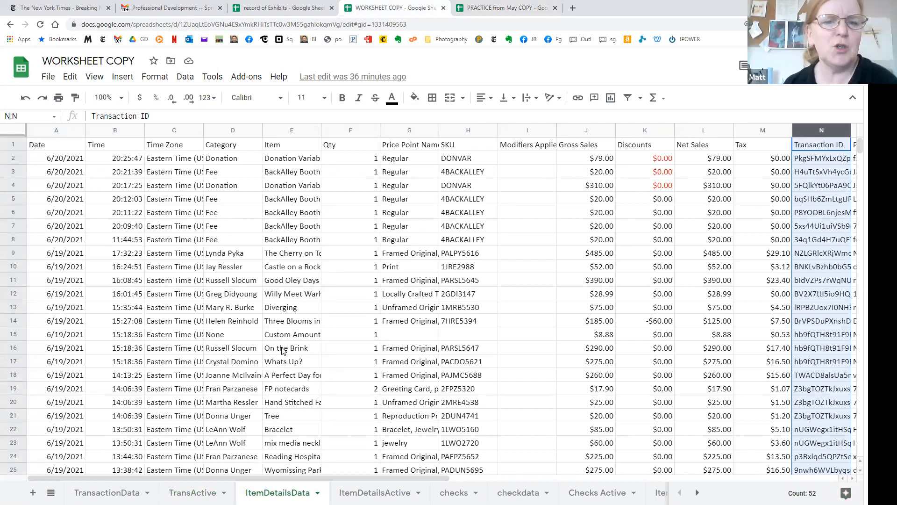
pyautogui.click(275, 308)
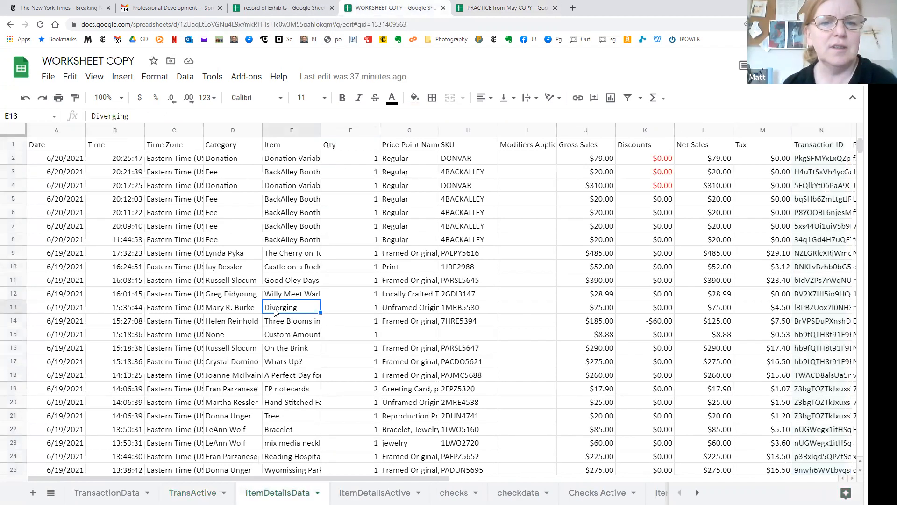
pyautogui.click(589, 308)
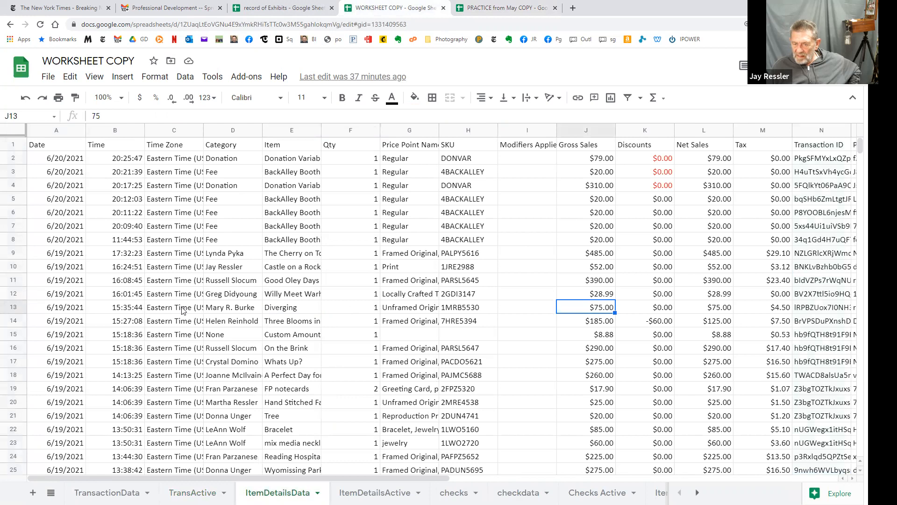
pyautogui.click(283, 309)
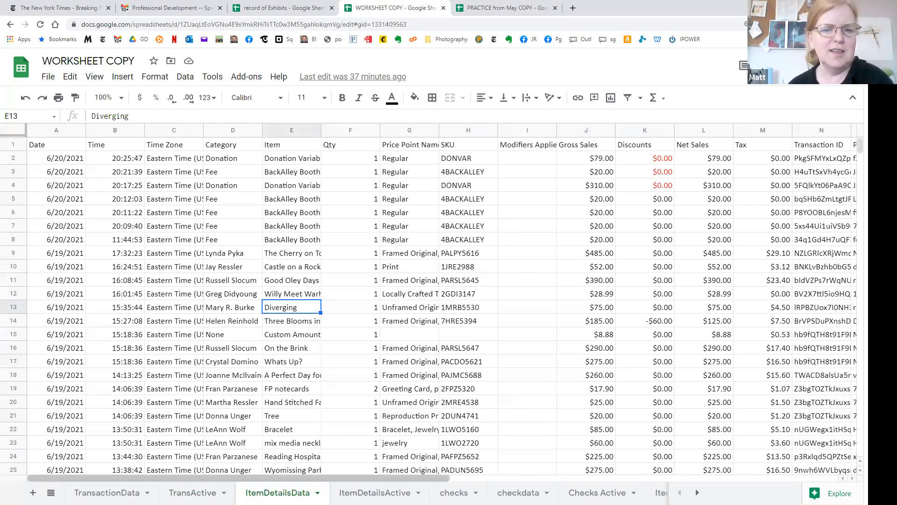
pyautogui.click(508, 10)
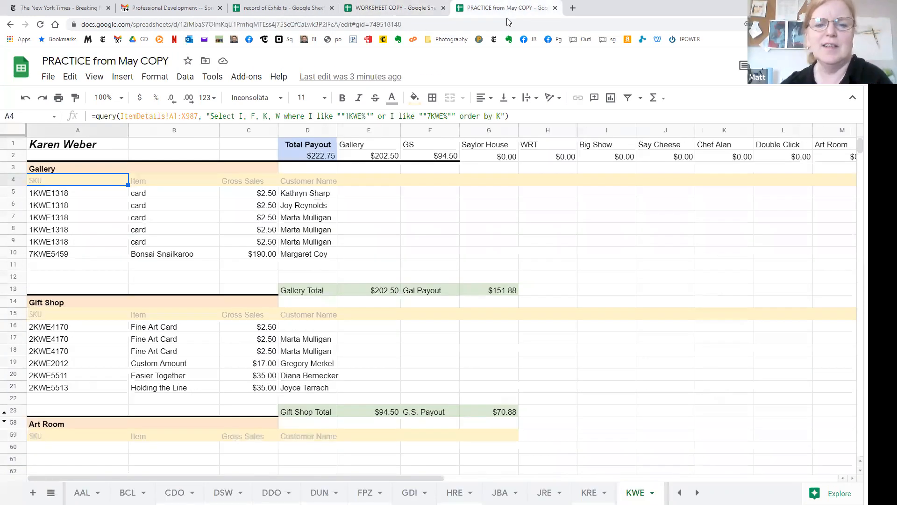